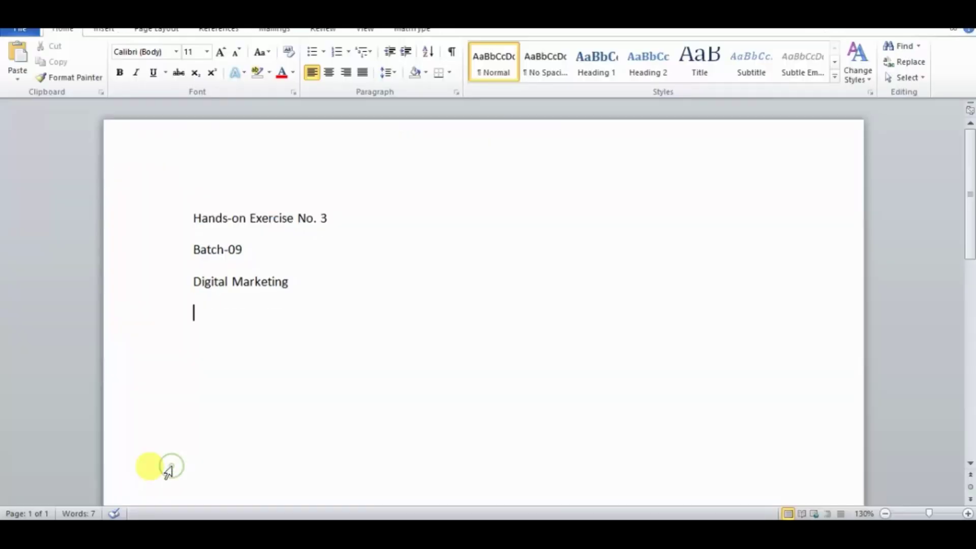
Add the text "Tasks: 1. Create an account on Blogger.com", placing the numbered task below the Tasks heading with an empty line between.
{"action": "type", "text": "Tasks: 1. Create an account on Blogger.com"}
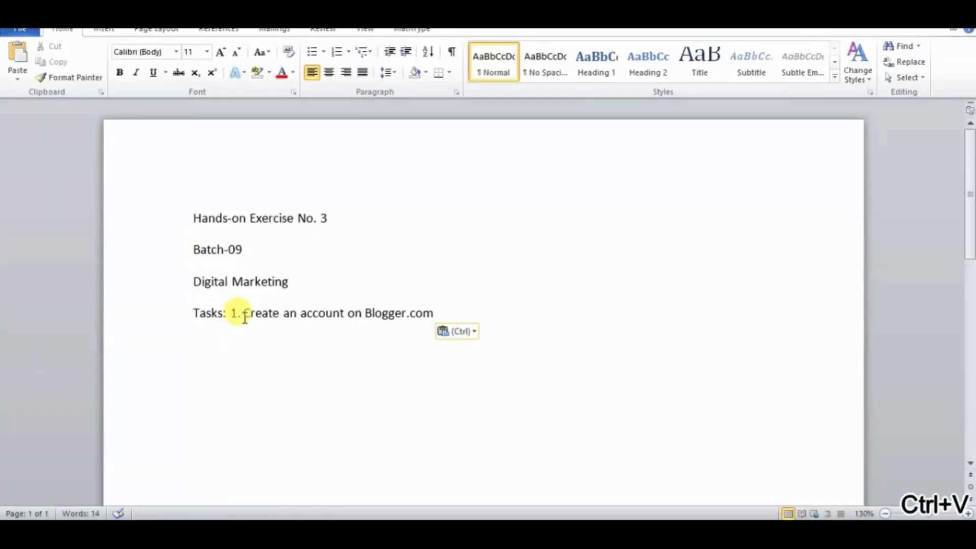
{"action": "left_click", "coordinate": [228, 313]}
{"action": "key", "text": "Return"}
{"action": "key", "text": "Return"}
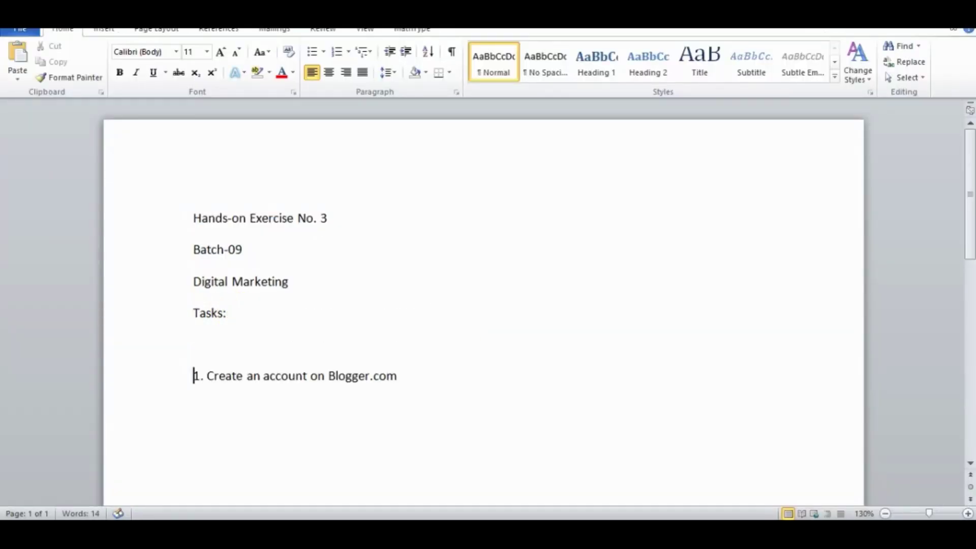
Enlarge the Tasks heading and the first task line to 16 pt.
{"action": "left_click_drag", "start_coordinate": [405, 388], "coordinate": [186, 316]}
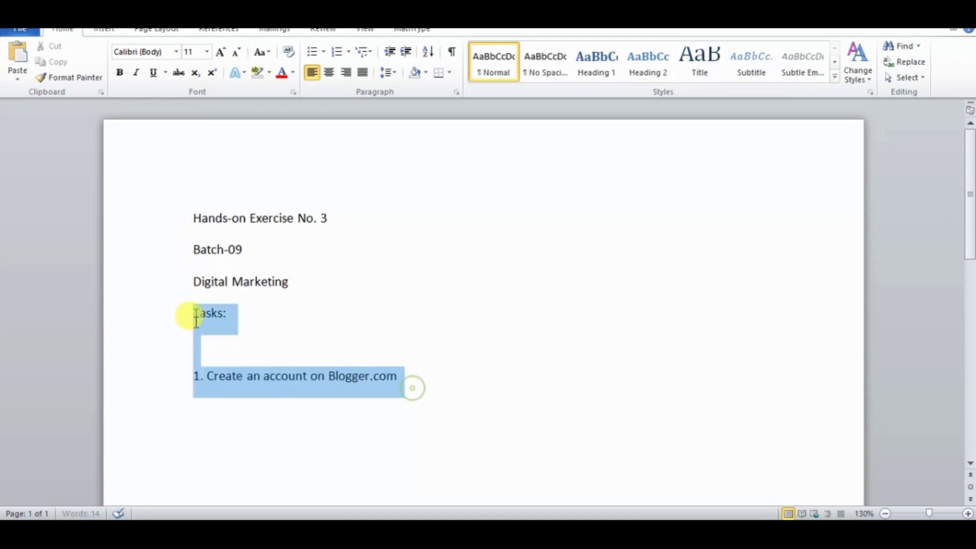
{"action": "left_click", "coordinate": [222, 52]}
{"action": "left_click", "coordinate": [224, 53]}
{"action": "left_click", "coordinate": [223, 53]}
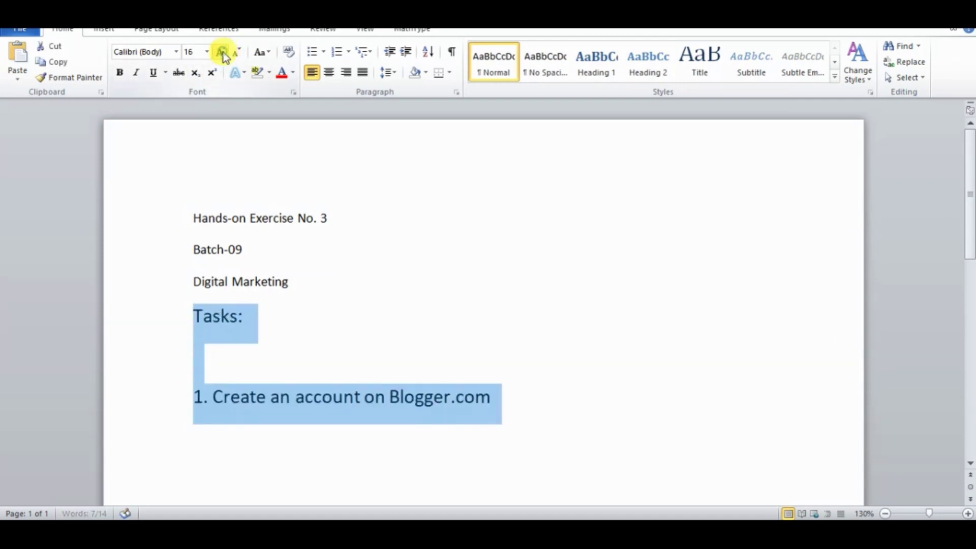
Make the "Tasks:" heading bold.
{"action": "left_click", "coordinate": [238, 315]}
{"action": "left_click_drag", "start_coordinate": [248, 316], "coordinate": [191, 317]}
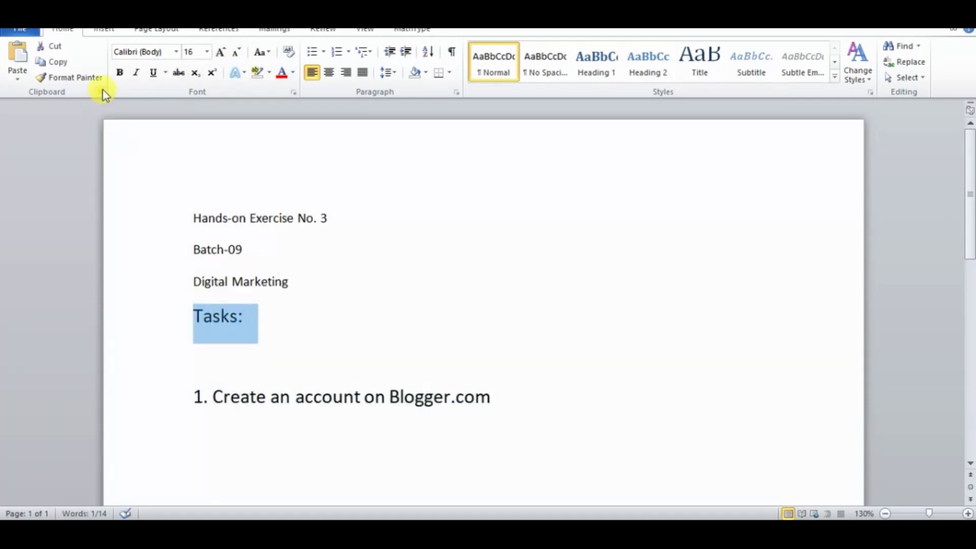
{"action": "left_click", "coordinate": [120, 72]}
{"action": "left_click", "coordinate": [514, 413]}
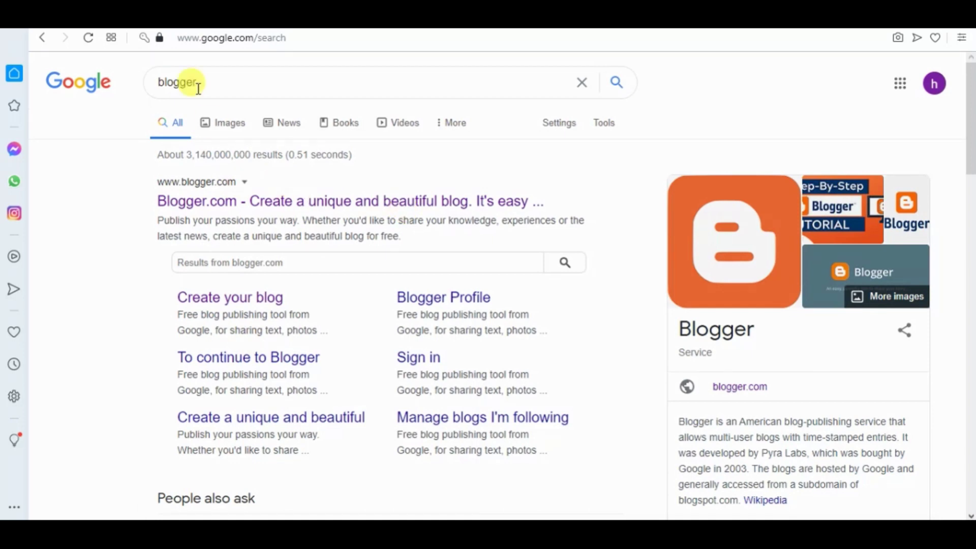
In the browser, open the Blogger.com site from the Google results for blogger and start creating a blog.
{"action": "left_click", "coordinate": [225, 86]}
{"action": "left_click", "coordinate": [93, 115]}
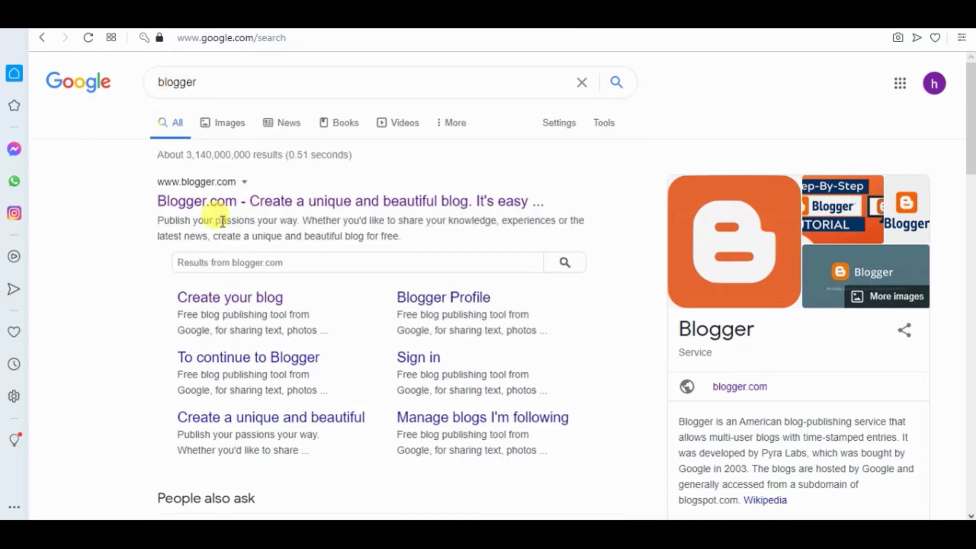
{"action": "left_click", "coordinate": [288, 203]}
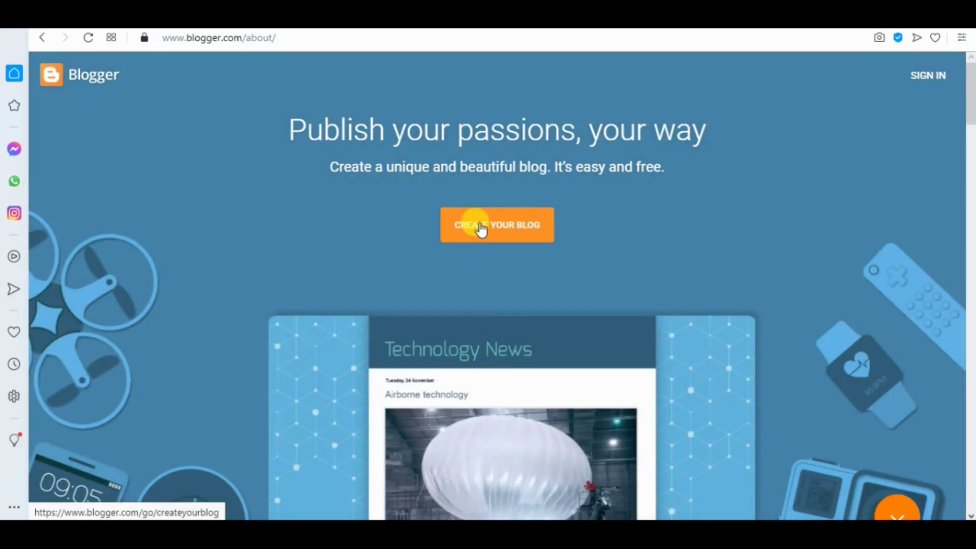
{"action": "left_click", "coordinate": [480, 226]}
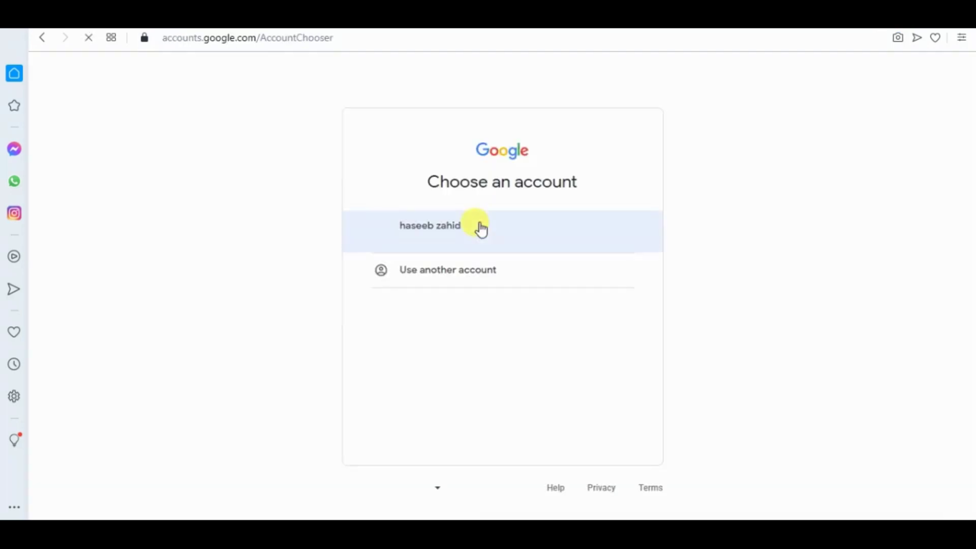
Sign in with the listed Google account, enter the account password, and confirm the account's recovery details.
{"action": "left_click", "coordinate": [473, 246]}
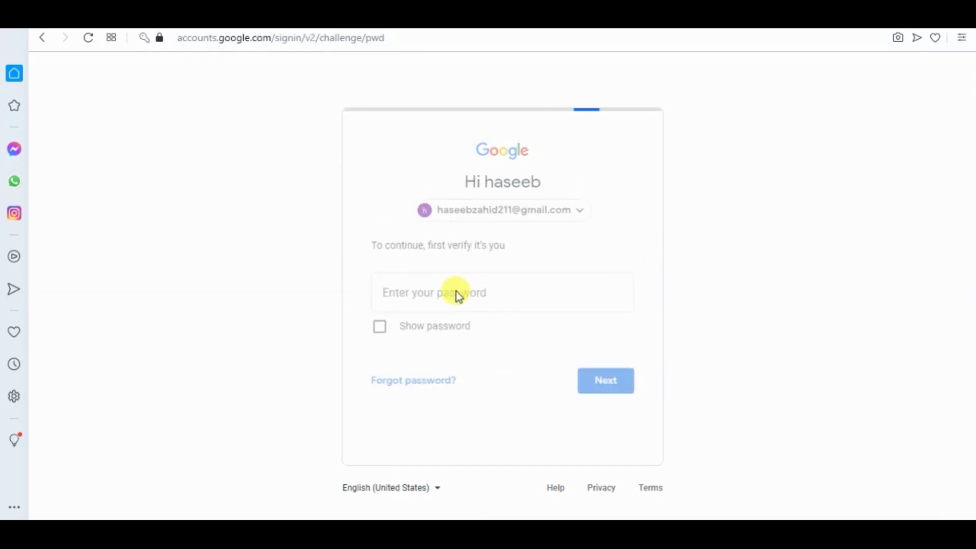
{"action": "left_click", "coordinate": [608, 385]}
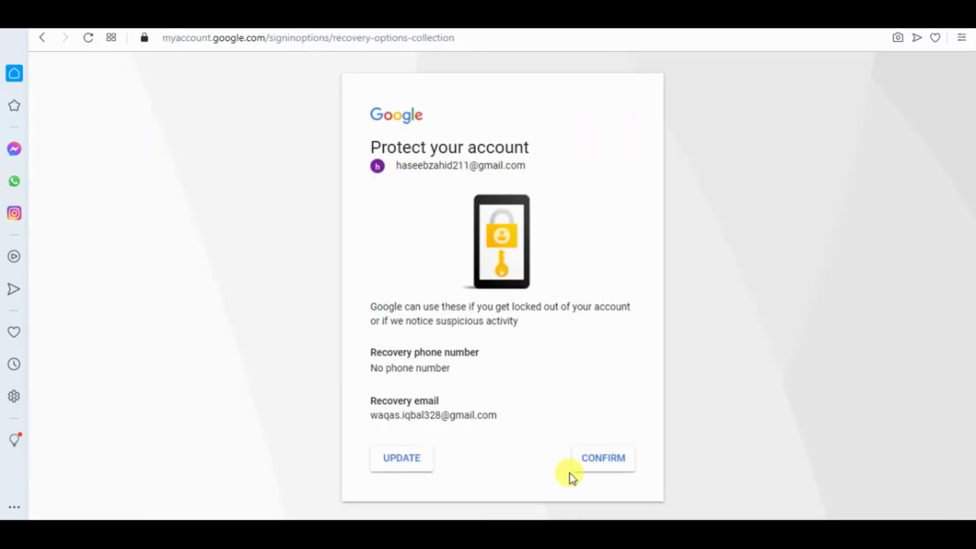
{"action": "left_click", "coordinate": [601, 462]}
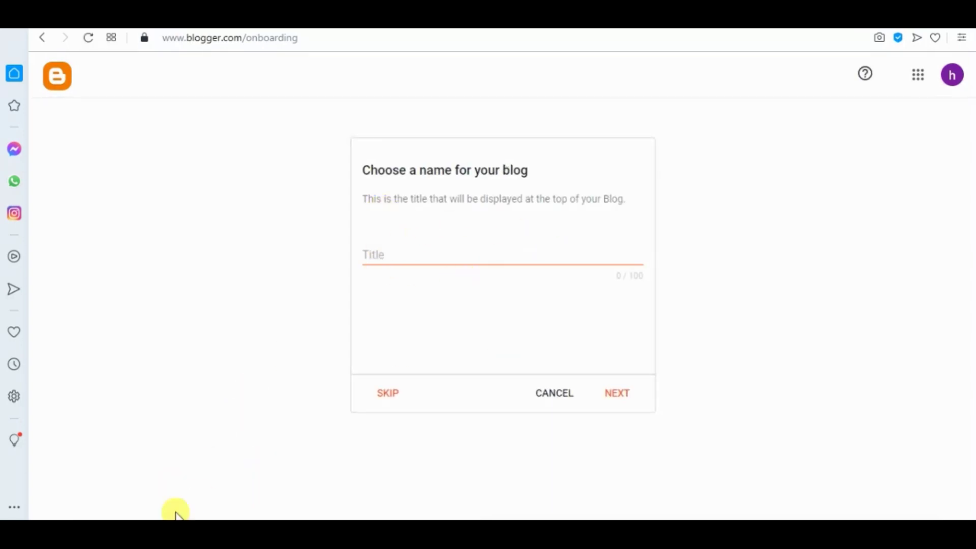
Switch to the exercise PDF and copy the club name "Creative Youth Club" from the Scenario paragraph.
{"action": "mouse_move", "coordinate": [157, 533]}
{"action": "left_click", "coordinate": [158, 473]}
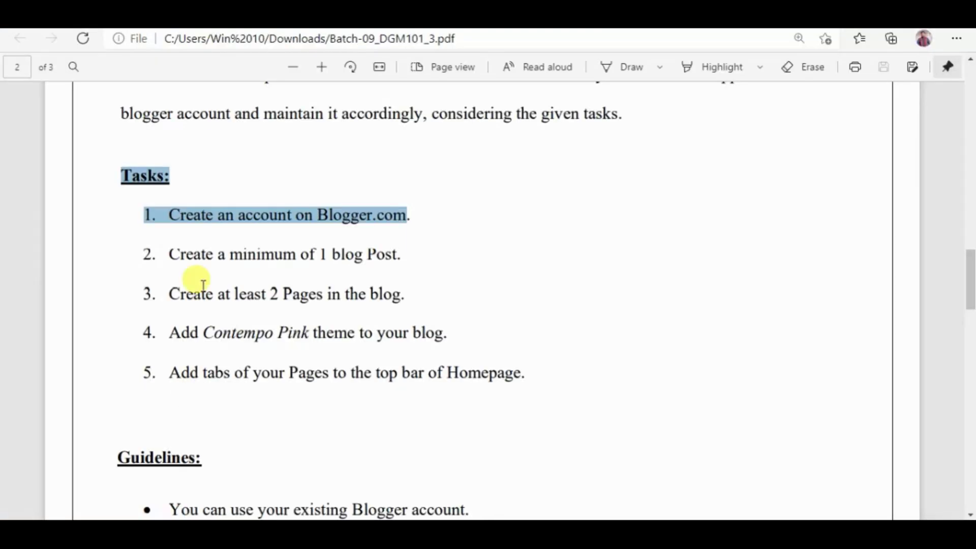
{"action": "left_click", "coordinate": [235, 202]}
{"action": "left_click_drag", "start_coordinate": [970, 289], "coordinate": [970, 261]}
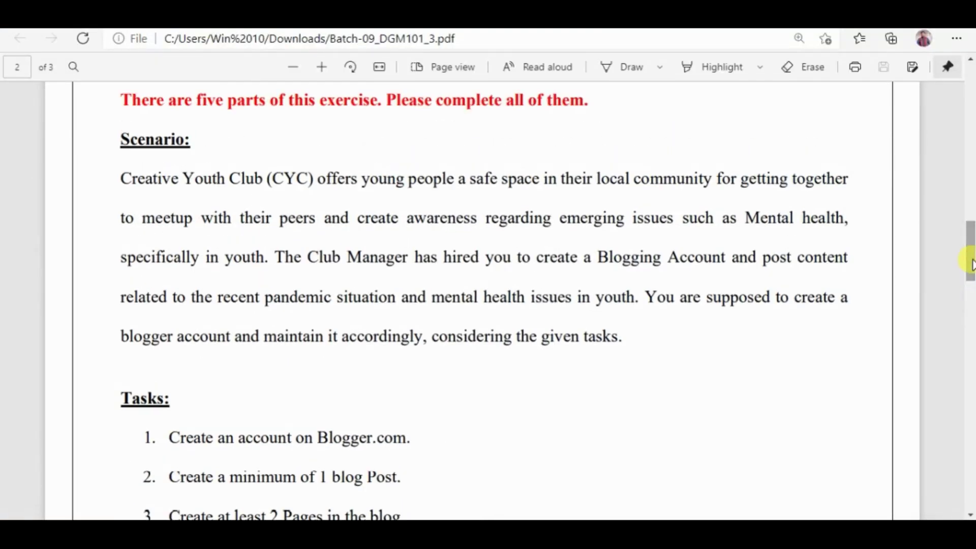
{"action": "left_click_drag", "start_coordinate": [120, 178], "coordinate": [283, 189]}
{"action": "key", "text": "ctrl+c"}
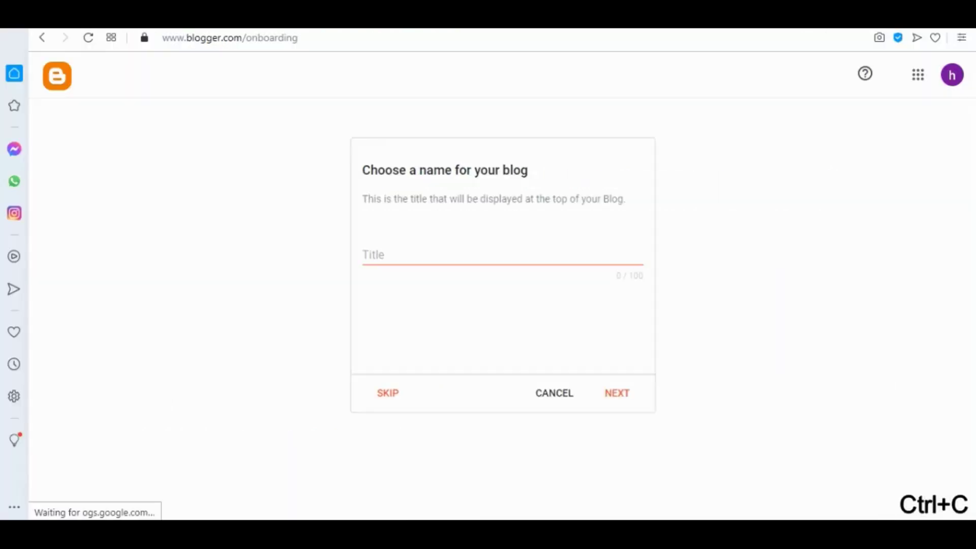
Give the new blog the title "Creative Youth Club" in Blogger and continue to the URL choice.
{"action": "key", "text": "ctrl+v"}
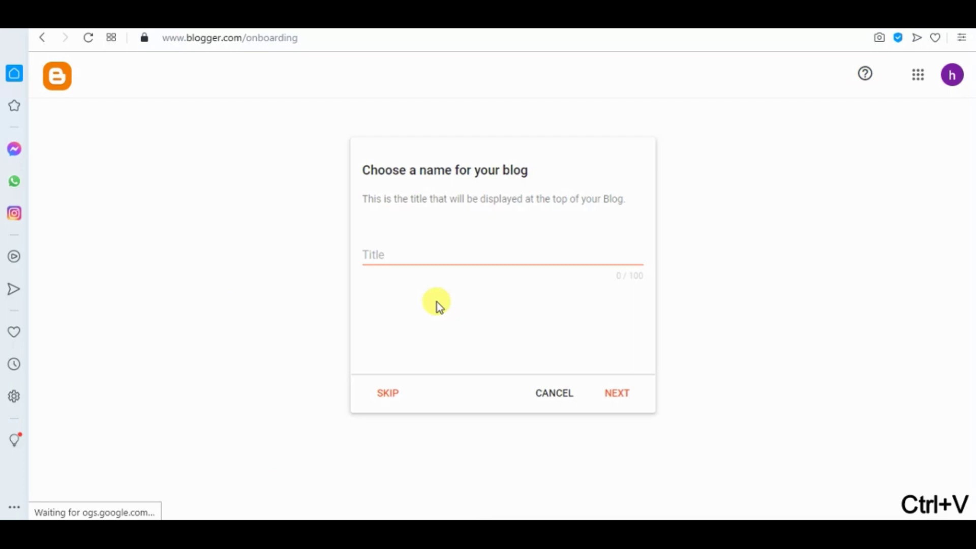
{"action": "left_click", "coordinate": [406, 252]}
{"action": "key", "text": "ctrl+v"}
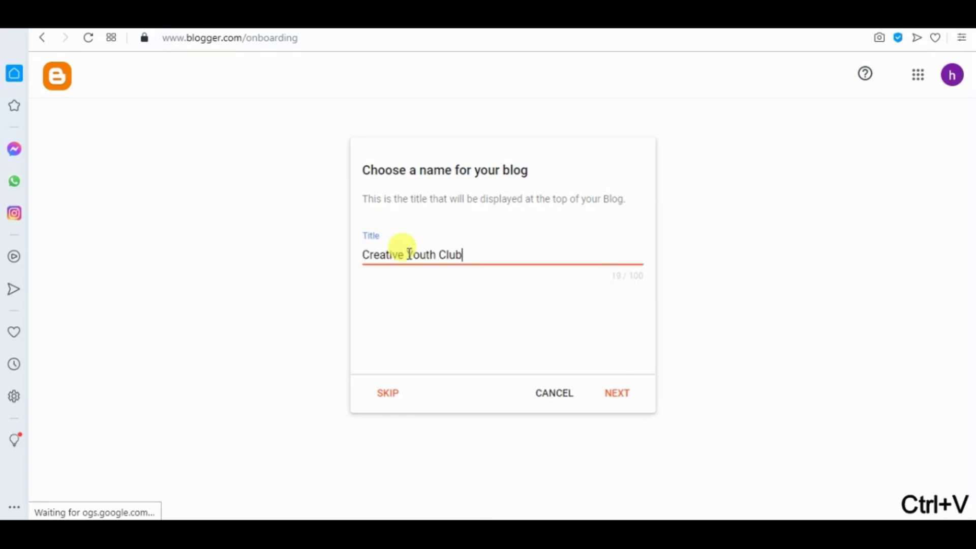
{"action": "left_click", "coordinate": [611, 402]}
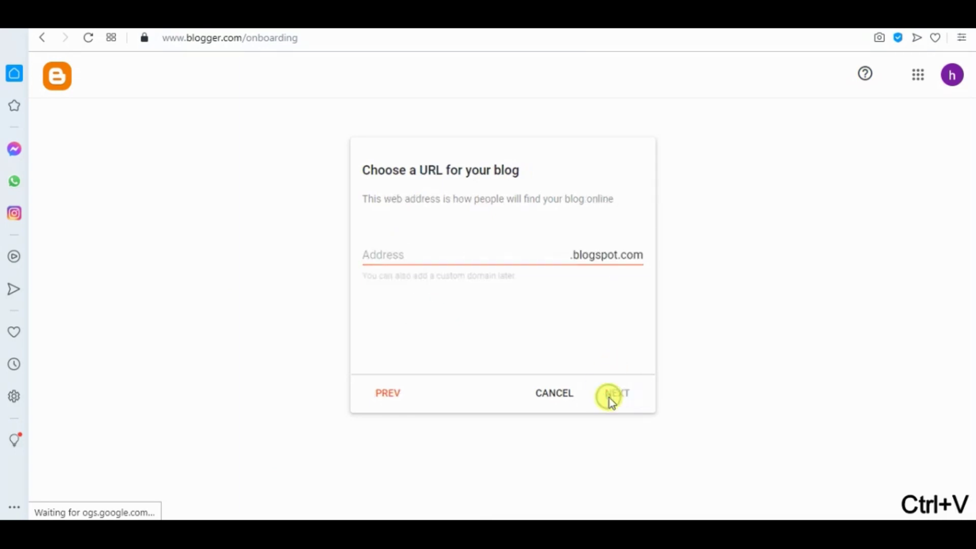
Try the club's abbreviation CYC from the exercise PDF as the blog address, first in capitals and also as lowercase cyc.
{"action": "left_click", "coordinate": [393, 248]}
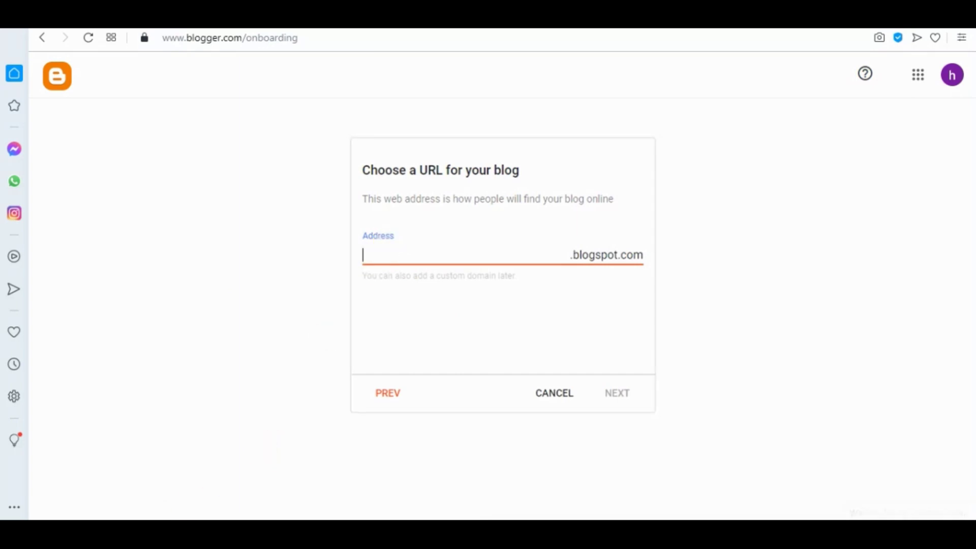
{"action": "key", "text": "alt+Tab"}
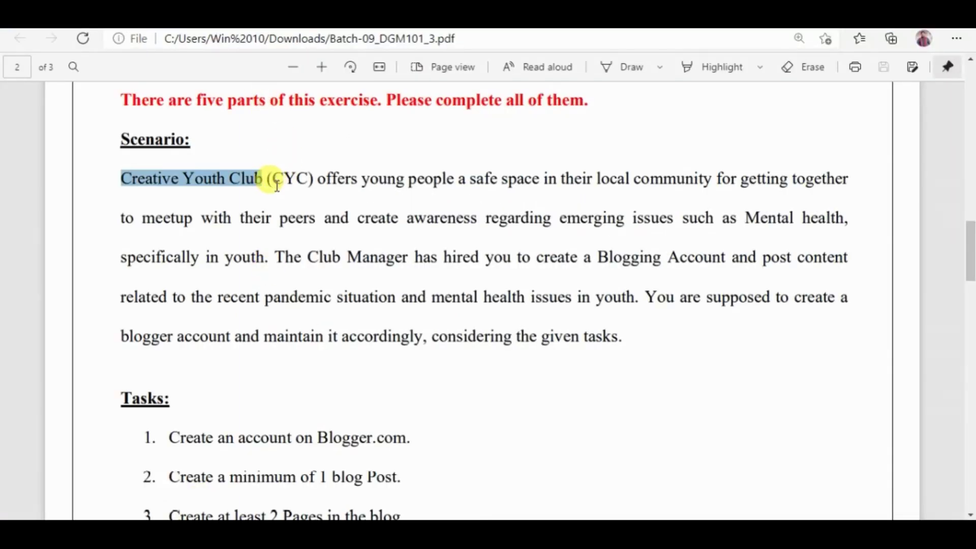
{"action": "left_click_drag", "start_coordinate": [267, 182], "coordinate": [304, 186]}
{"action": "key", "text": "ctrl+space"}
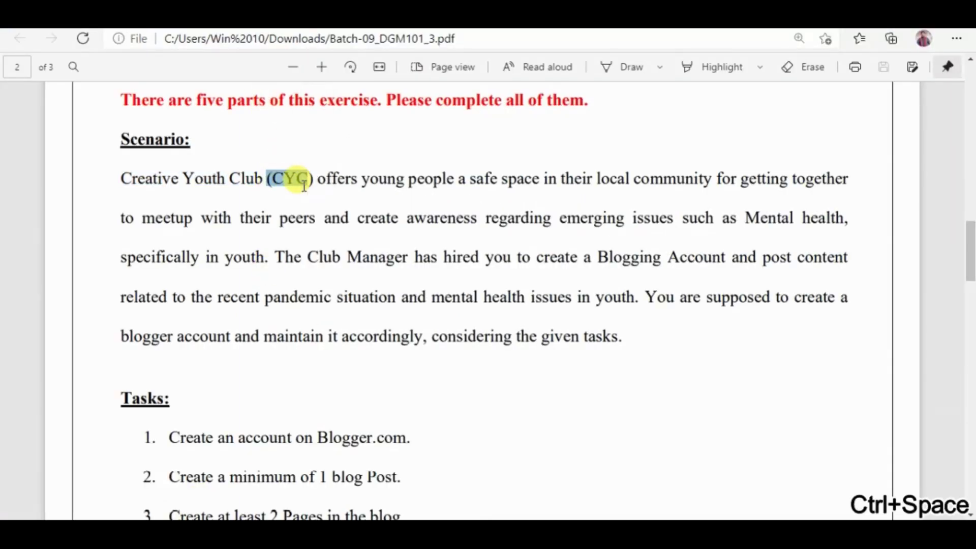
{"action": "key", "text": "ctrl+c"}
{"action": "key", "text": "alt+Tab"}
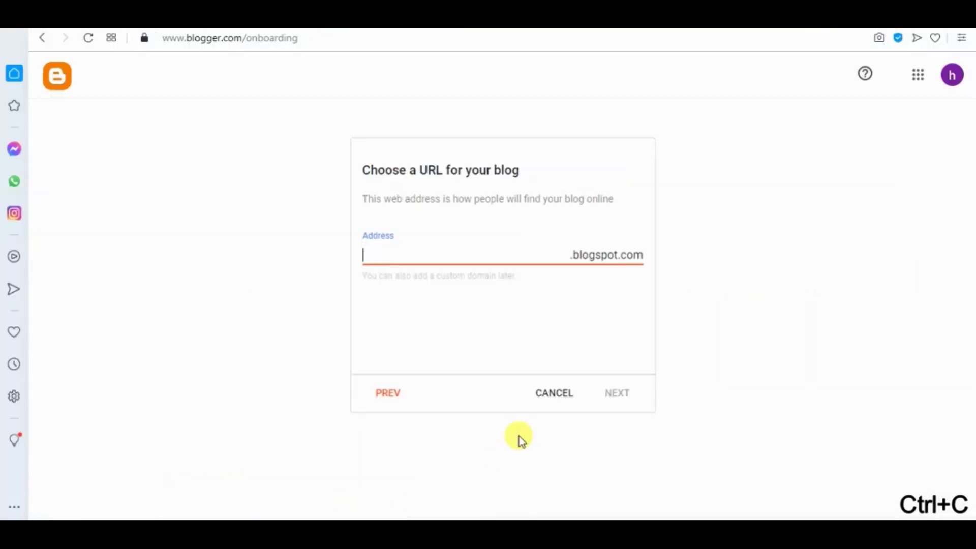
{"action": "key", "text": "ctrl+v"}
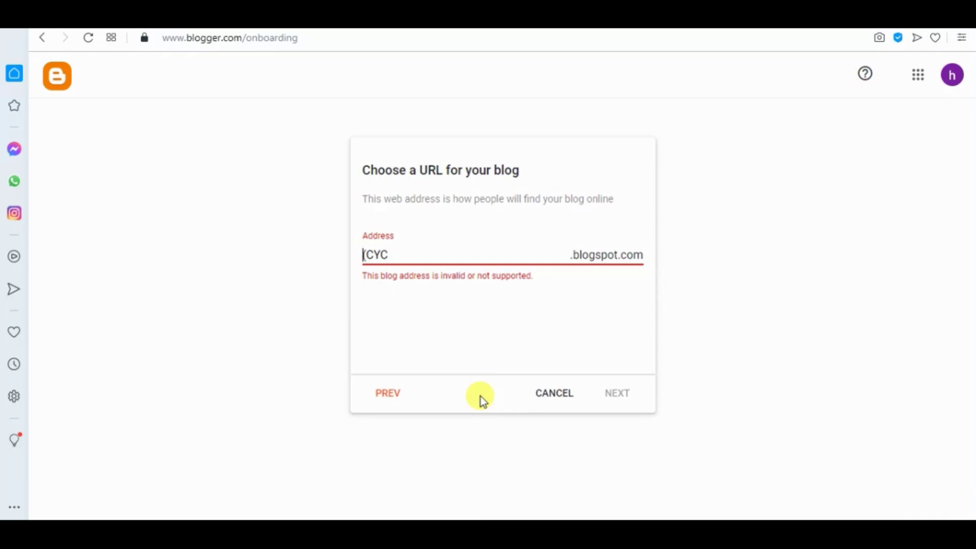
{"action": "key", "text": "Home"}
{"action": "key", "text": "Right"}
{"action": "key", "text": "BackSpace"}
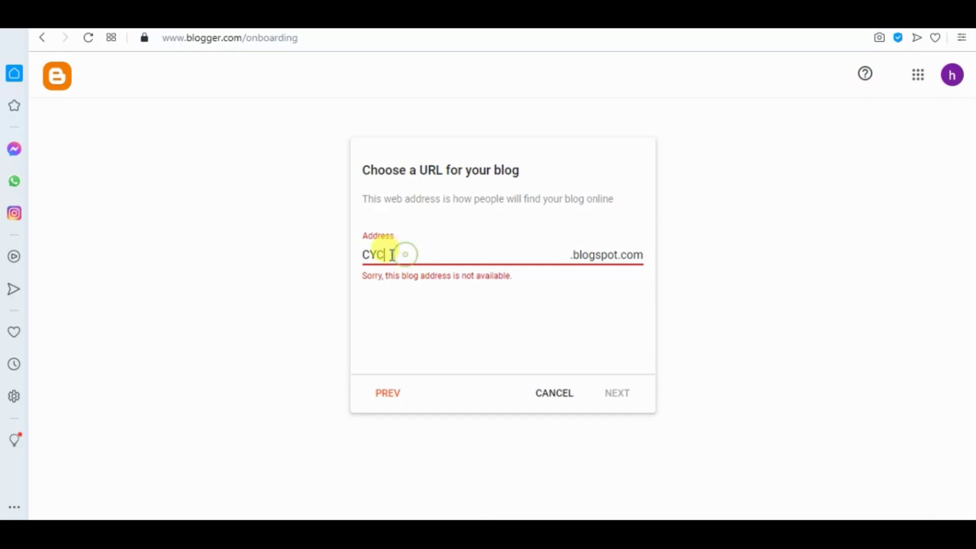
{"action": "left_click_drag", "start_coordinate": [402, 254], "coordinate": [364, 260]}
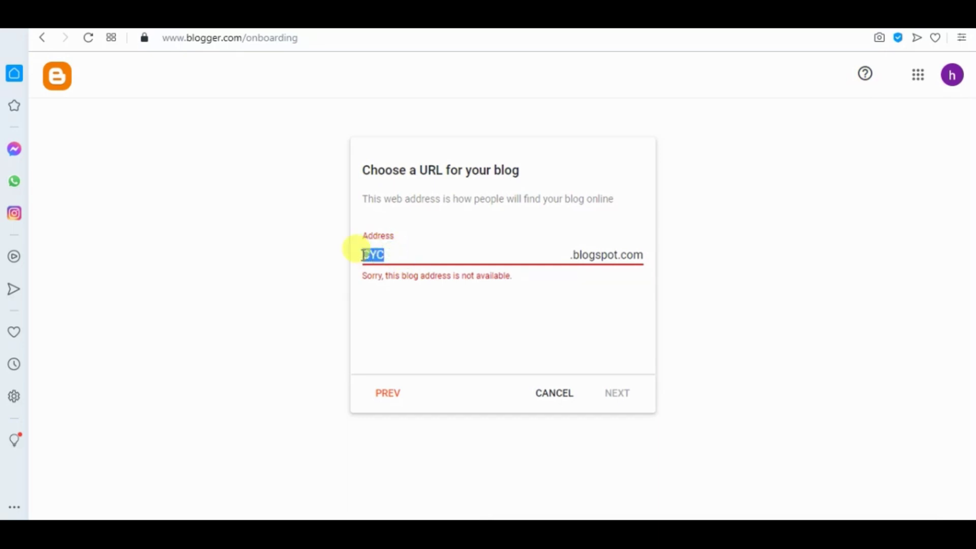
{"action": "left_click", "coordinate": [483, 294]}
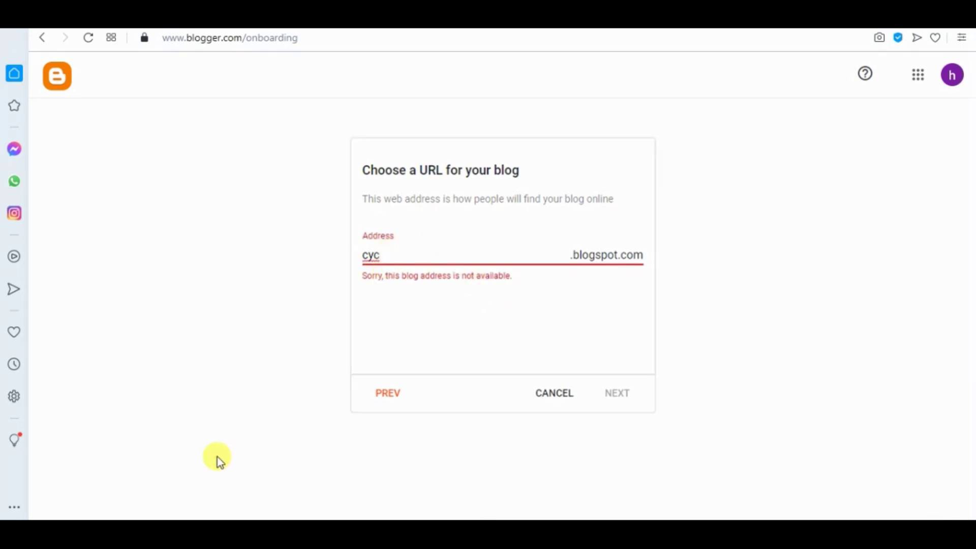
Replace the blog address with "Creative Youth Club" copied from the Scenario paragraph of the exercise PDF.
{"action": "left_click", "coordinate": [184, 503]}
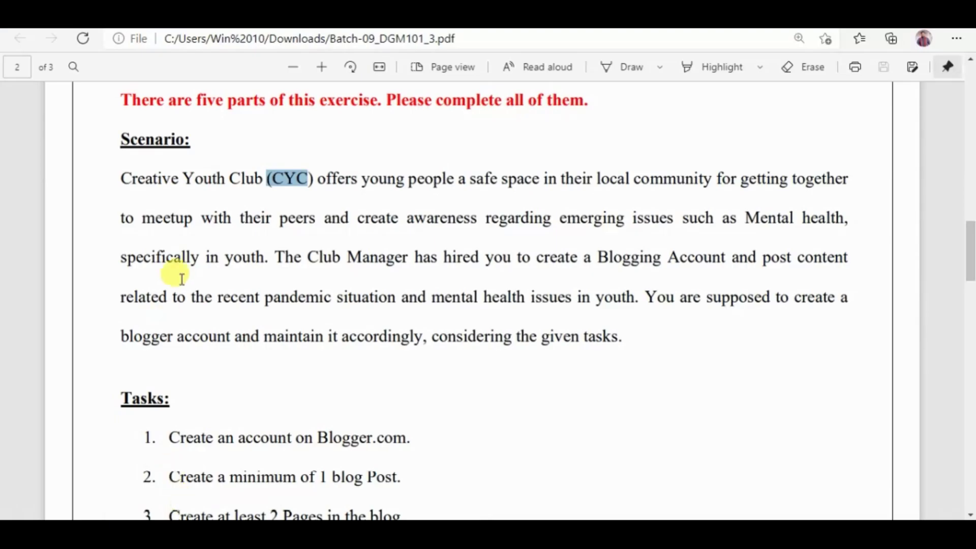
{"action": "left_click_drag", "start_coordinate": [121, 176], "coordinate": [258, 175]}
{"action": "key", "text": "ctrl+c"}
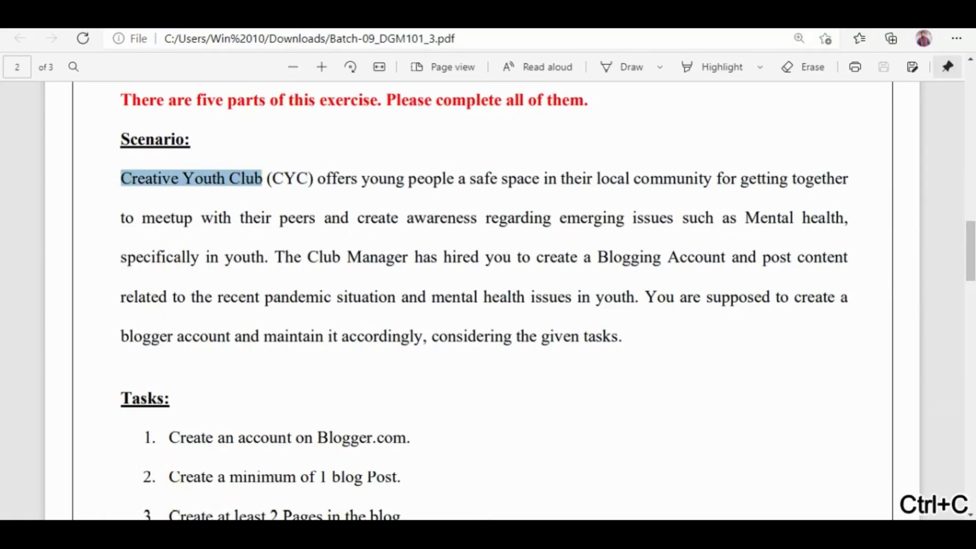
{"action": "key", "text": "alt+Tab"}
{"action": "key", "text": "ctrl+BackSpace"}
{"action": "key", "text": "ctrl+v"}
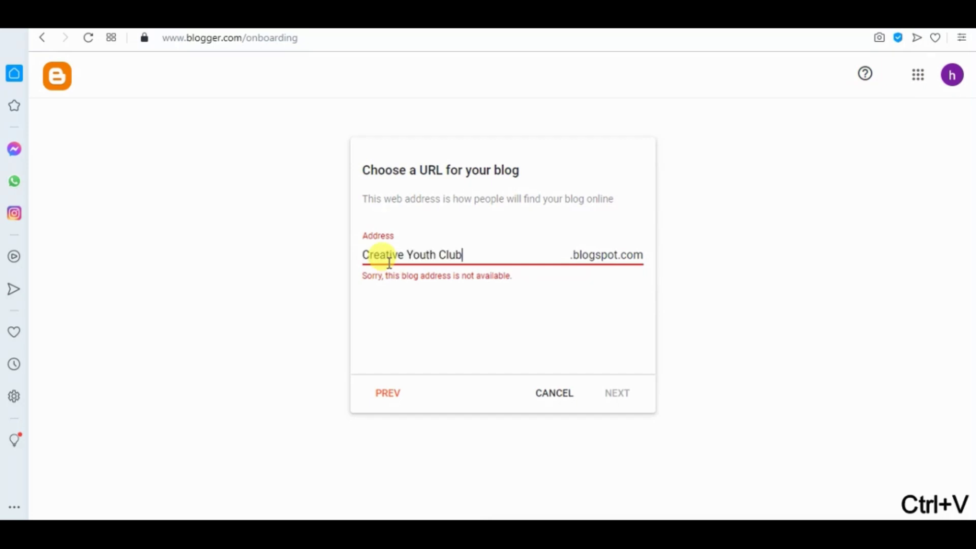
Remove both spaces from the blog address so that it reads CreativeYouthClub.
{"action": "left_click", "coordinate": [438, 254]}
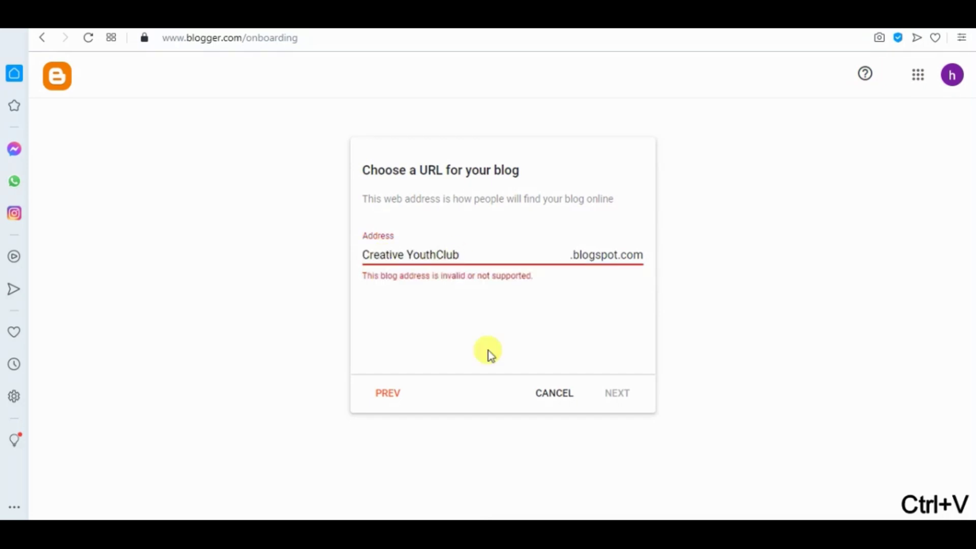
{"action": "key", "text": "Left"}
{"action": "key", "text": "Left"}
{"action": "key", "text": "Left"}
{"action": "key", "text": "Left"}
{"action": "key", "text": "Left"}
{"action": "key", "text": "Left"}
{"action": "key", "text": "BackSpace"}
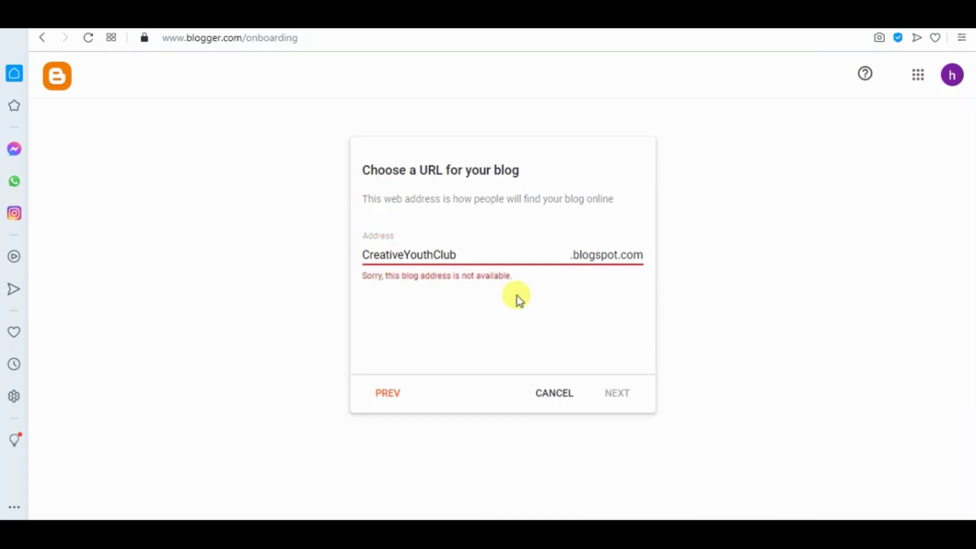
Append 12 to the blog address to make it CreativeYouthClub12 and continue to the display name.
{"action": "left_click", "coordinate": [469, 251]}
{"action": "type", "text": "12"}
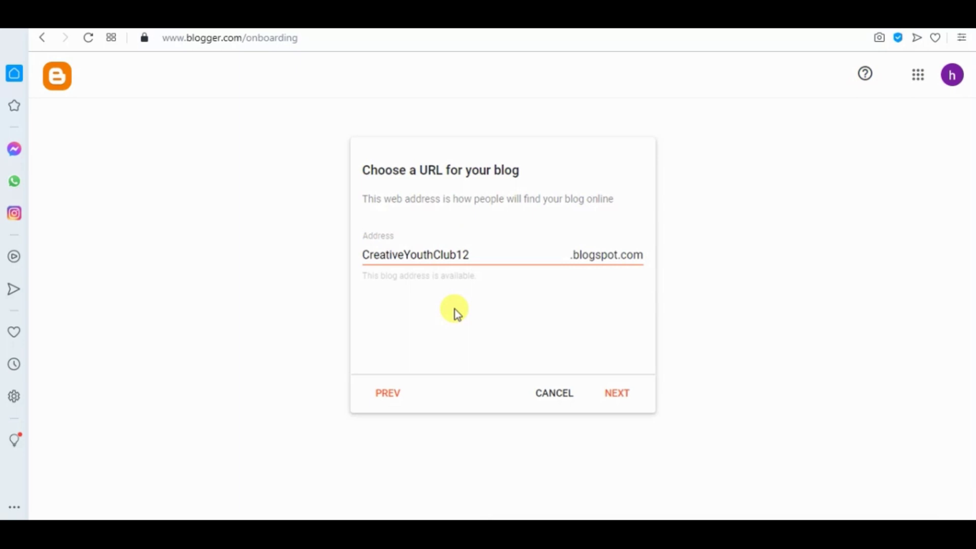
{"action": "left_click", "coordinate": [606, 399]}
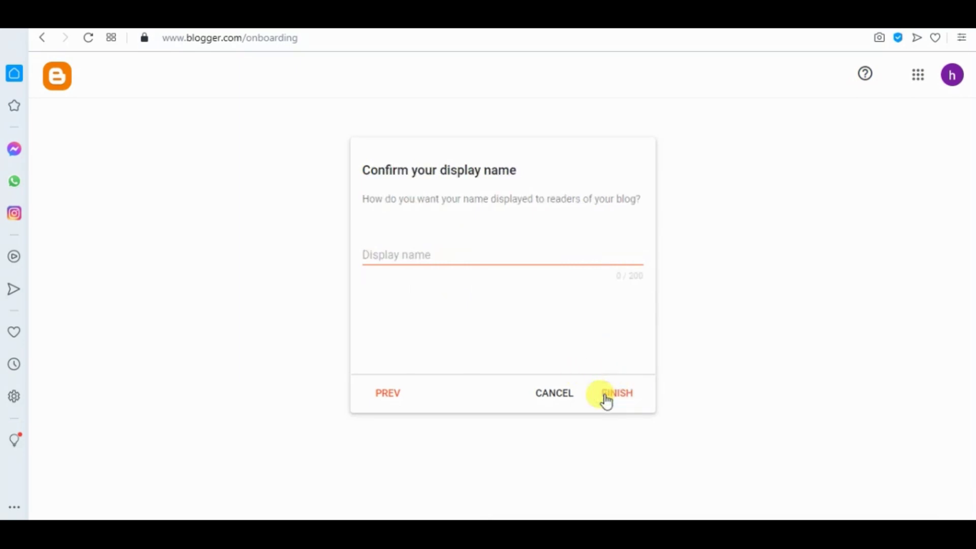
Set the display name to "Creative Youth Club", copied from the exercise PDF, and finish creating the blog.
{"action": "left_click", "coordinate": [404, 252]}
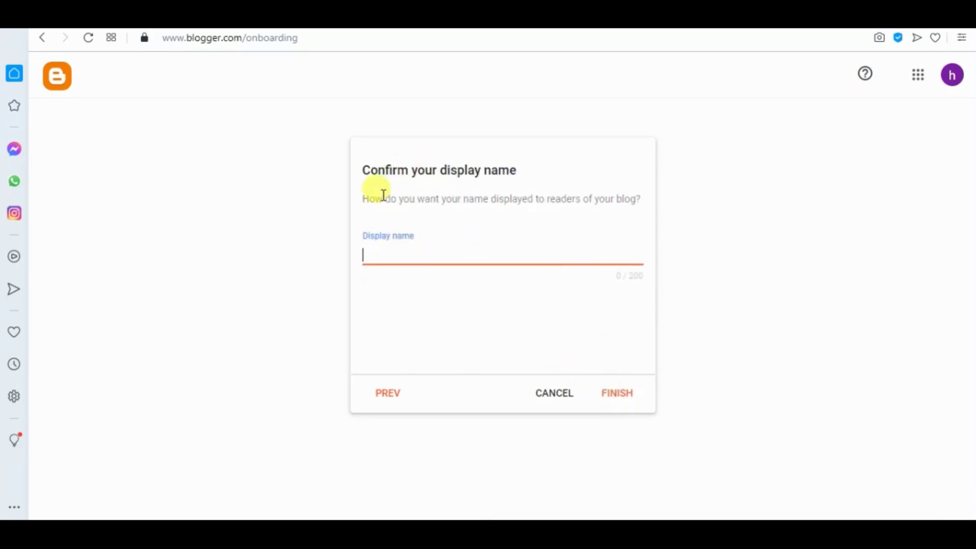
{"action": "key", "text": "alt+Tab"}
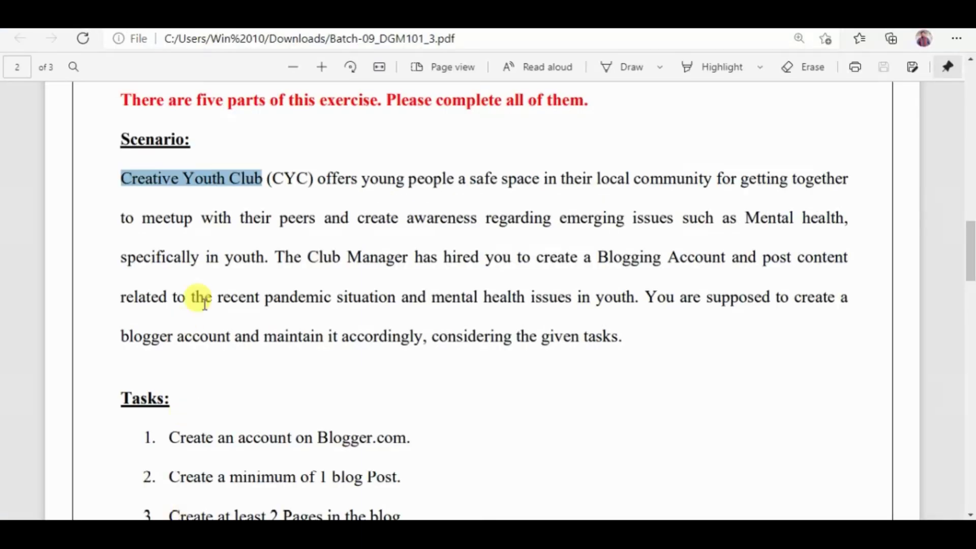
{"action": "key", "text": "ctrl+c"}
{"action": "key", "text": "alt+Tab"}
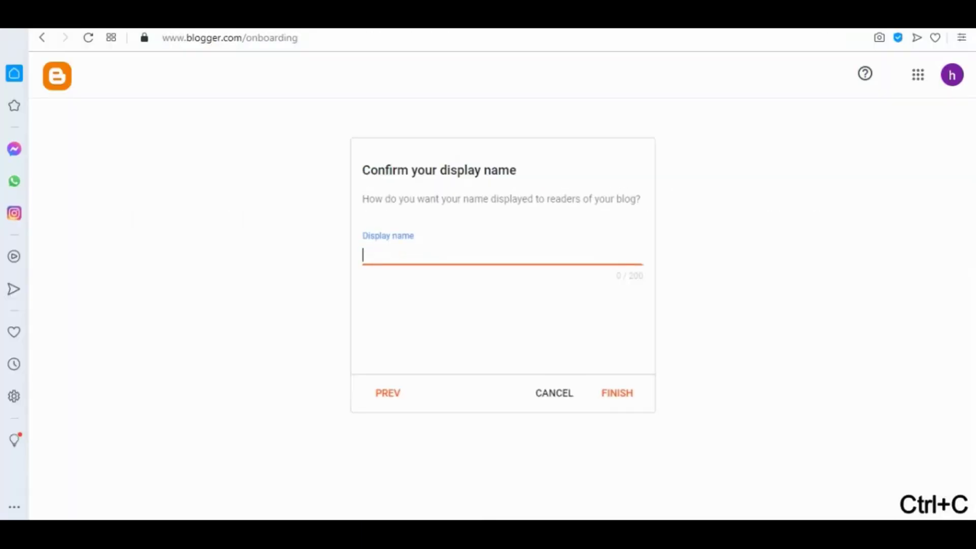
{"action": "key", "text": "ctrl+v"}
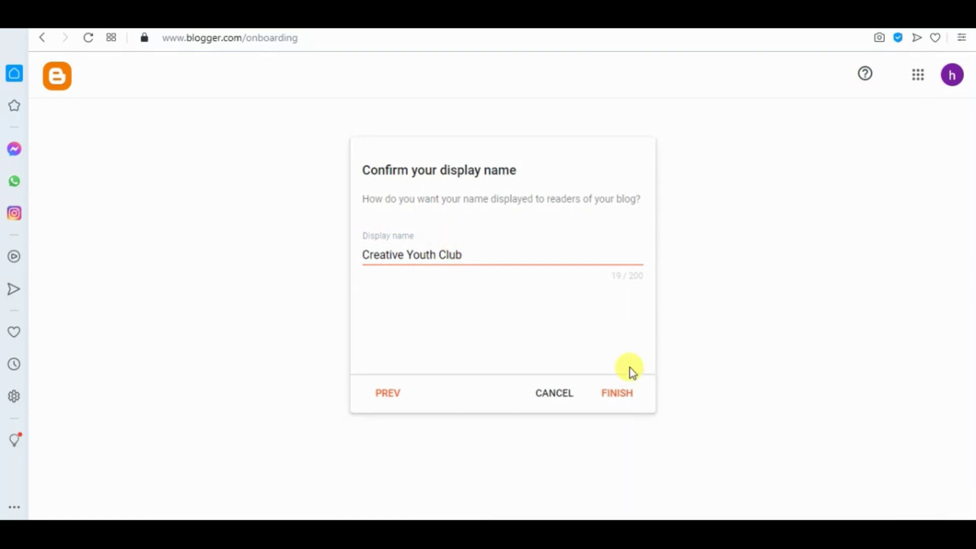
{"action": "left_click", "coordinate": [627, 393]}
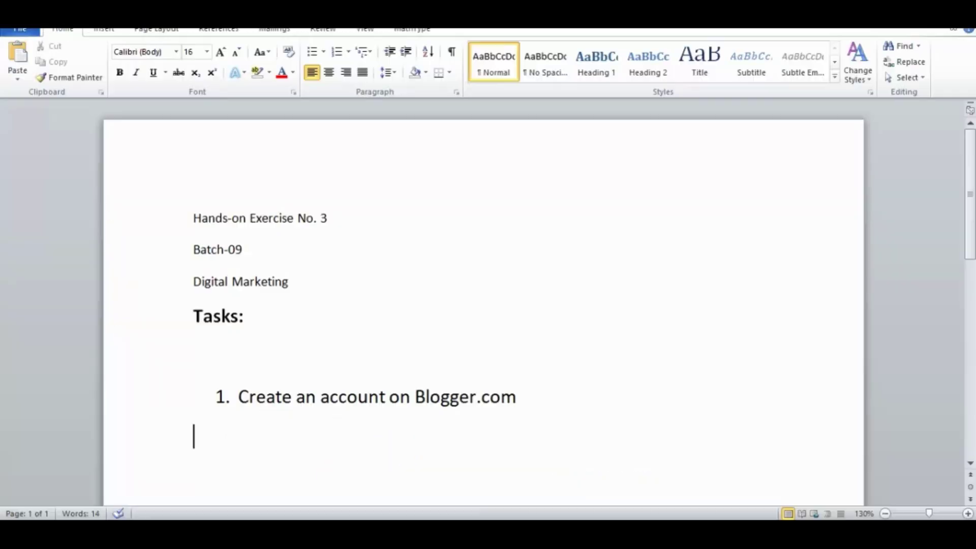
Paste the screenshot of the Blogger dashboard below task 1 in the Word document.
{"action": "left_click", "coordinate": [340, 472]}
{"action": "key", "text": "ctrl+v"}
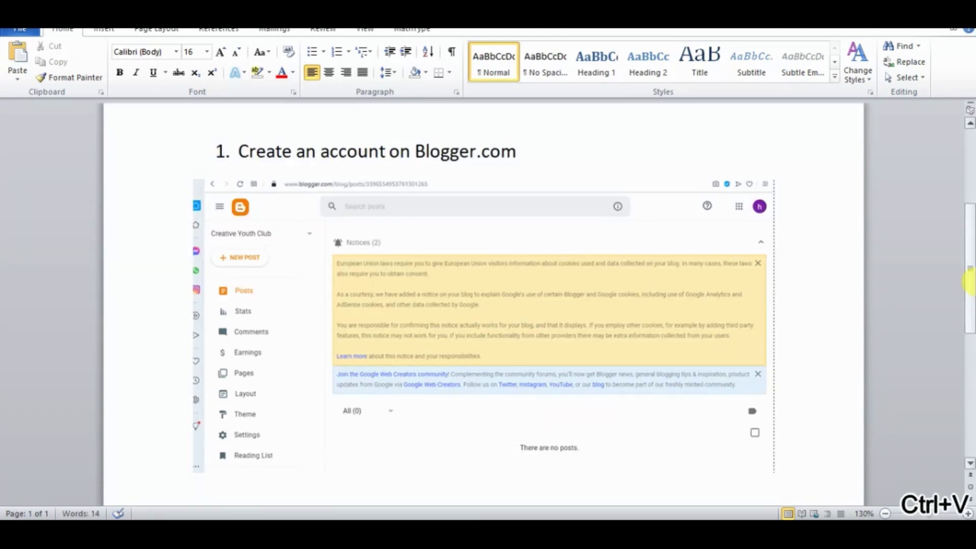
{"action": "left_click_drag", "start_coordinate": [969, 279], "coordinate": [969, 315]}
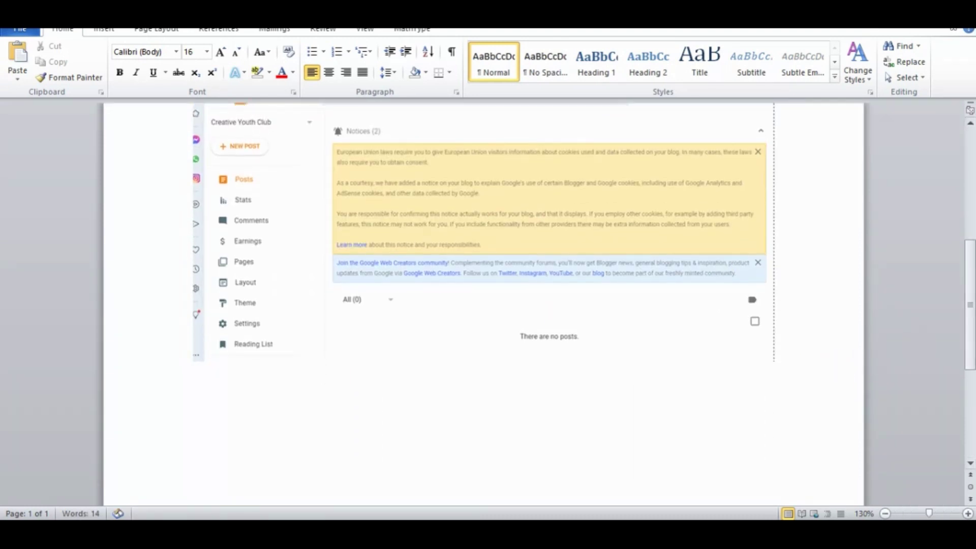
Copy the line "2. Create a minimum of 1 blog Post" from the exercise PDF and paste it below the screenshot in Word.
{"action": "left_click", "coordinate": [316, 516]}
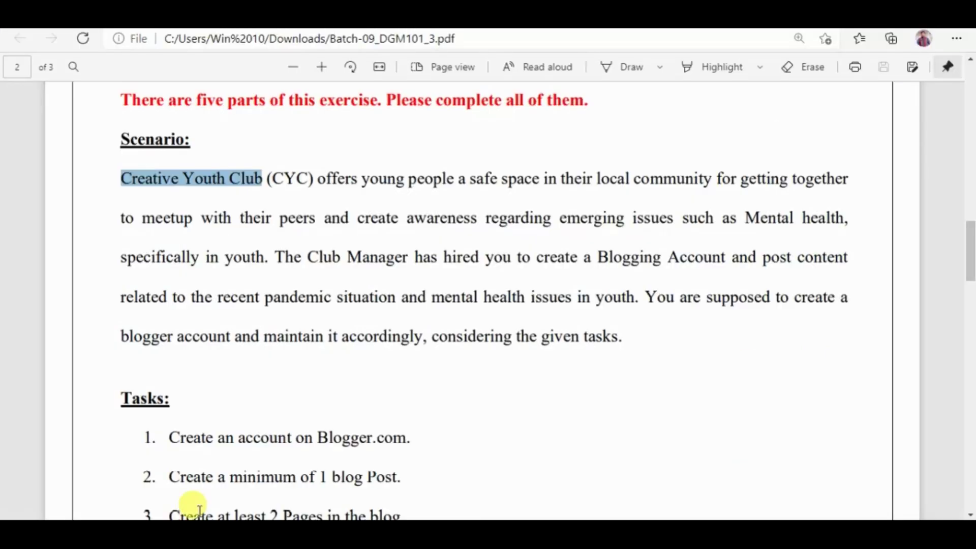
{"action": "left_click_drag", "start_coordinate": [145, 476], "coordinate": [405, 476]}
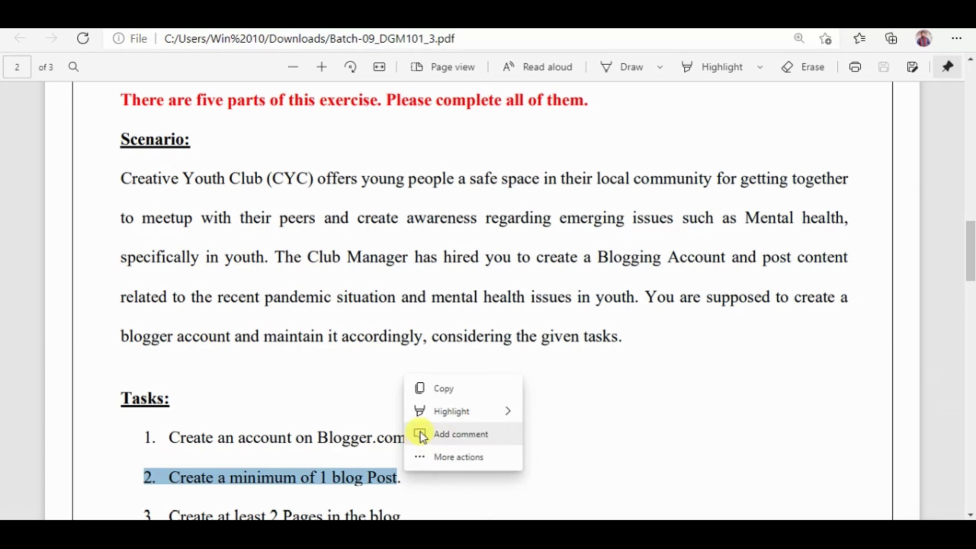
{"action": "left_click", "coordinate": [447, 389]}
{"action": "key", "text": "alt+Tab"}
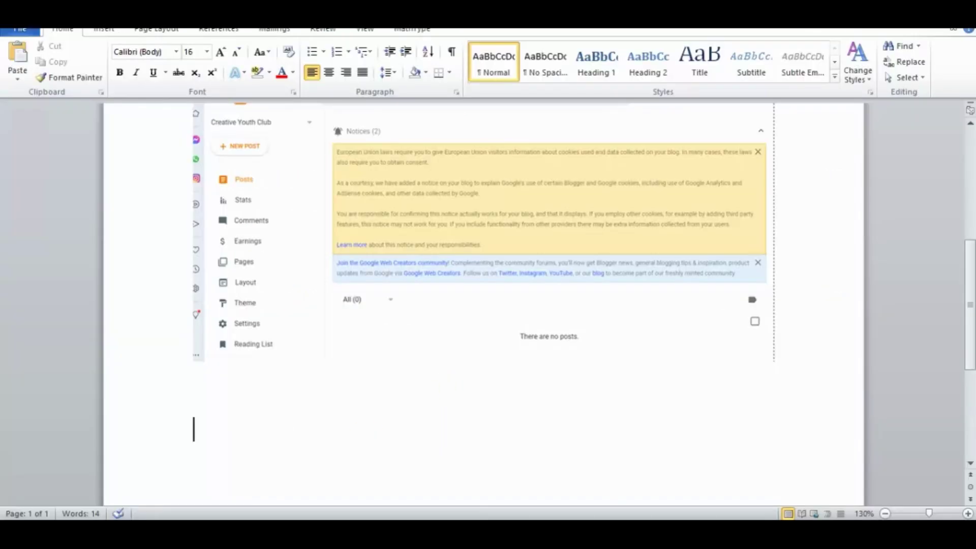
{"action": "key", "text": "ctrl+v"}
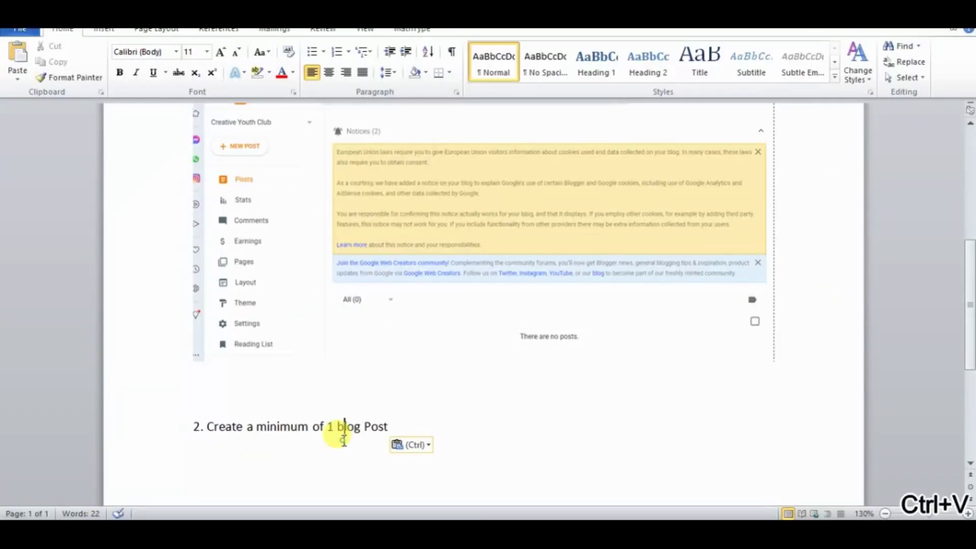
Turn the task 2 line into a numbered list item, keep it on a single line and go to the empty line below it.
{"action": "key", "text": "Return"}
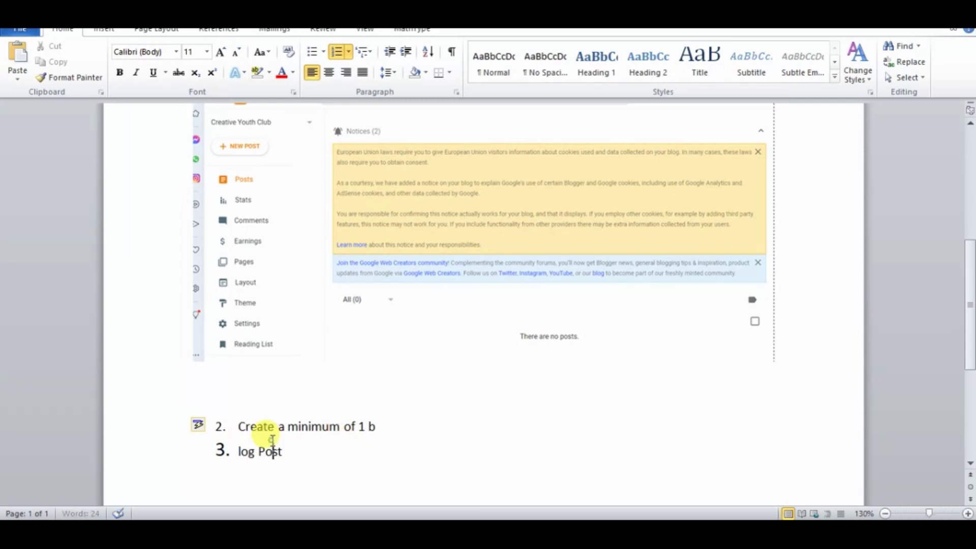
{"action": "left_click_drag", "start_coordinate": [275, 450], "coordinate": [220, 447]}
{"action": "left_click", "coordinate": [311, 451]}
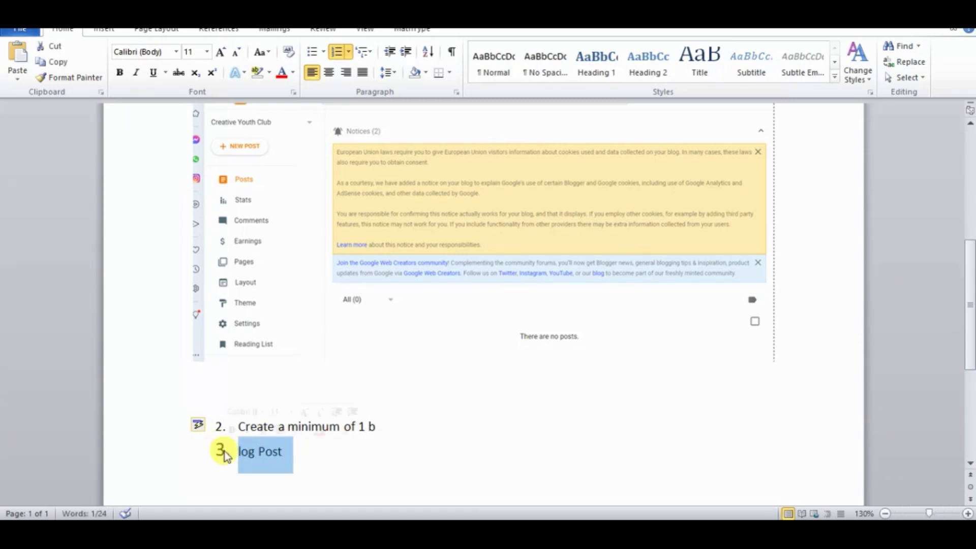
{"action": "left_click", "coordinate": [222, 450]}
{"action": "left_click", "coordinate": [261, 487]}
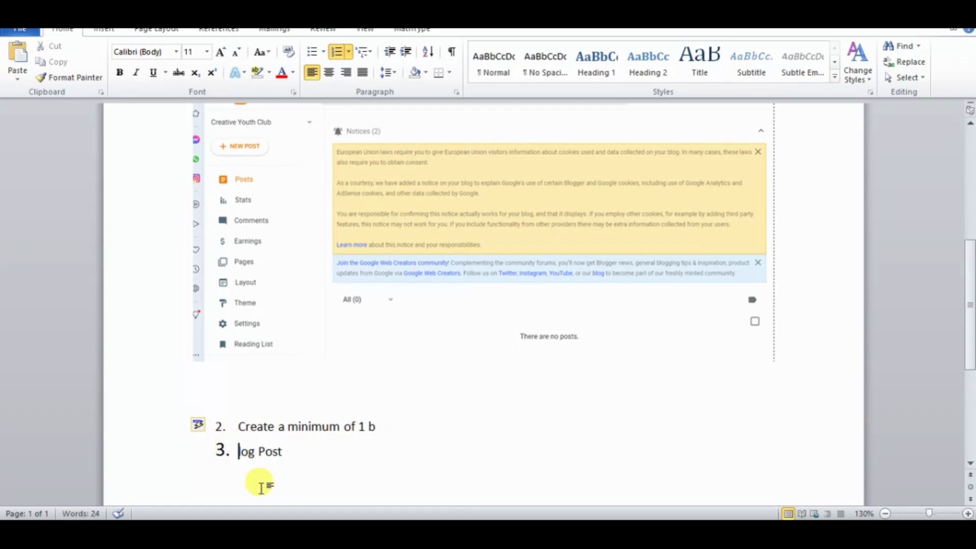
{"action": "key", "text": "BackSpace"}
{"action": "key", "text": "BackSpace"}
{"action": "key", "text": "BackSpace"}
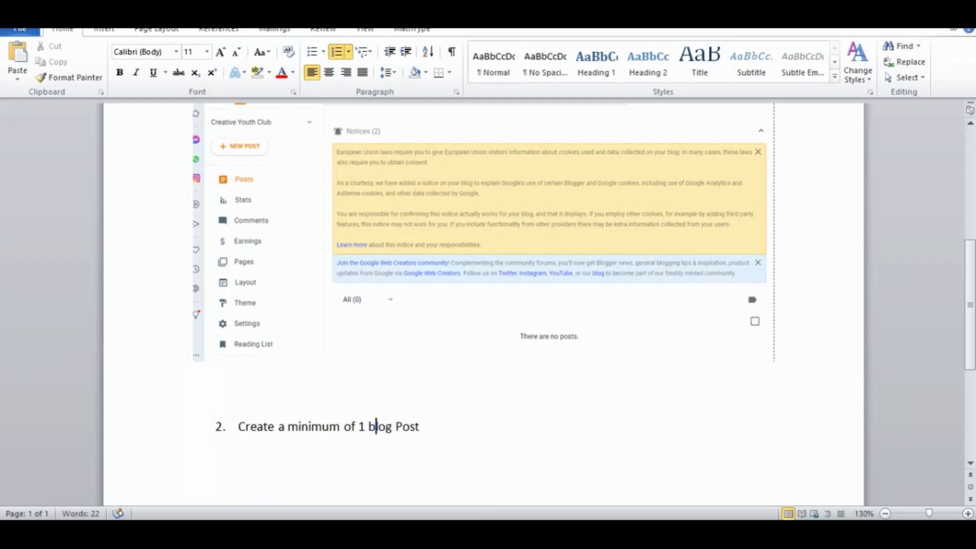
{"action": "left_click", "coordinate": [441, 446]}
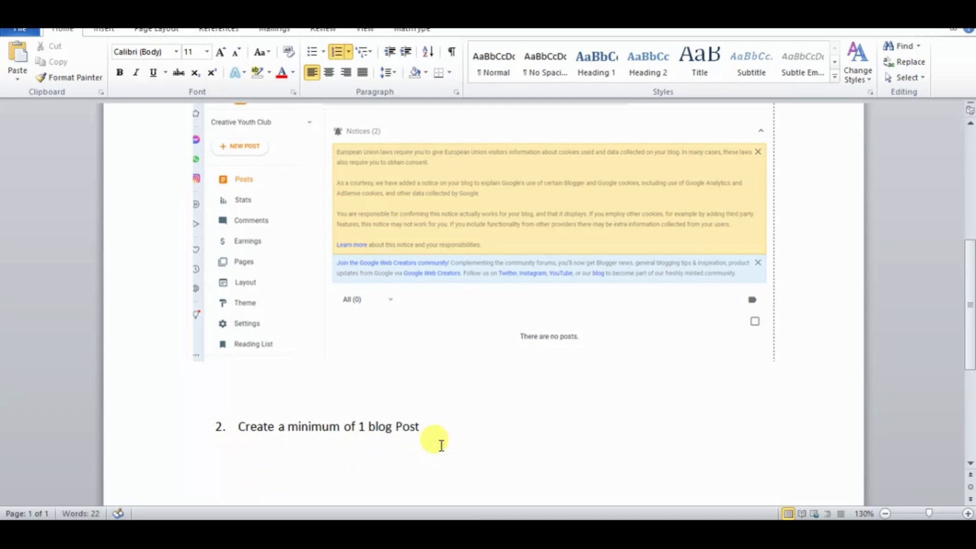
{"action": "key", "text": "Down"}
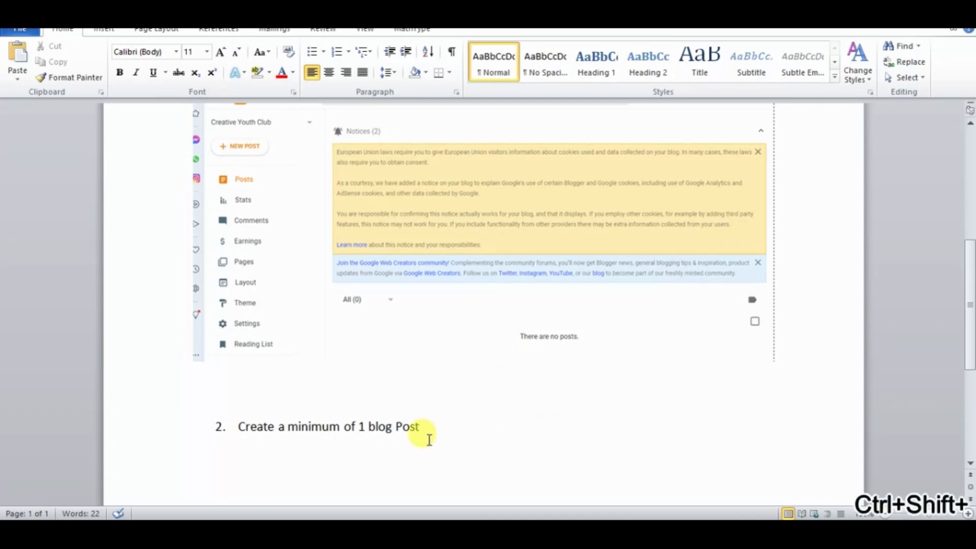
Start a new post in Blogger and add "Creative Youth Club (CYC)" as a bold heading in its body.
{"action": "key", "text": "alt+Tab"}
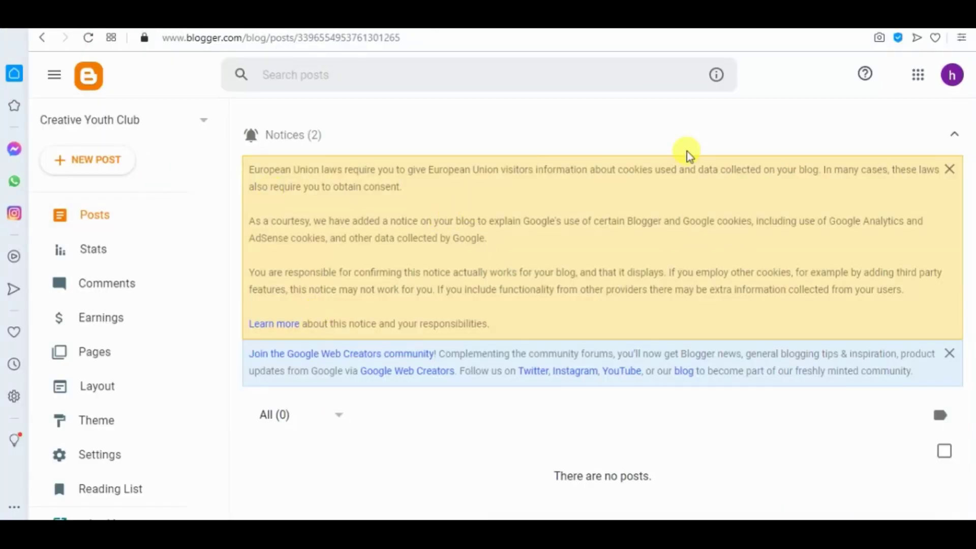
{"action": "left_click", "coordinate": [102, 162]}
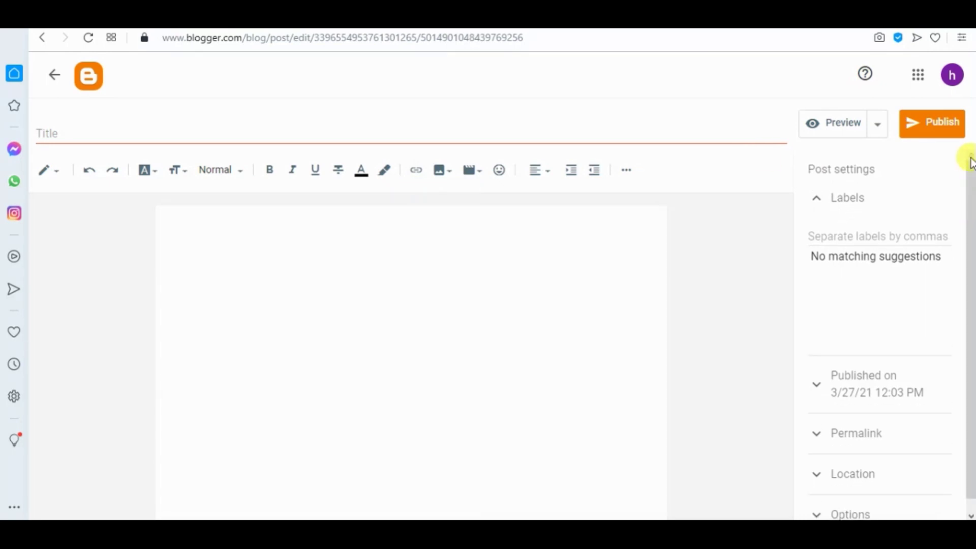
{"action": "left_click", "coordinate": [322, 253]}
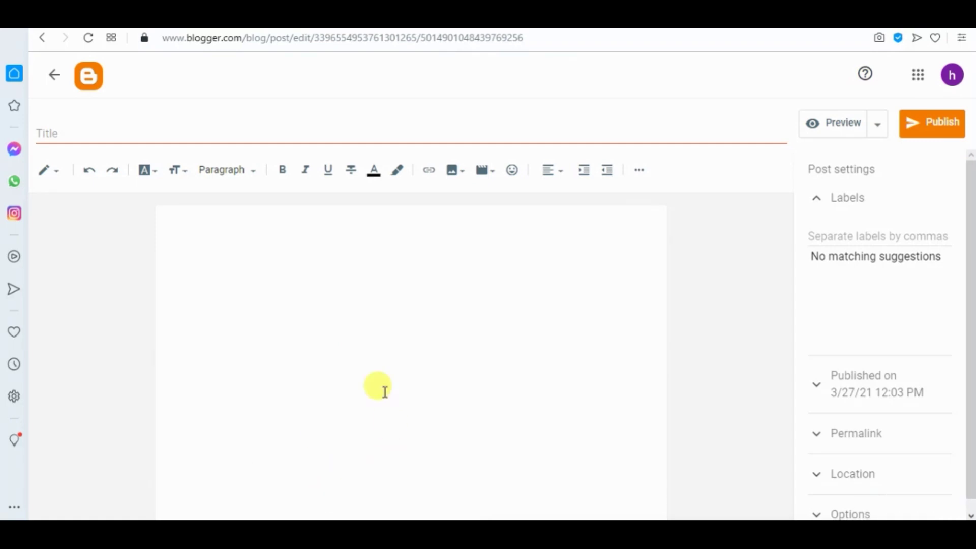
{"action": "key", "text": "ctrl+v"}
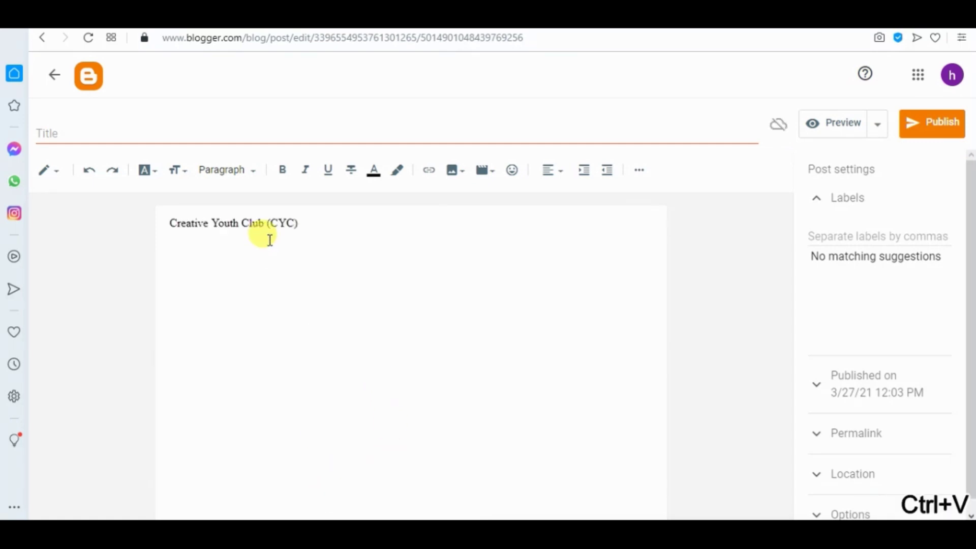
{"action": "left_click_drag", "start_coordinate": [322, 224], "coordinate": [157, 224]}
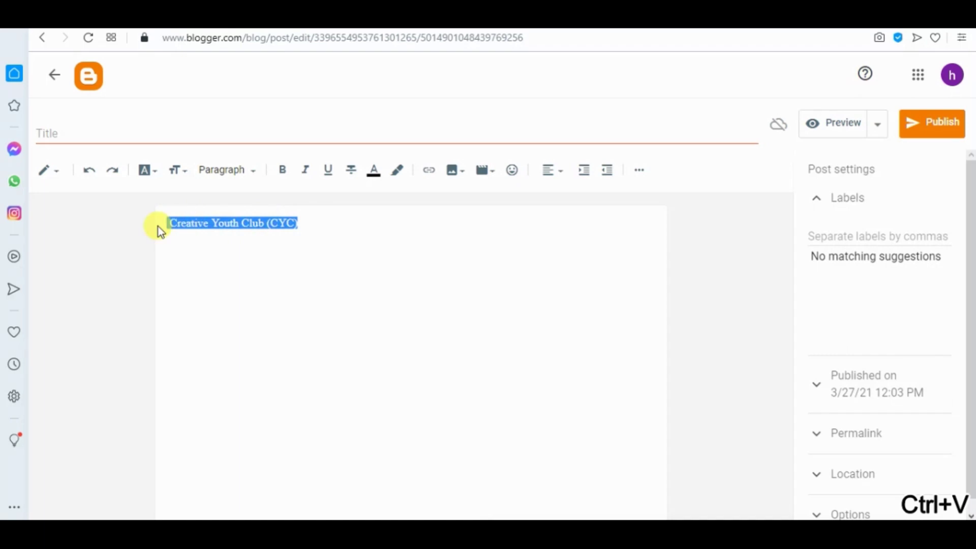
{"action": "left_click", "coordinate": [283, 170]}
{"action": "left_click", "coordinate": [318, 224]}
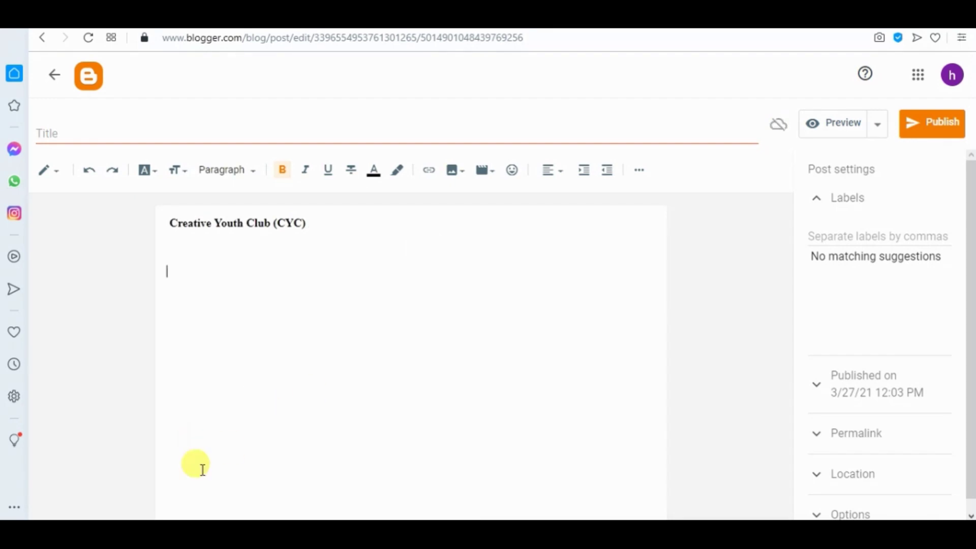
Copy the first sentence of the Scenario paragraph from the exercise PDF and paste it below the heading in the post.
{"action": "key", "text": "alt+Tab"}
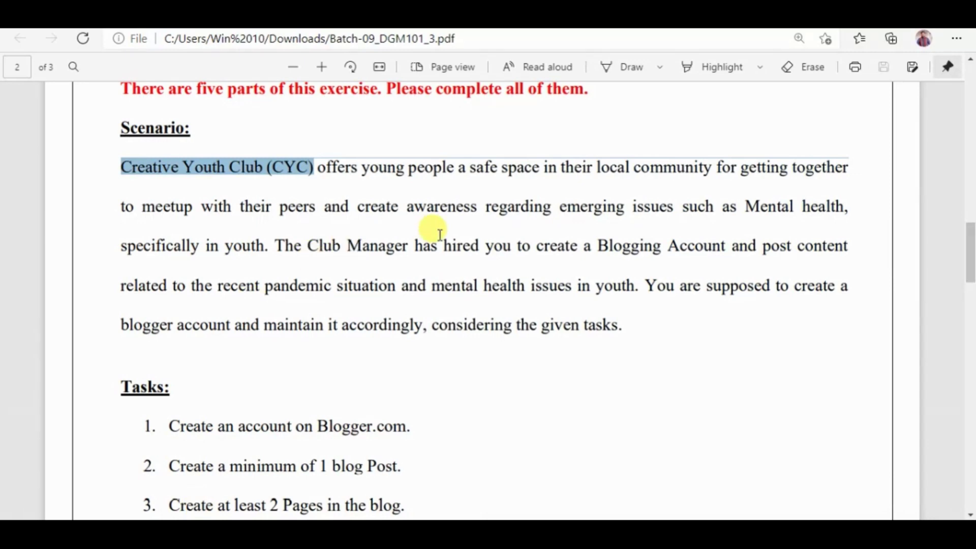
{"action": "left_click", "coordinate": [438, 233]}
{"action": "left_click_drag", "start_coordinate": [267, 248], "coordinate": [124, 168]}
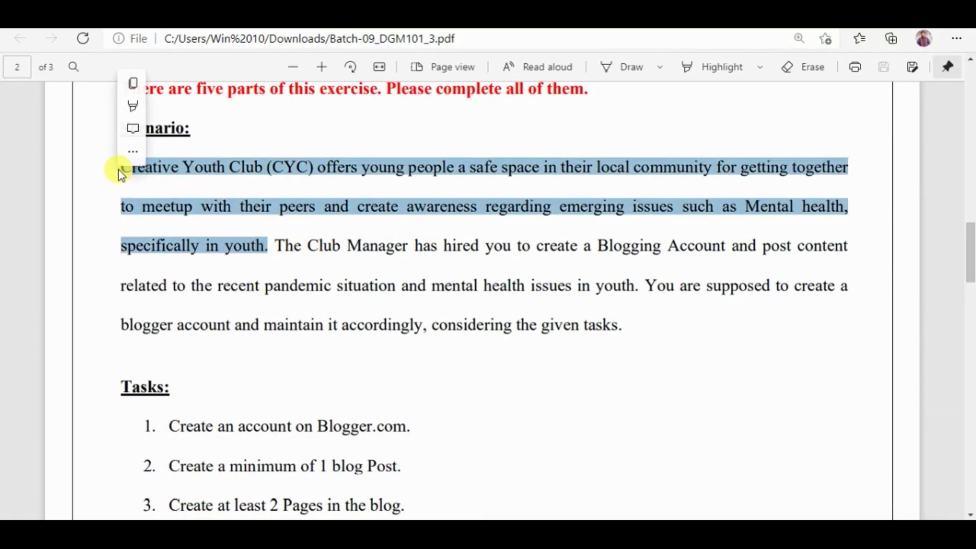
{"action": "key", "text": "ctrl+c"}
{"action": "key", "text": "alt+Tab"}
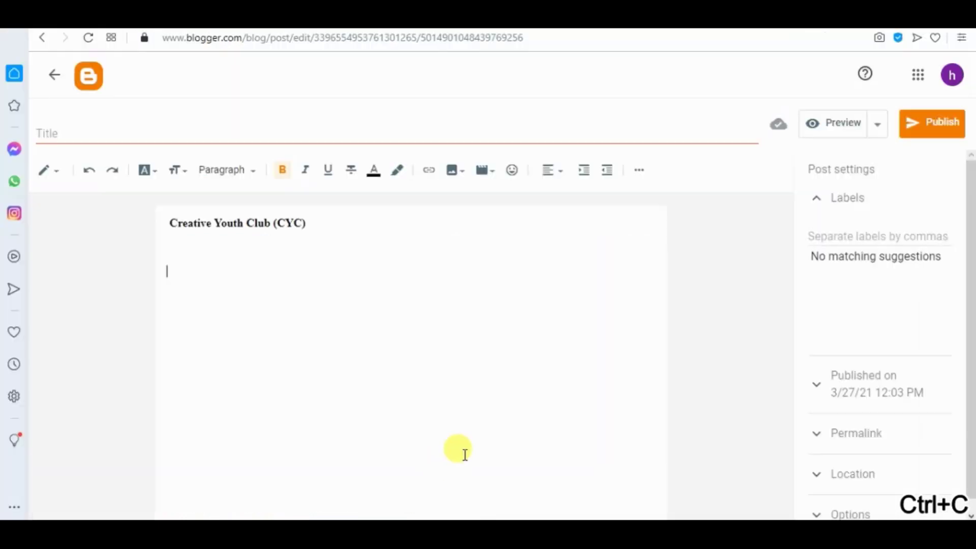
{"action": "key", "text": "ctrl+v"}
Restore the capital C at the start of the pasted paragraph and append "introduction" to the bold heading.
{"action": "left_click", "coordinate": [178, 273]}
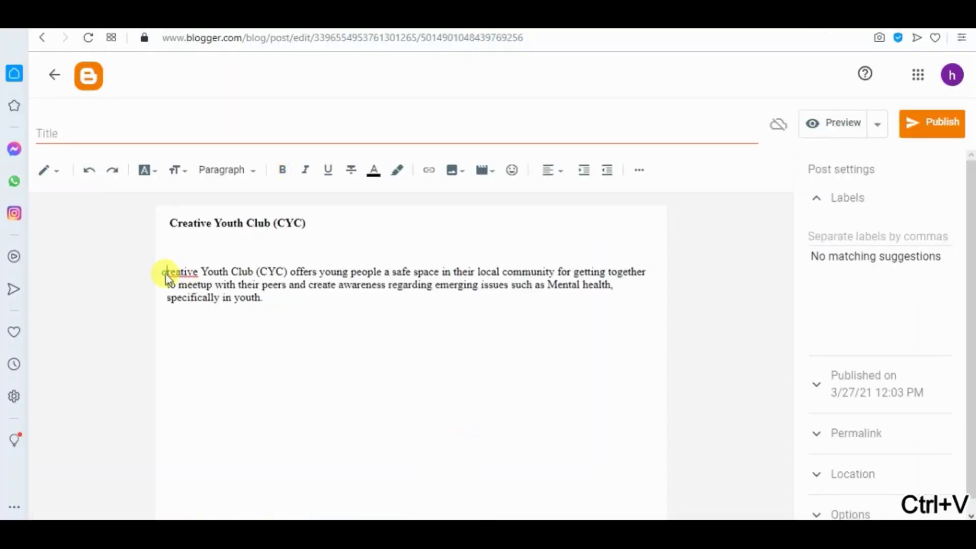
{"action": "type", "text": "C"}
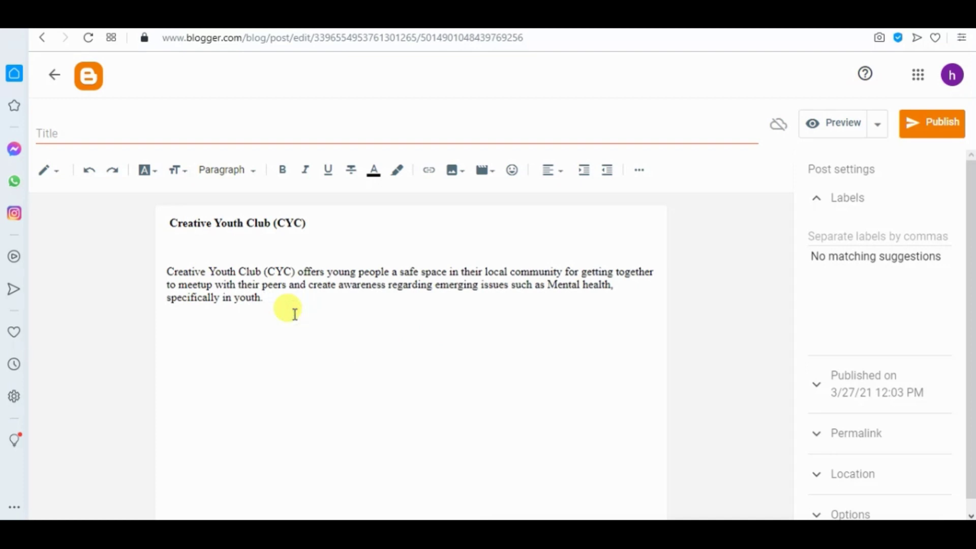
{"action": "key", "text": "Return"}
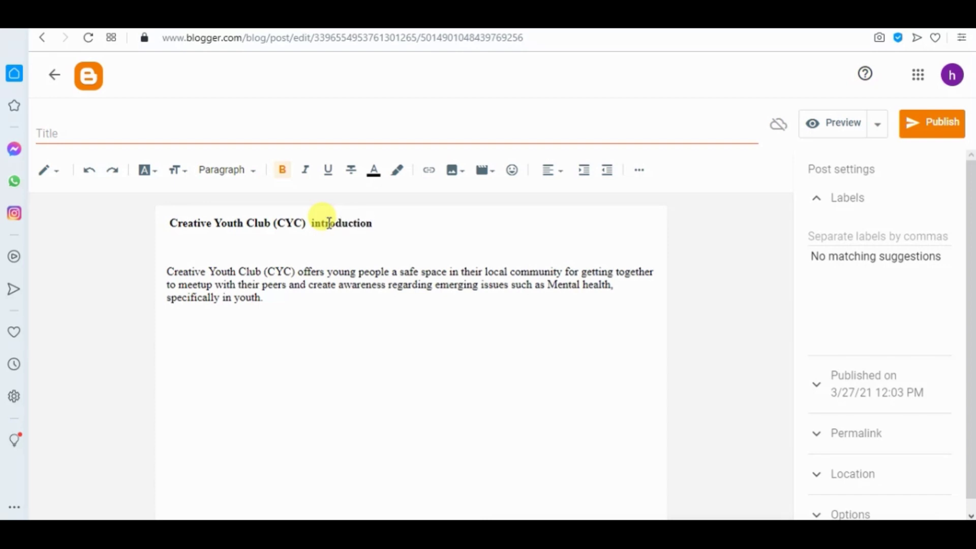
{"action": "left_click", "coordinate": [308, 328]}
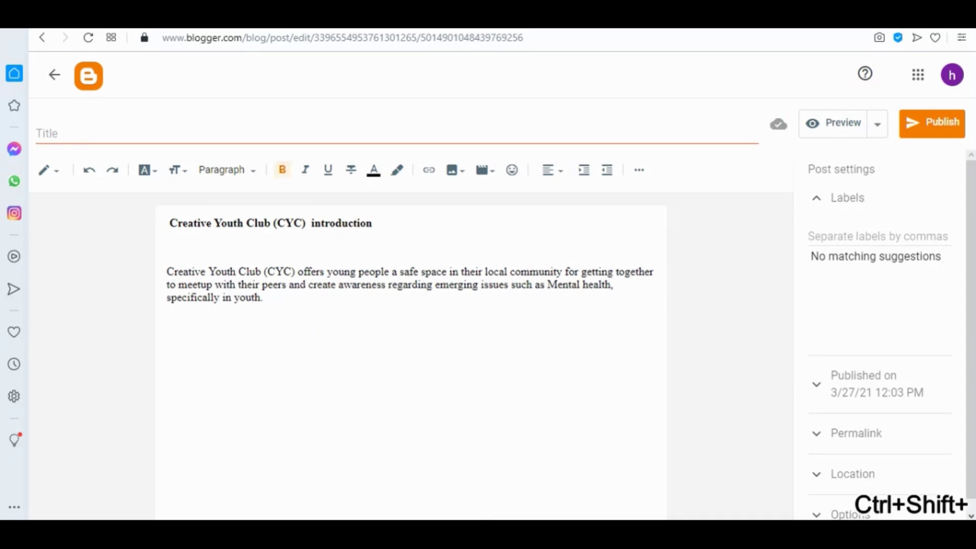
Open the dialog for uploading an image from the computer into the post body.
{"action": "left_click", "coordinate": [449, 173]}
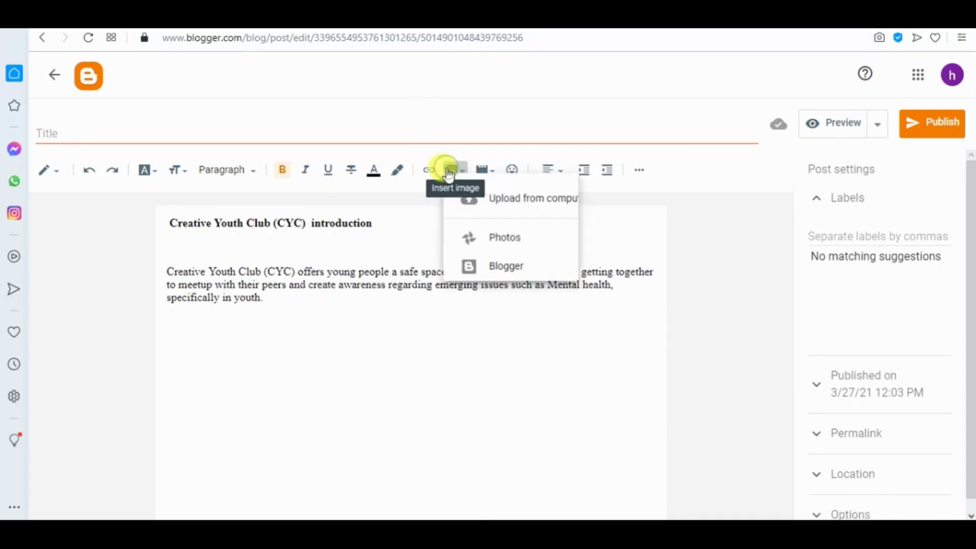
{"action": "left_click", "coordinate": [552, 214]}
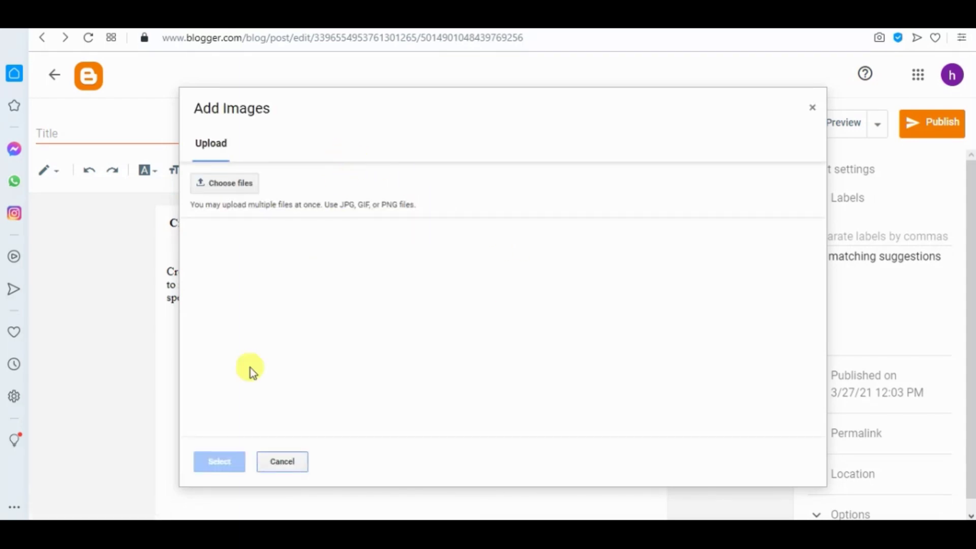
Try to upload the image download (1).jfif from the Desktop, and remove it from the upload.
{"action": "left_click", "coordinate": [210, 187]}
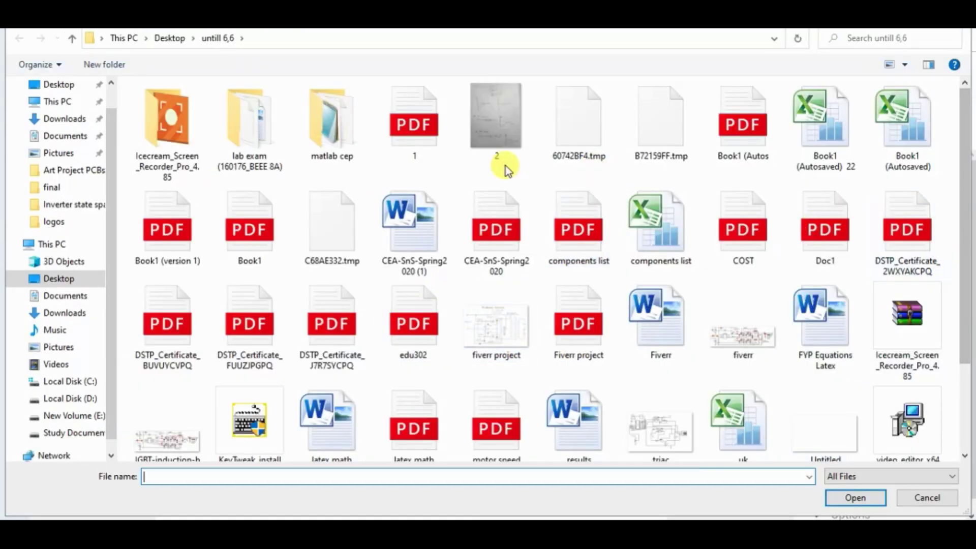
{"action": "left_click", "coordinate": [58, 84]}
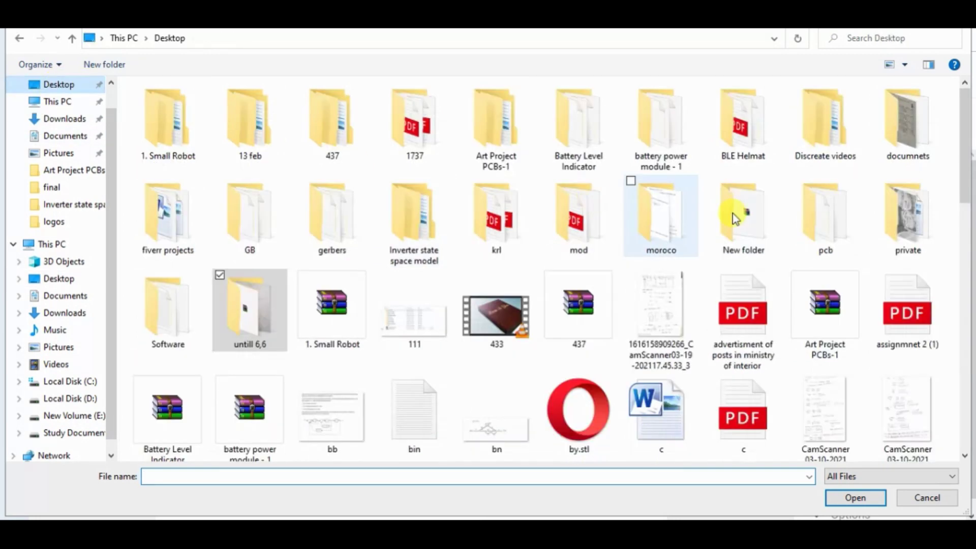
{"action": "left_click_drag", "start_coordinate": [965, 170], "coordinate": [965, 223]}
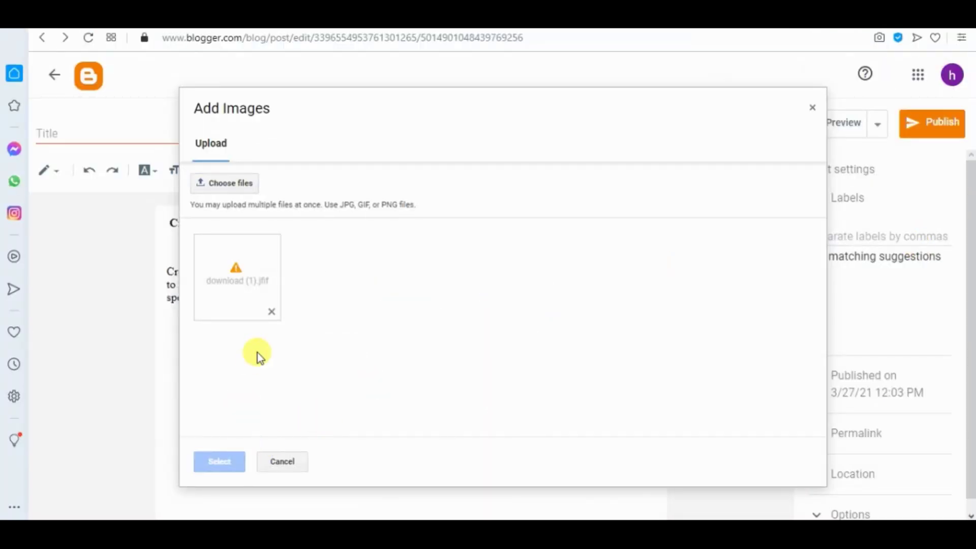
{"action": "left_click", "coordinate": [270, 312]}
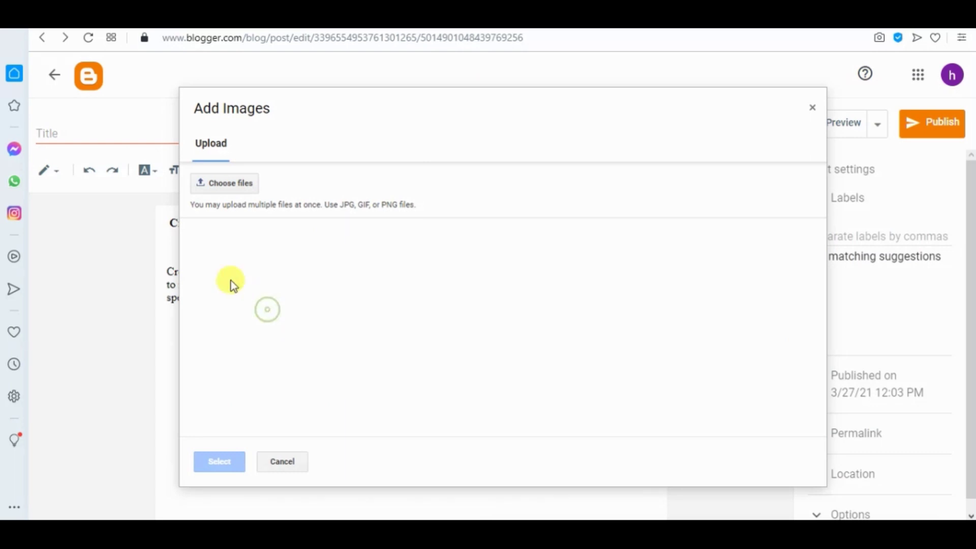
Upload the red CYC logo image "download" from the Desktop and insert it in the post.
{"action": "left_click", "coordinate": [219, 189]}
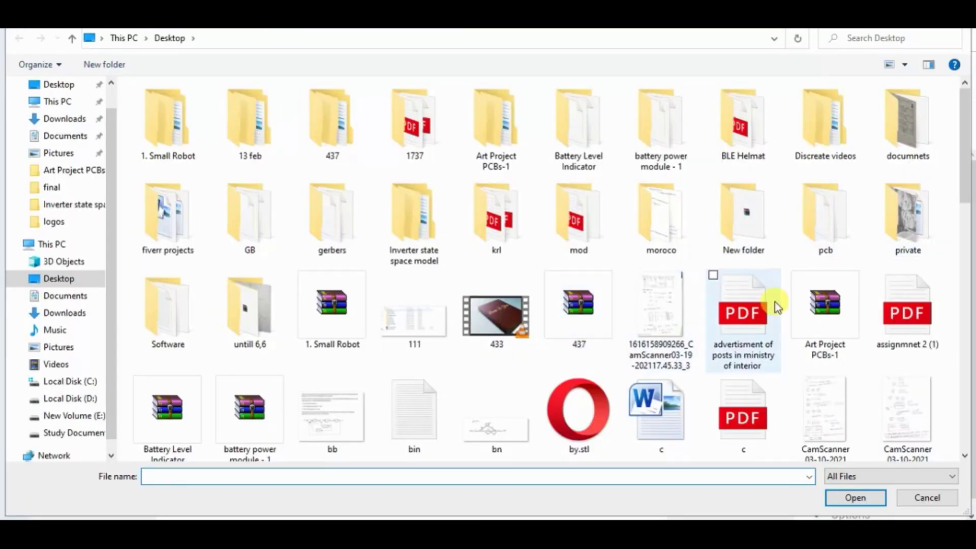
{"action": "left_click_drag", "start_coordinate": [969, 244], "coordinate": [965, 308]}
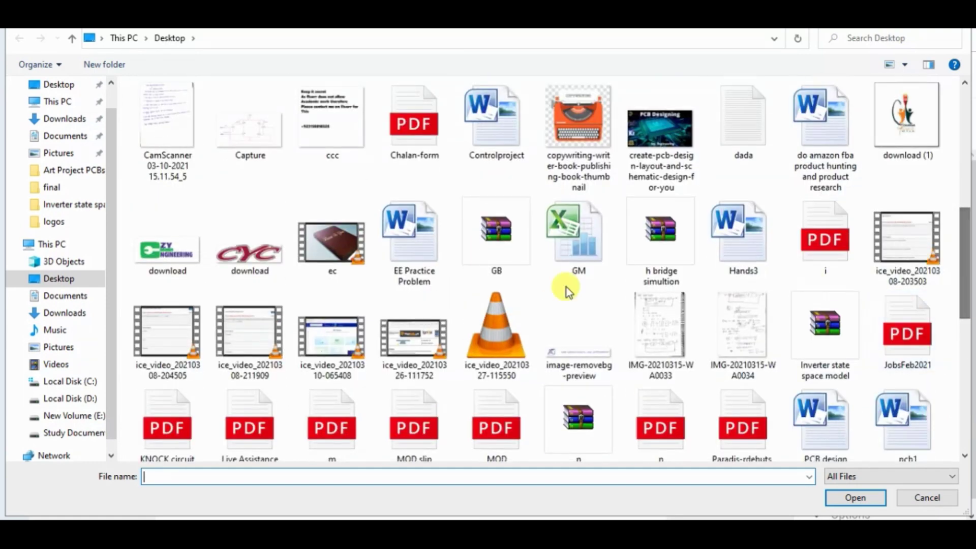
{"action": "double_click", "coordinate": [247, 253]}
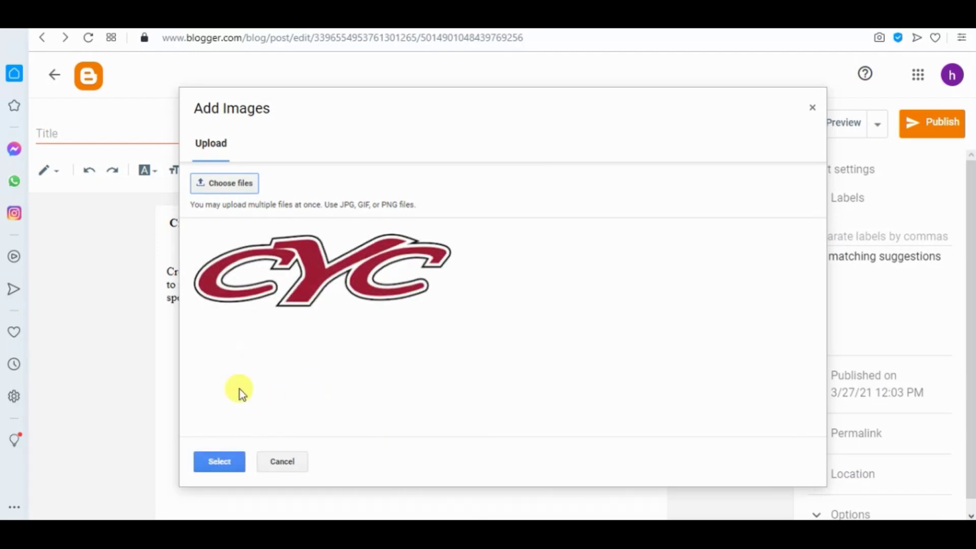
{"action": "left_click", "coordinate": [220, 462]}
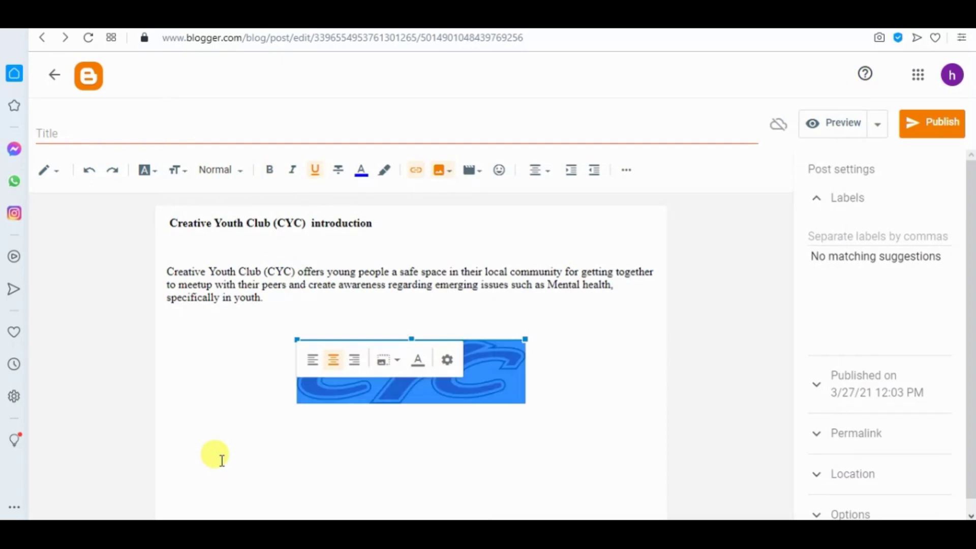
Move the CYC logo between the heading and the paragraph, and add an empty line below the logo.
{"action": "left_click", "coordinate": [651, 384]}
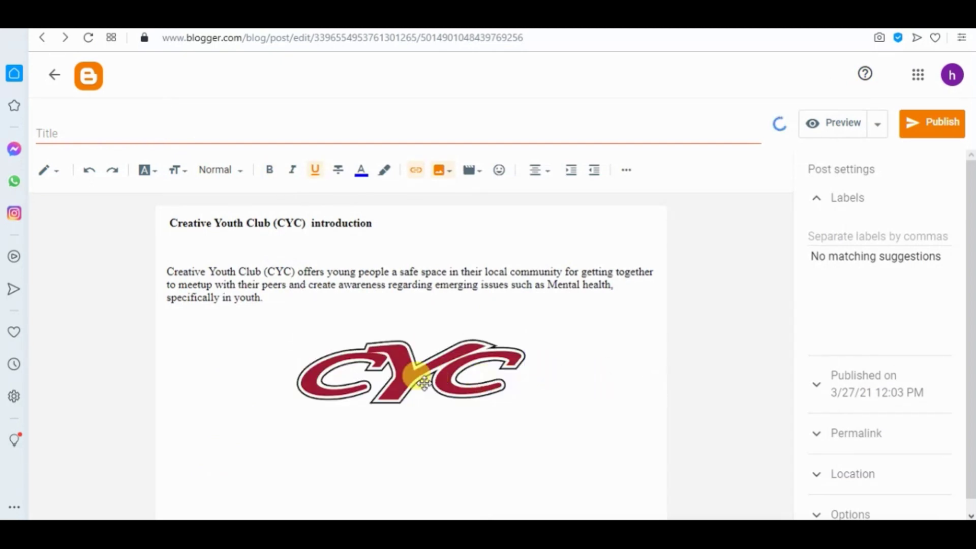
{"action": "left_click_drag", "start_coordinate": [410, 383], "coordinate": [432, 253]}
{"action": "left_click", "coordinate": [546, 302]}
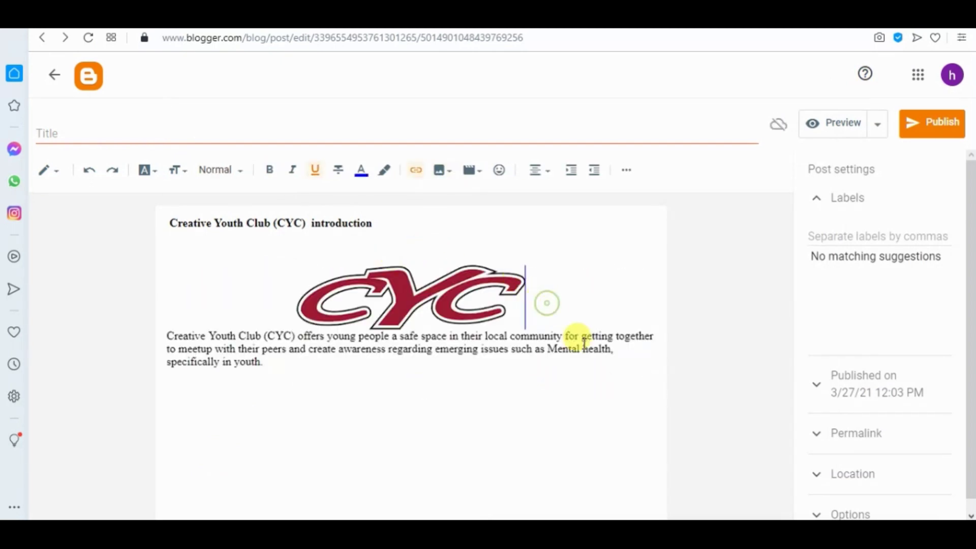
{"action": "key", "text": "Return"}
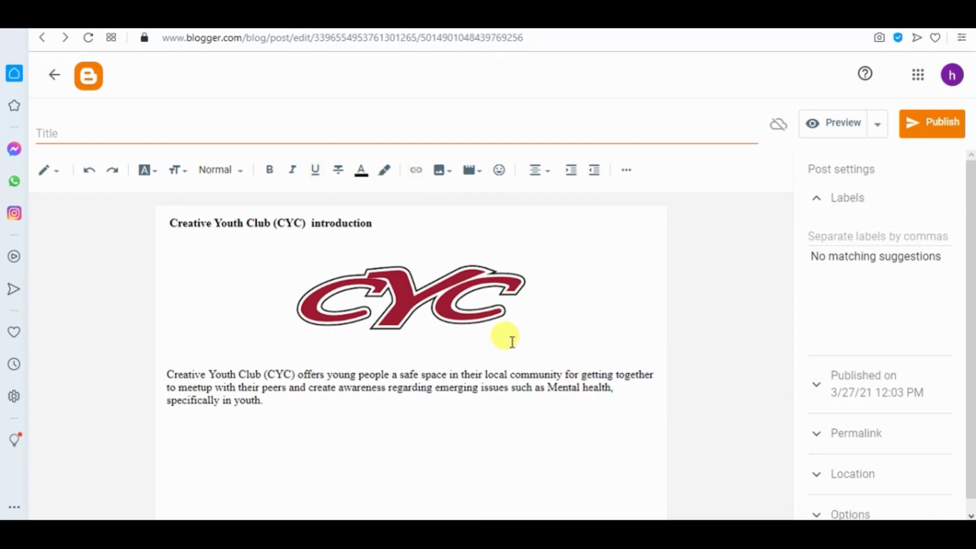
Upload the Creative Youth Club torch logo from the Desktop and insert it below the paragraph.
{"action": "left_click", "coordinate": [328, 437]}
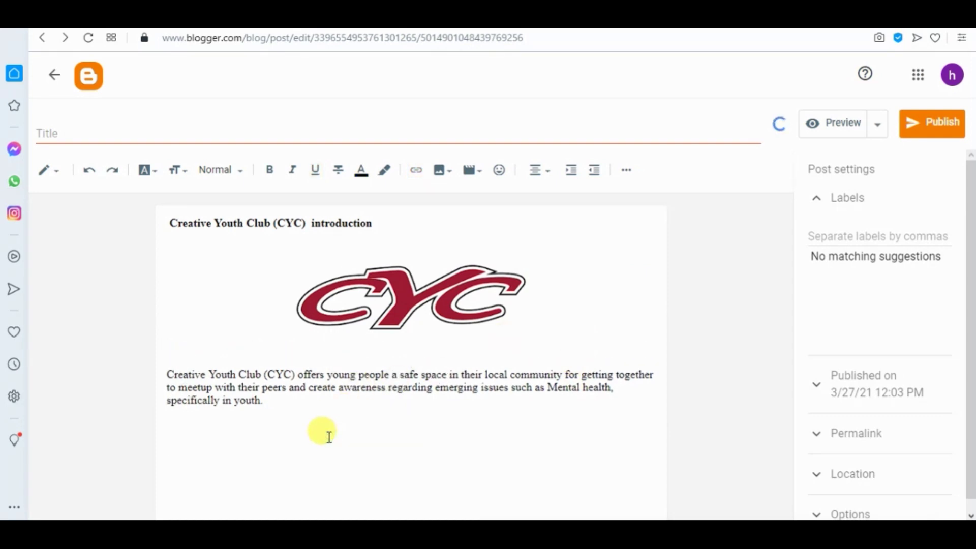
{"action": "left_click", "coordinate": [287, 472]}
{"action": "left_click", "coordinate": [452, 171]}
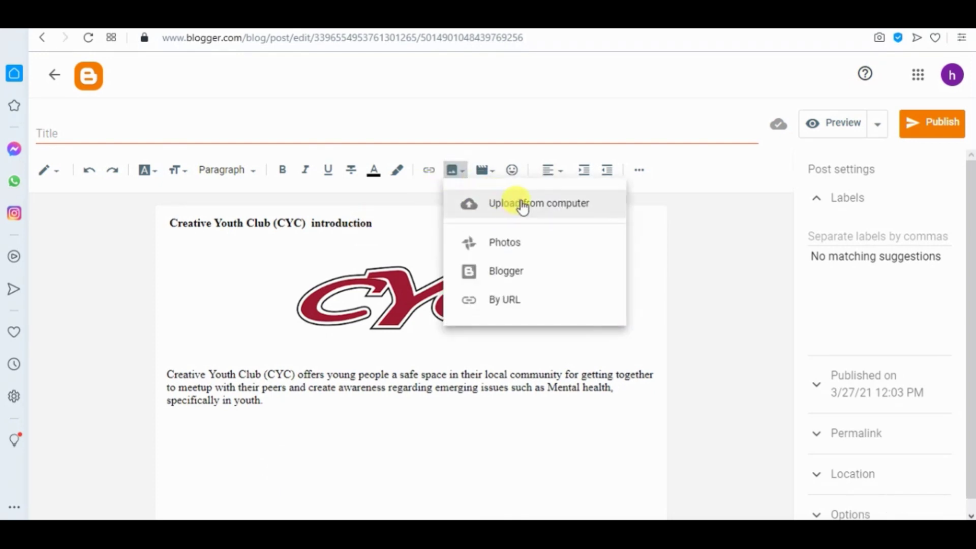
{"action": "left_click", "coordinate": [518, 203]}
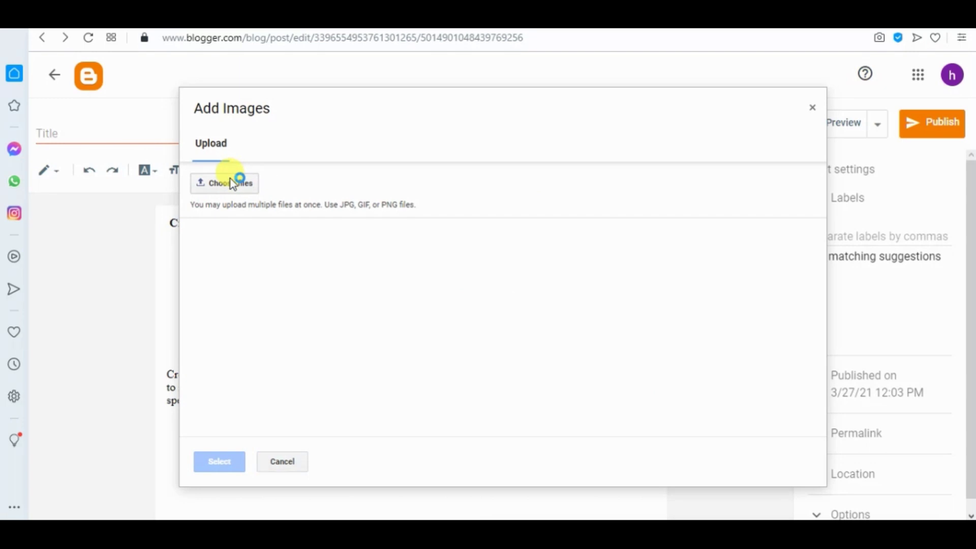
{"action": "left_click", "coordinate": [233, 183]}
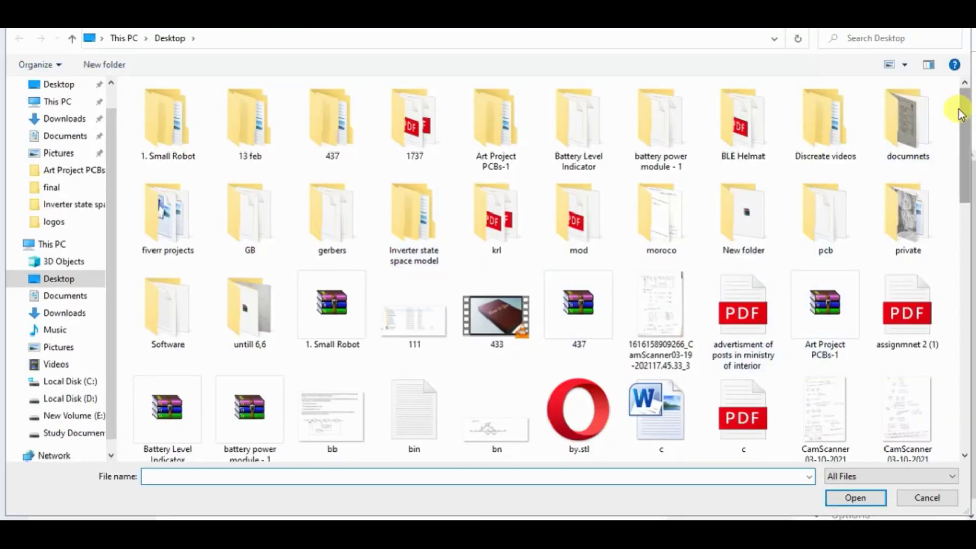
{"action": "left_click_drag", "start_coordinate": [966, 113], "coordinate": [962, 407]}
{"action": "left_click", "coordinate": [824, 321]}
{"action": "double_click", "coordinate": [823, 321]}
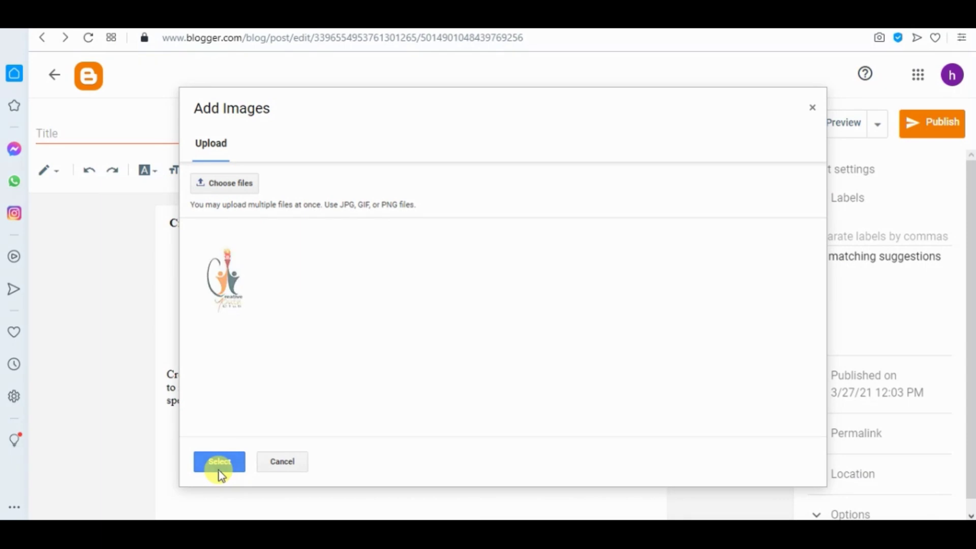
{"action": "left_click", "coordinate": [220, 463]}
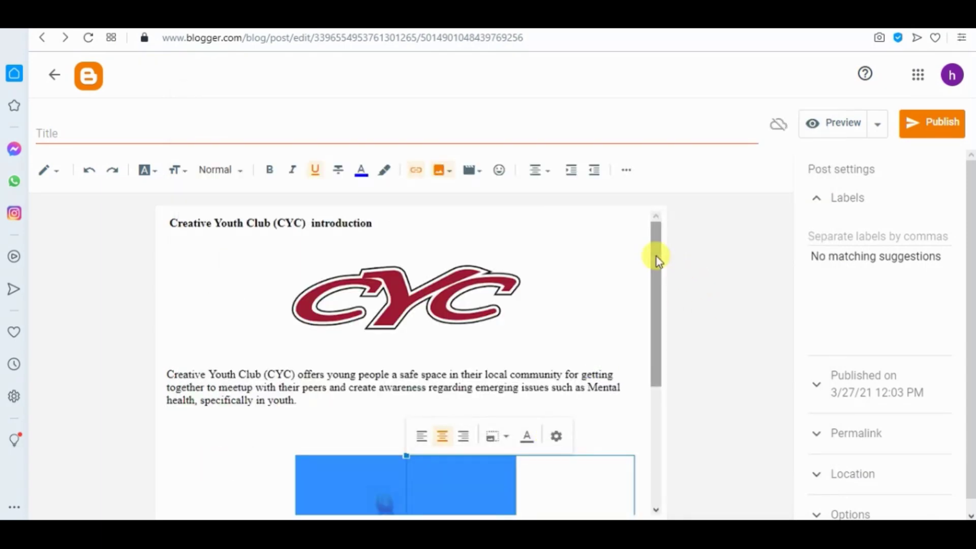
{"action": "left_click_drag", "start_coordinate": [656, 256], "coordinate": [656, 344]}
{"action": "left_click", "coordinate": [583, 340]}
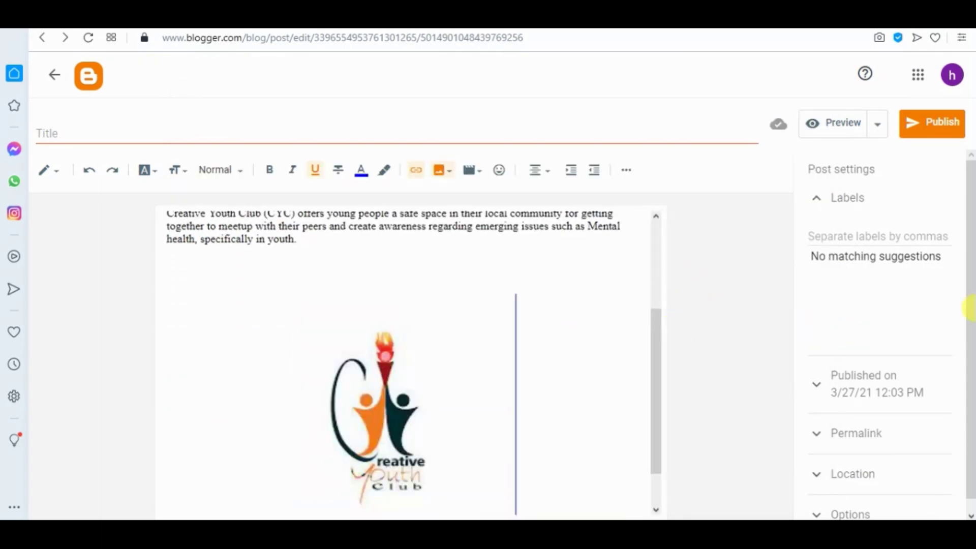
Publish the post to the blog and dismiss both notices above the posts list.
{"action": "left_click", "coordinate": [937, 118]}
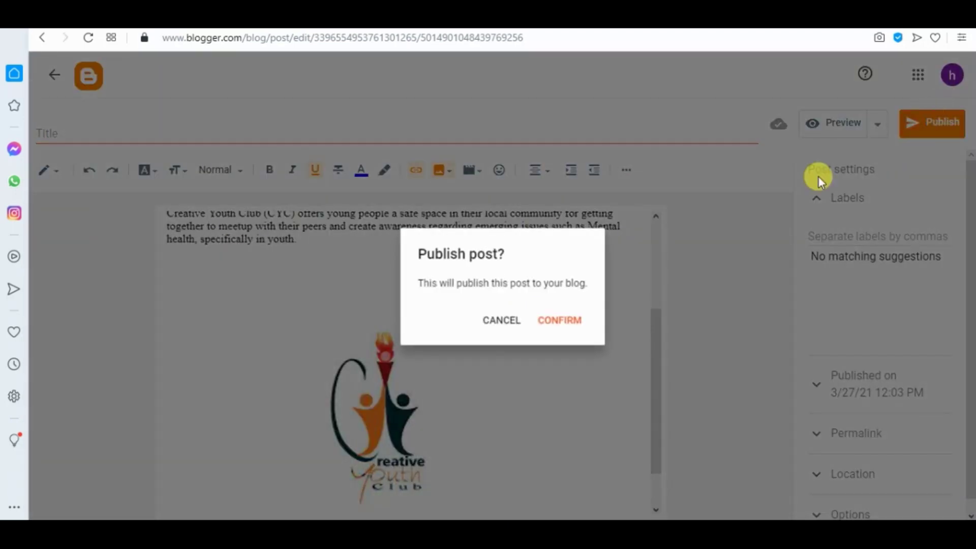
{"action": "left_click", "coordinate": [555, 324]}
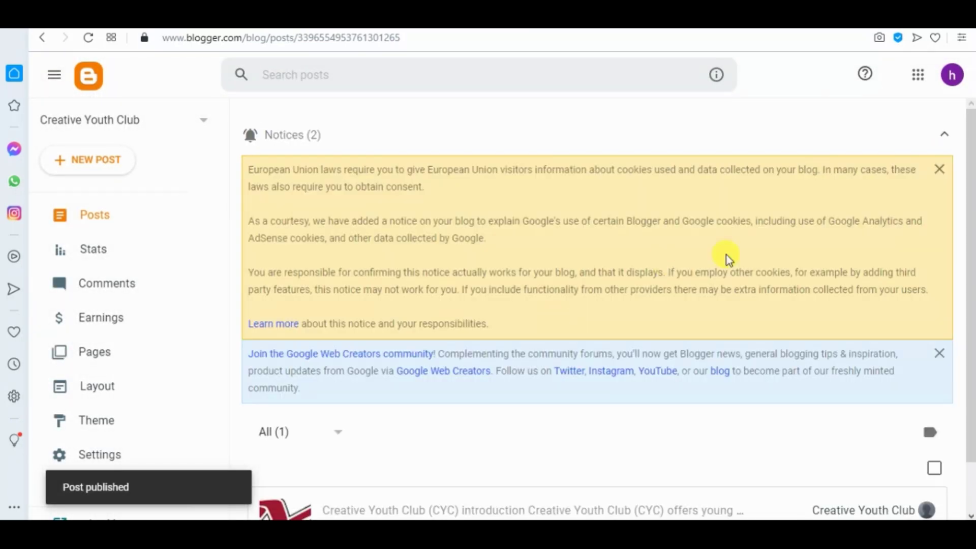
{"action": "left_click", "coordinate": [945, 173]}
{"action": "left_click_drag", "start_coordinate": [966, 135], "coordinate": [968, 152]}
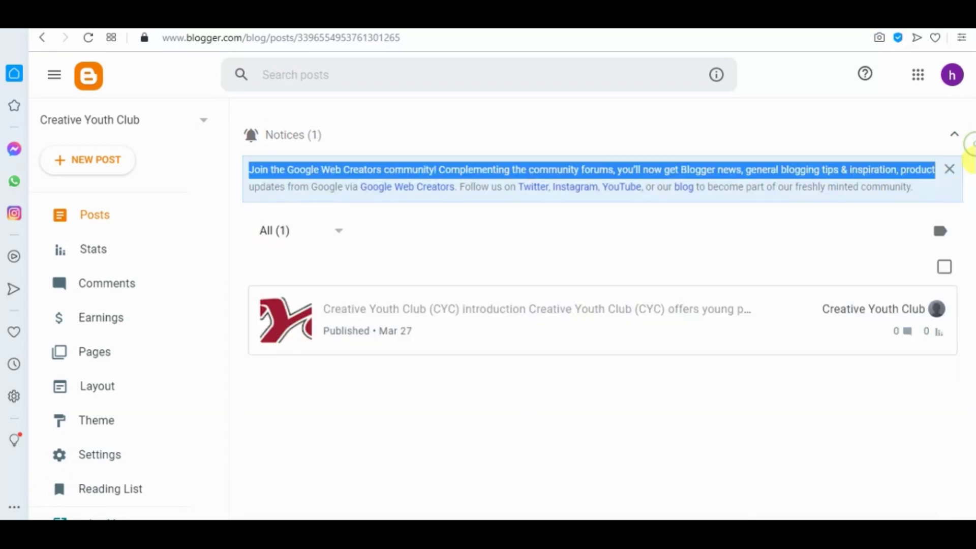
{"action": "left_click", "coordinate": [887, 234]}
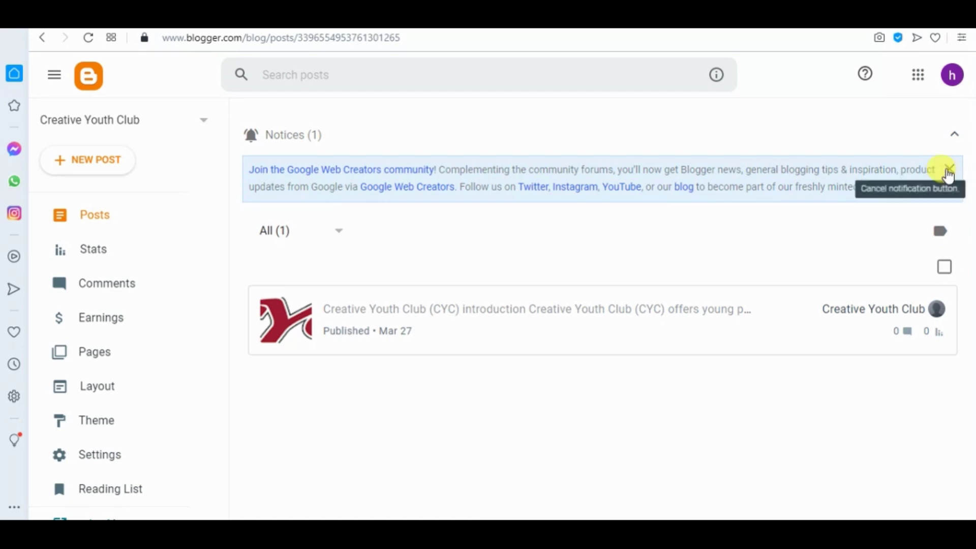
{"action": "left_click", "coordinate": [951, 172]}
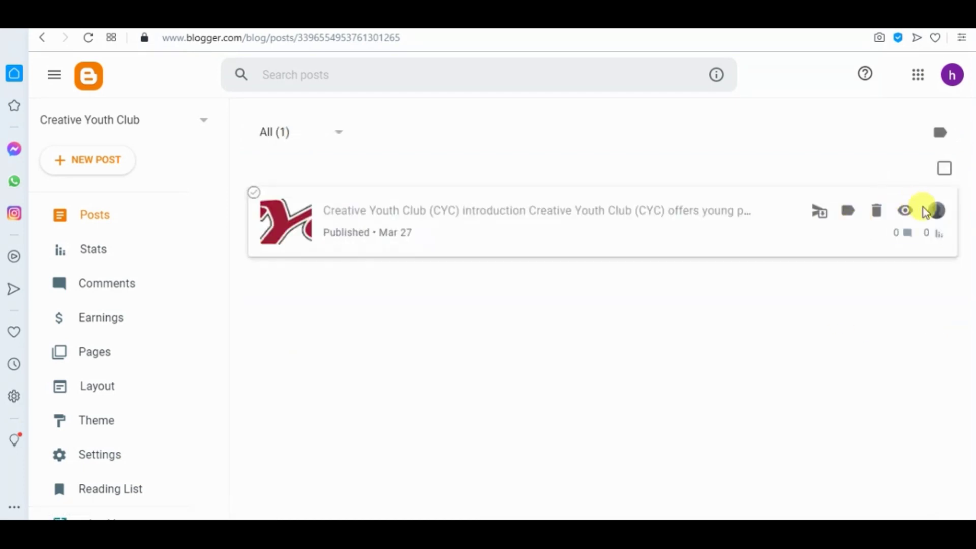
View the published post on the blog and capture a screenshot from the address bar down to the torch logo.
{"action": "left_click", "coordinate": [910, 222]}
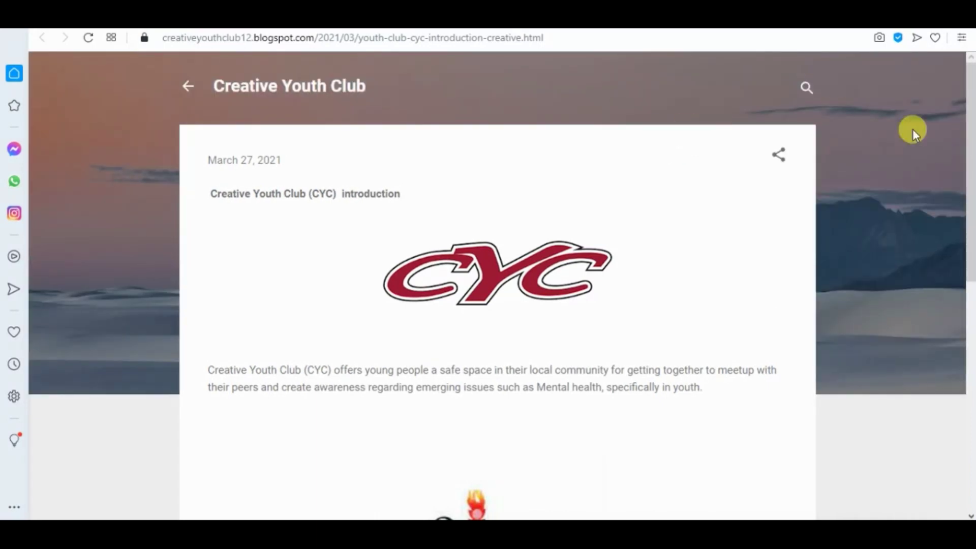
{"action": "scroll", "coordinate": [972, 109], "scroll_direction": "down", "scroll_amount": 1}
{"action": "scroll", "coordinate": [972, 109], "scroll_direction": "up", "scroll_amount": 1}
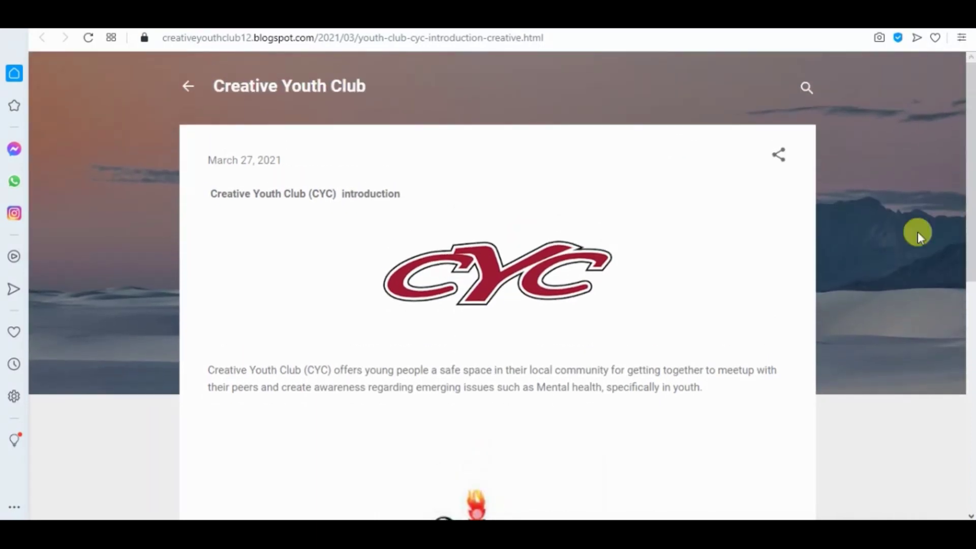
{"action": "left_click_drag", "start_coordinate": [970, 211], "coordinate": [970, 272]}
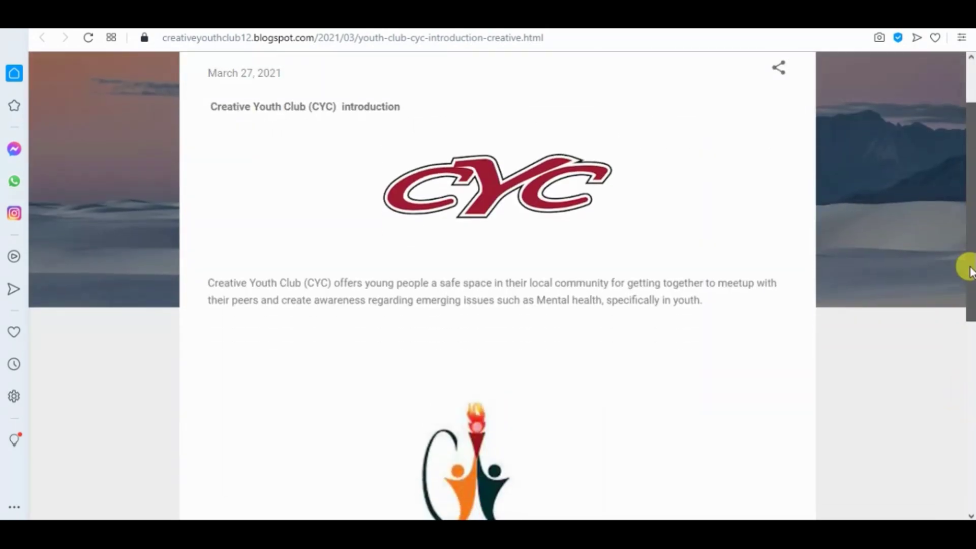
{"action": "scroll", "coordinate": [970, 272], "scroll_direction": "down", "scroll_amount": 1}
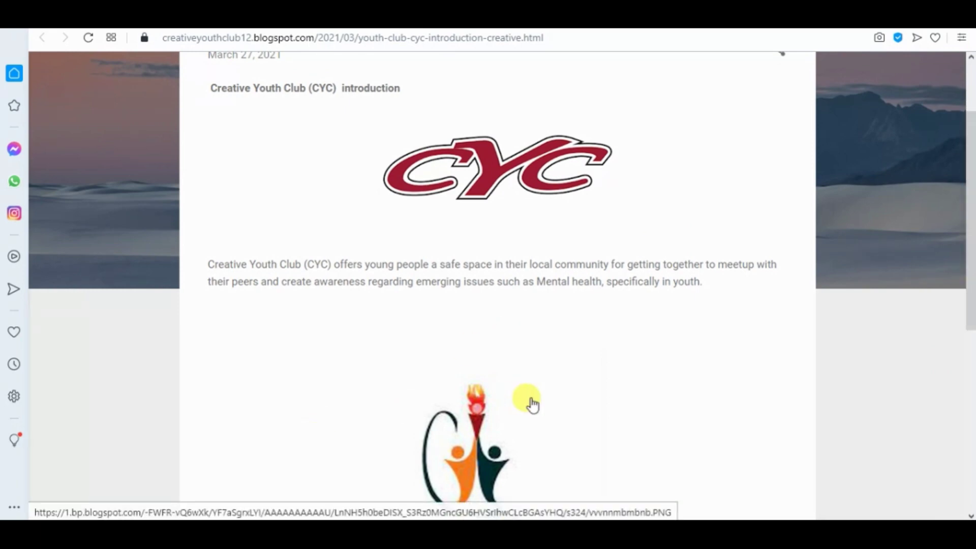
{"action": "key", "text": "ctrl+shift+5"}
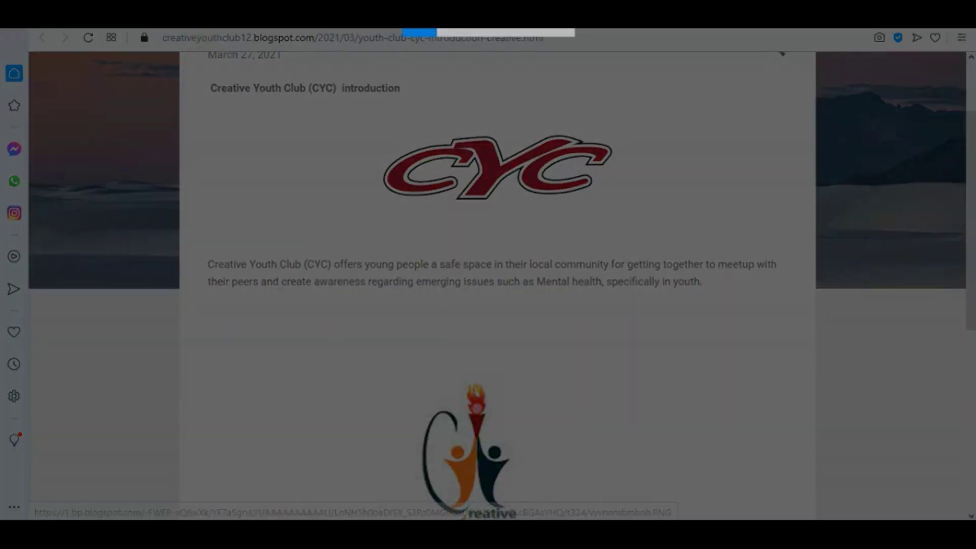
{"action": "left_click_drag", "start_coordinate": [138, 34], "coordinate": [923, 520]}
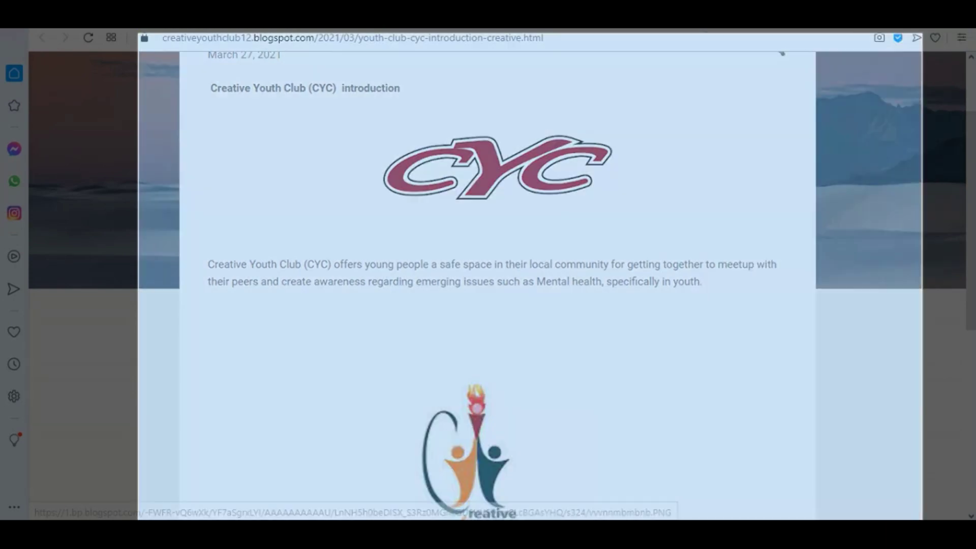
Paste the post screenshot below the "Create a minimum of 1 blog Post" line in Word and return to the exercise PDF.
{"action": "key", "text": "alt+Tab"}
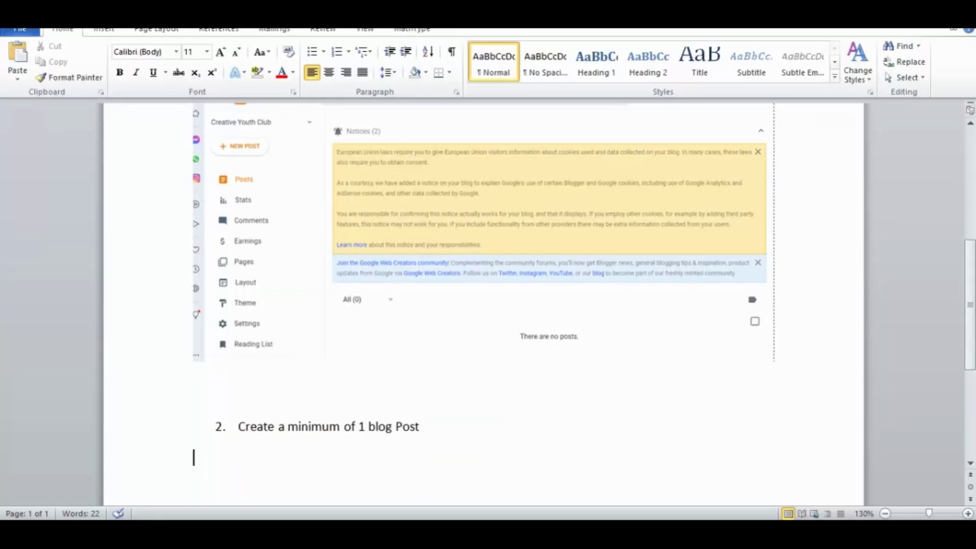
{"action": "key", "text": "ctrl+v"}
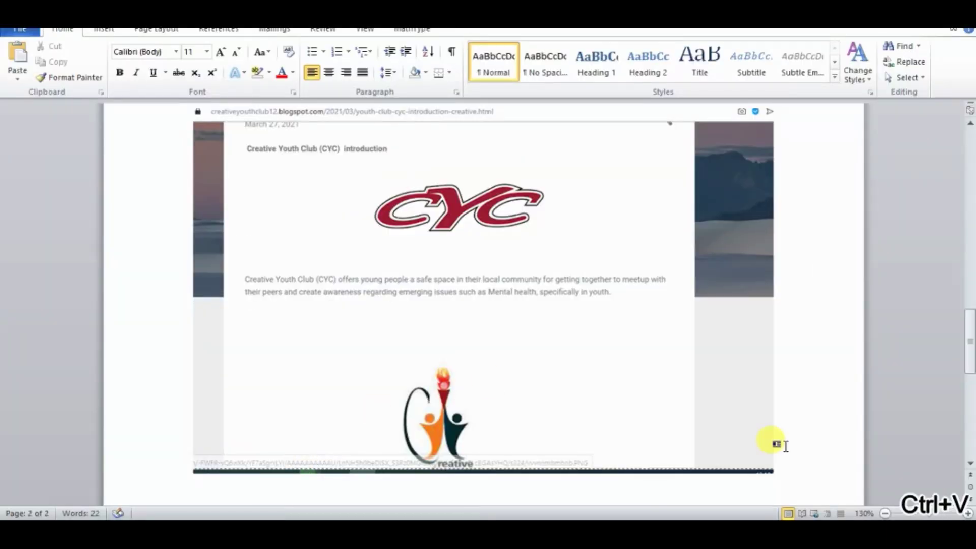
{"action": "scroll", "coordinate": [911, 389], "scroll_direction": "down", "scroll_amount": 2}
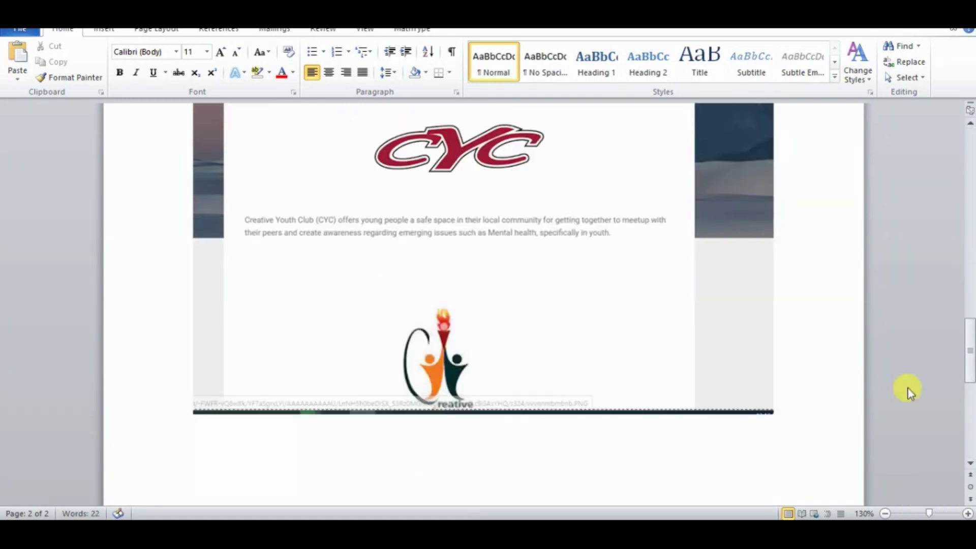
{"action": "key", "text": "alt+Tab"}
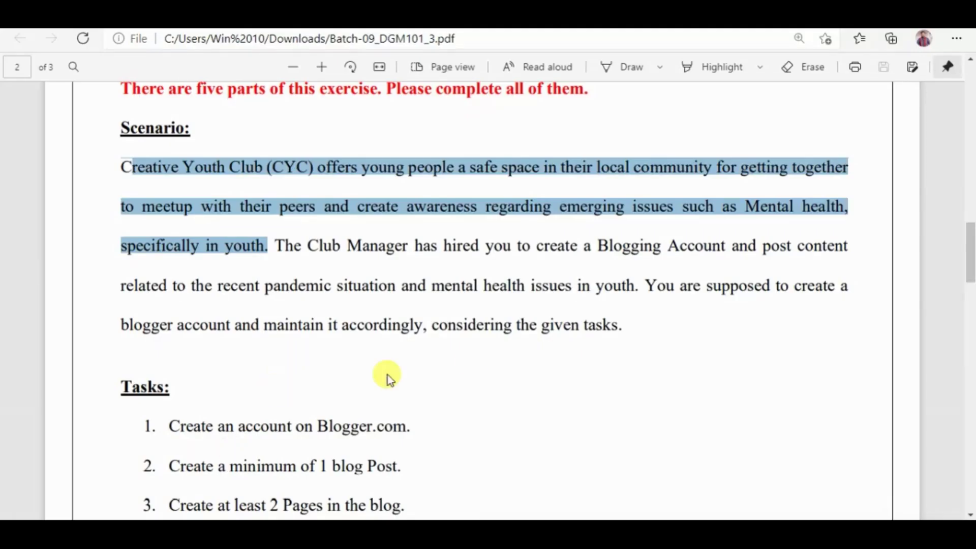
Copy task 3, "Create at least 2 Pages in the blog.", from the exercise PDF into Word below the post screenshot as a numbered line.
{"action": "left_click", "coordinate": [472, 360]}
{"action": "scroll", "coordinate": [970, 237], "scroll_direction": "down", "scroll_amount": 3}
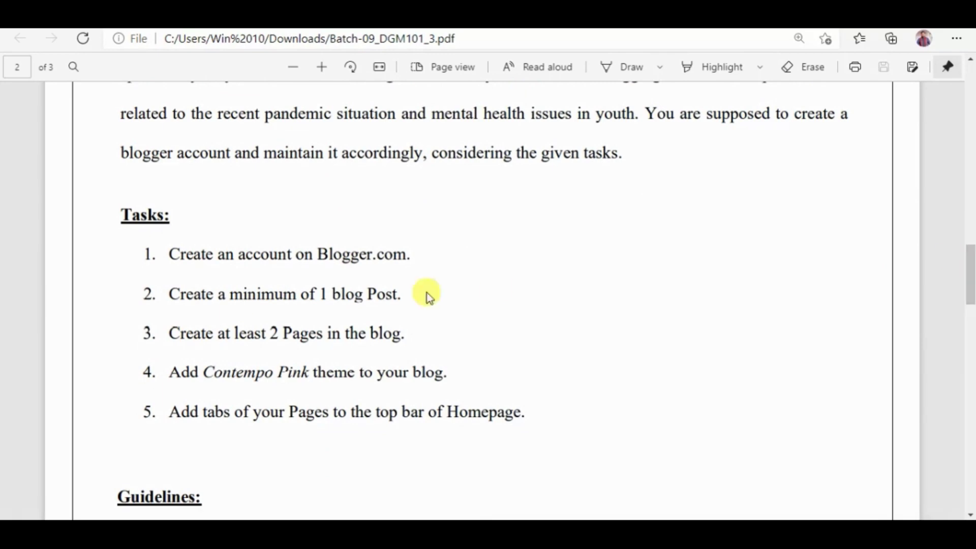
{"action": "left_click_drag", "start_coordinate": [135, 335], "coordinate": [406, 334]}
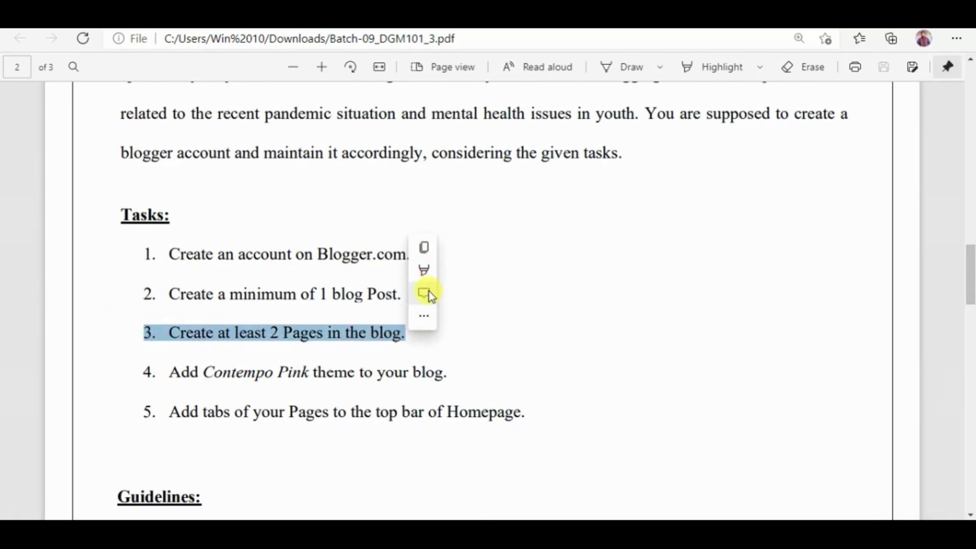
{"action": "left_click", "coordinate": [446, 247]}
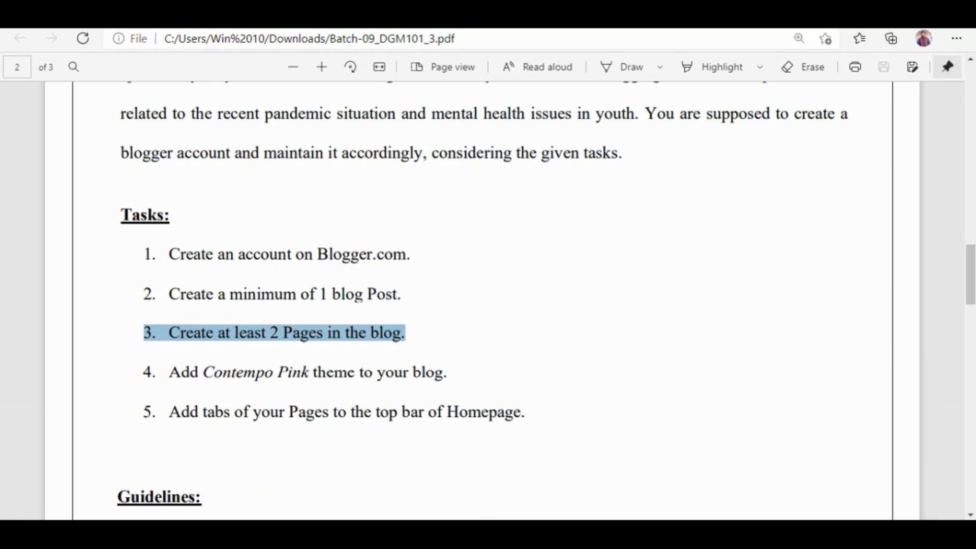
{"action": "key", "text": "alt+Tab"}
{"action": "key", "text": "ctrl+v"}
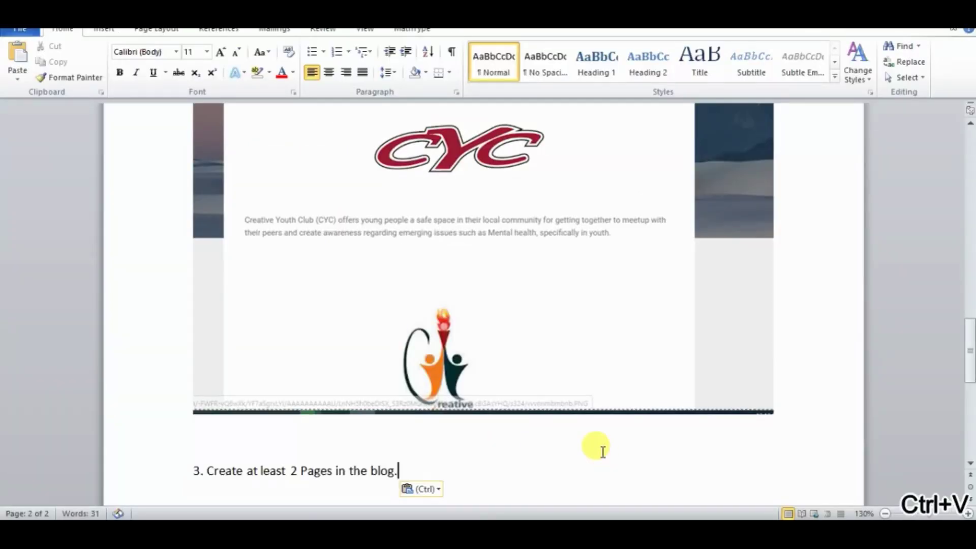
{"action": "key", "text": "Return"}
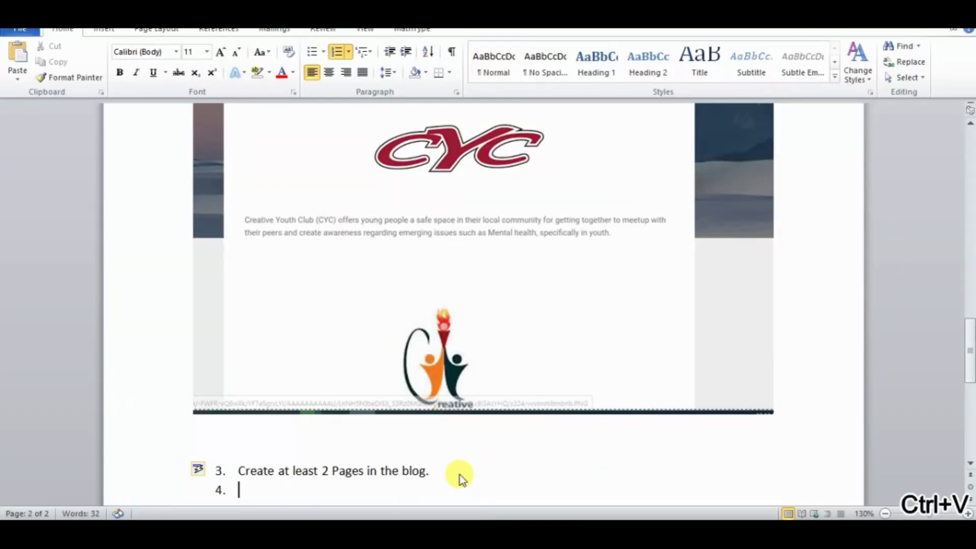
{"action": "key", "text": "BackSpace"}
{"action": "key", "text": "BackSpace"}
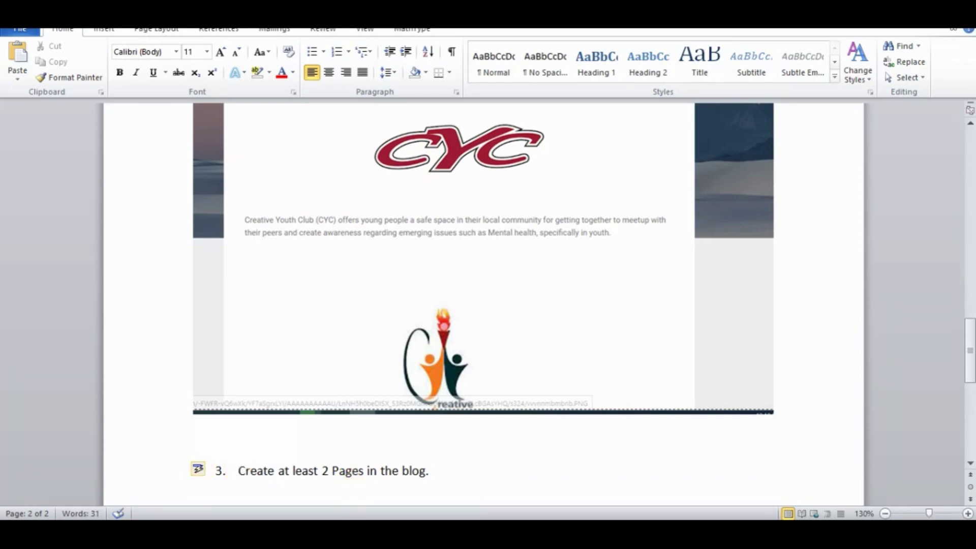
Switch to Blogger, close the published post view and start a new blank page for the Creative Youth Club blog.
{"action": "key", "text": "alt+Tab"}
{"action": "key", "text": "ctrl+w"}
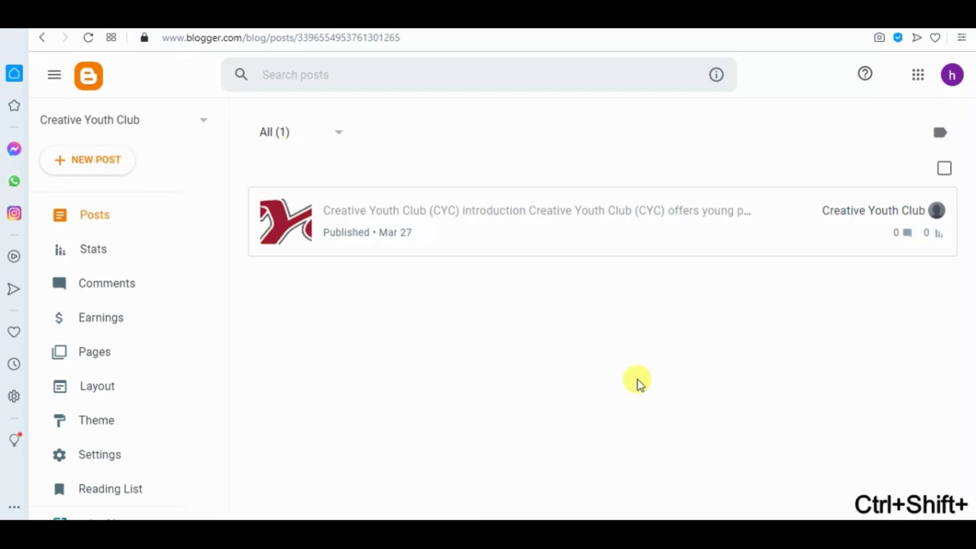
{"action": "left_click", "coordinate": [316, 229]}
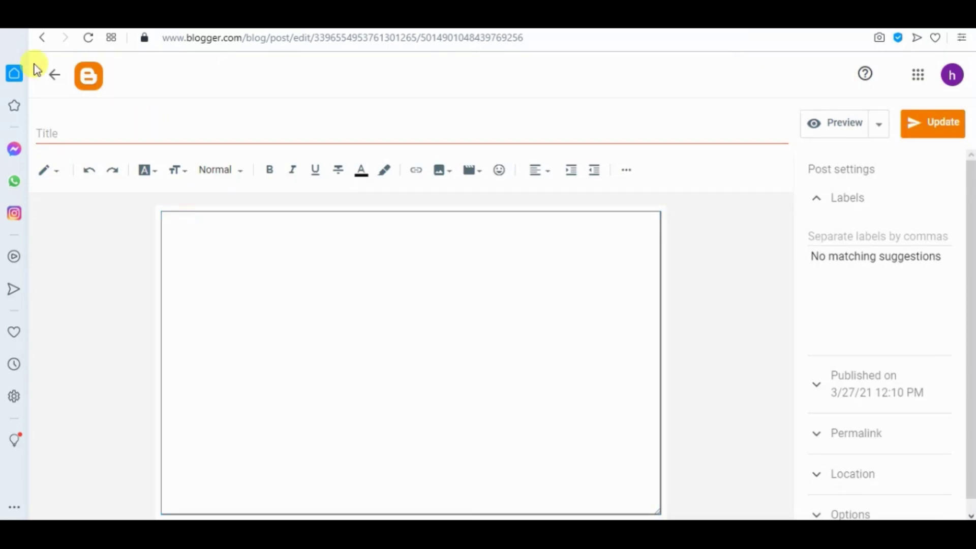
{"action": "left_click", "coordinate": [53, 84]}
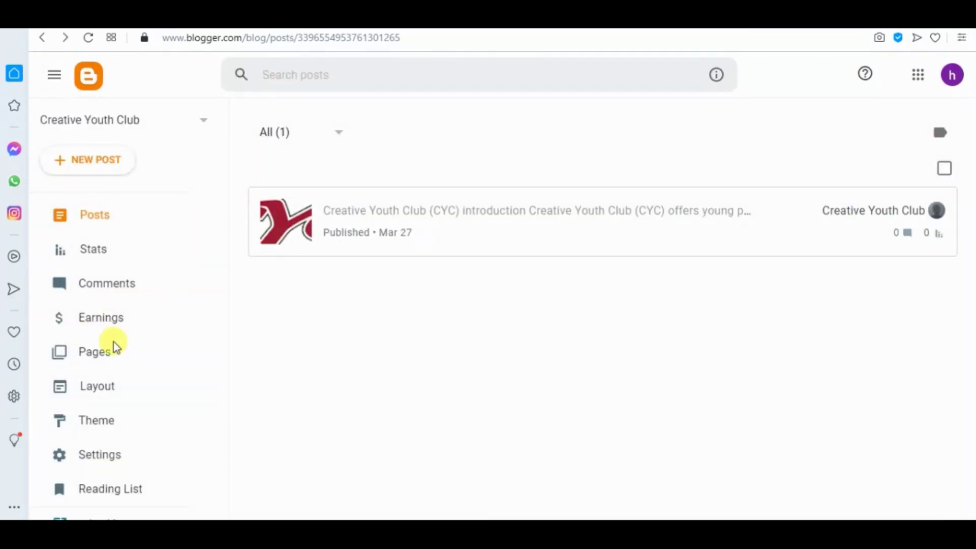
{"action": "left_click", "coordinate": [102, 352]}
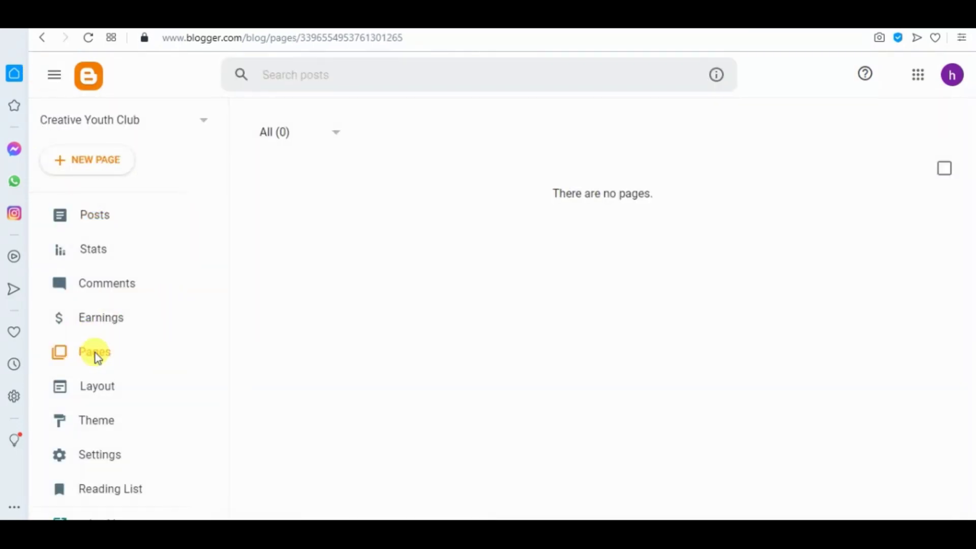
{"action": "left_click", "coordinate": [120, 153]}
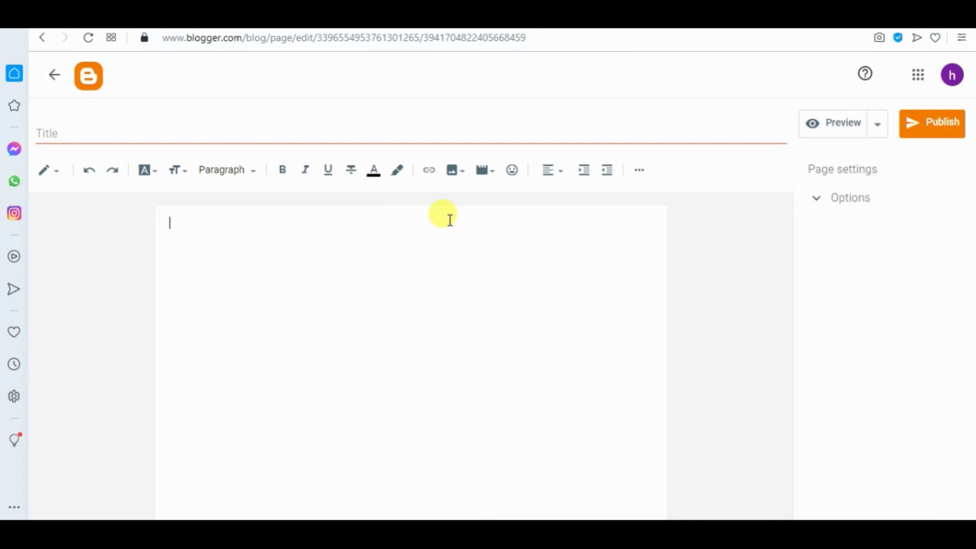
Copy "Creative Youth Club (CYC)" from the Scenario paragraph of the exercise PDF and paste it into the new page's body.
{"action": "left_click", "coordinate": [238, 536]}
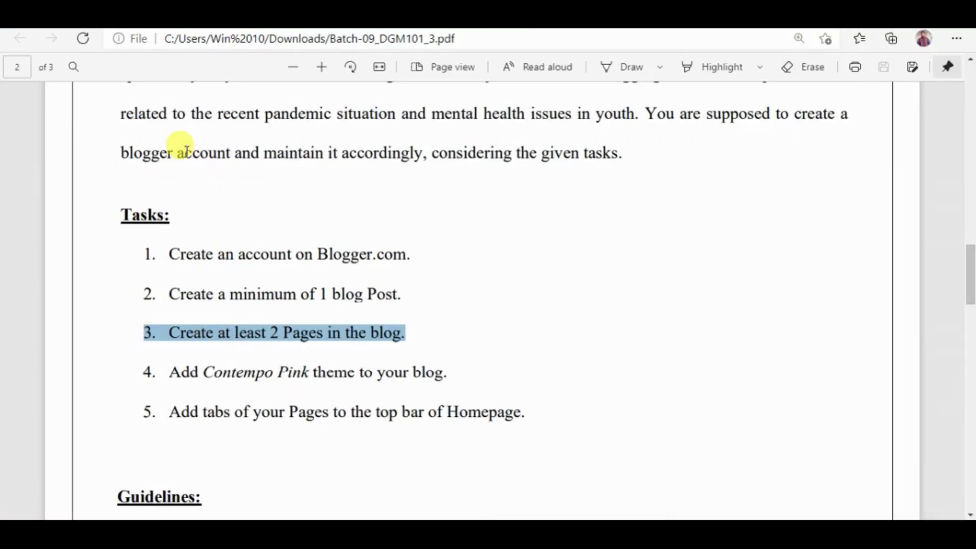
{"action": "left_click_drag", "start_coordinate": [970, 283], "coordinate": [970, 266]}
{"action": "left_click", "coordinate": [559, 240]}
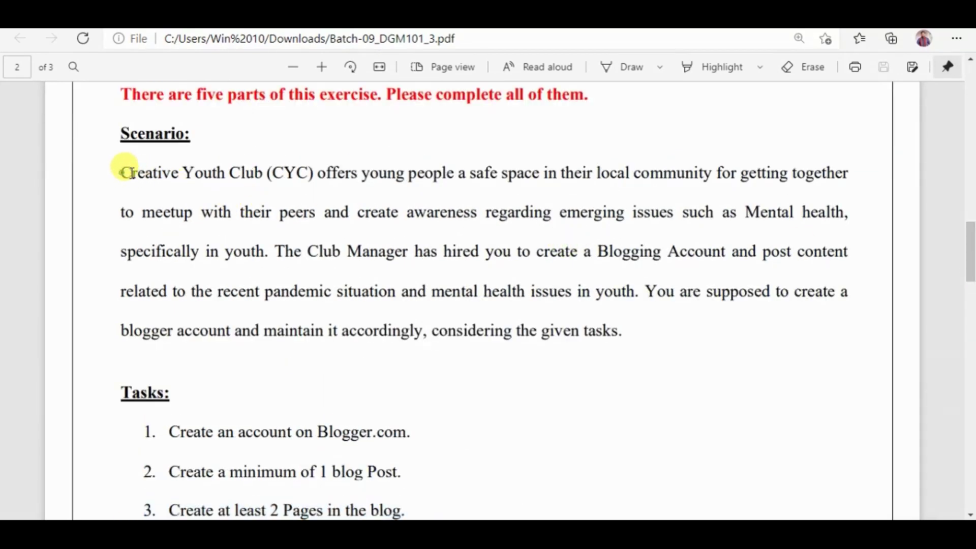
{"action": "left_click_drag", "start_coordinate": [124, 173], "coordinate": [311, 173]}
{"action": "key", "text": "ctrl+c"}
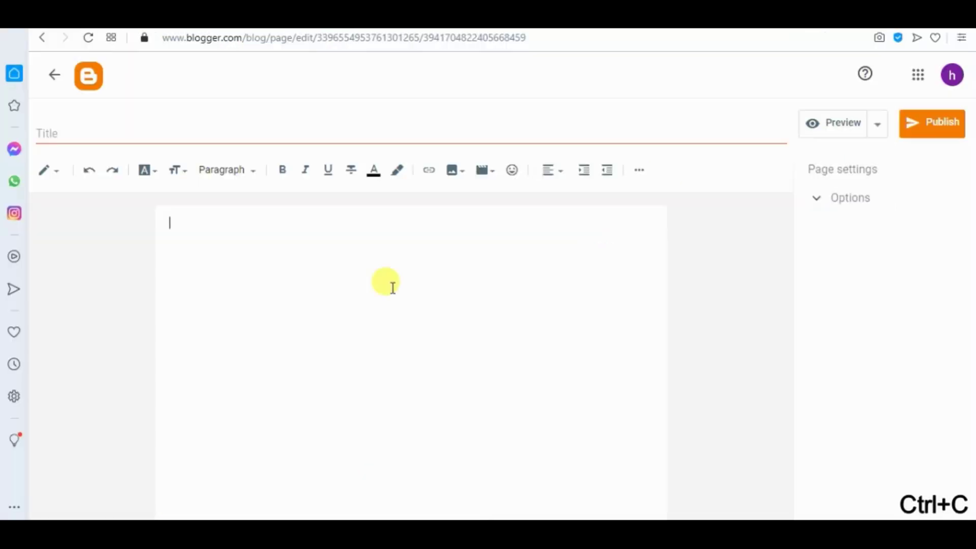
{"action": "key", "text": "ctrl+v"}
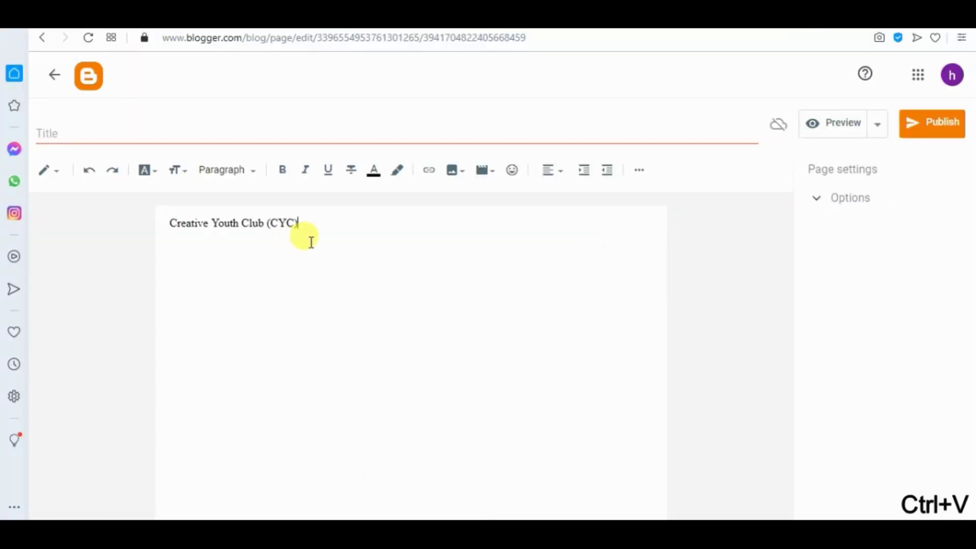
Copy the pasted club name and format it in bold Georgia.
{"action": "left_click_drag", "start_coordinate": [311, 242], "coordinate": [144, 234]}
{"action": "key", "text": "ctrl+c"}
{"action": "left_click", "coordinate": [144, 173]}
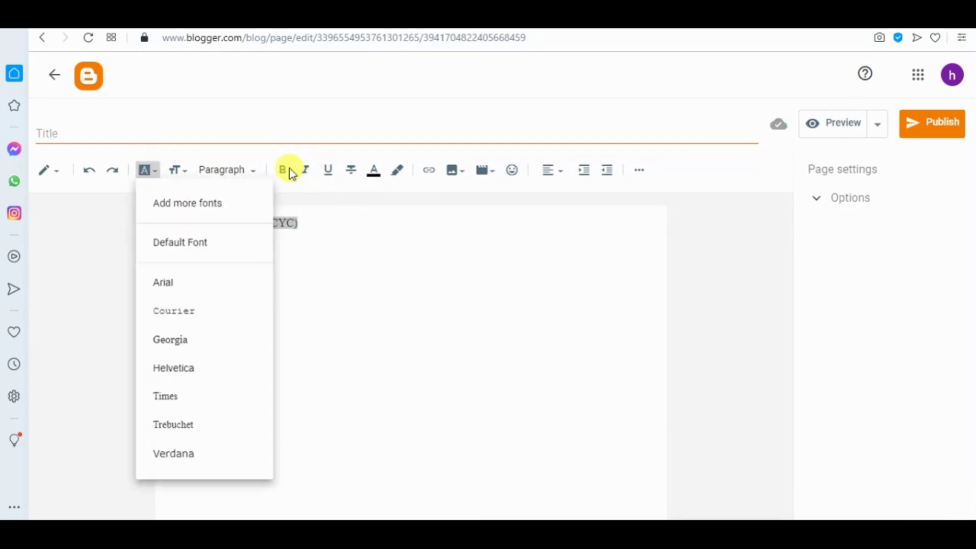
{"action": "left_click", "coordinate": [182, 346]}
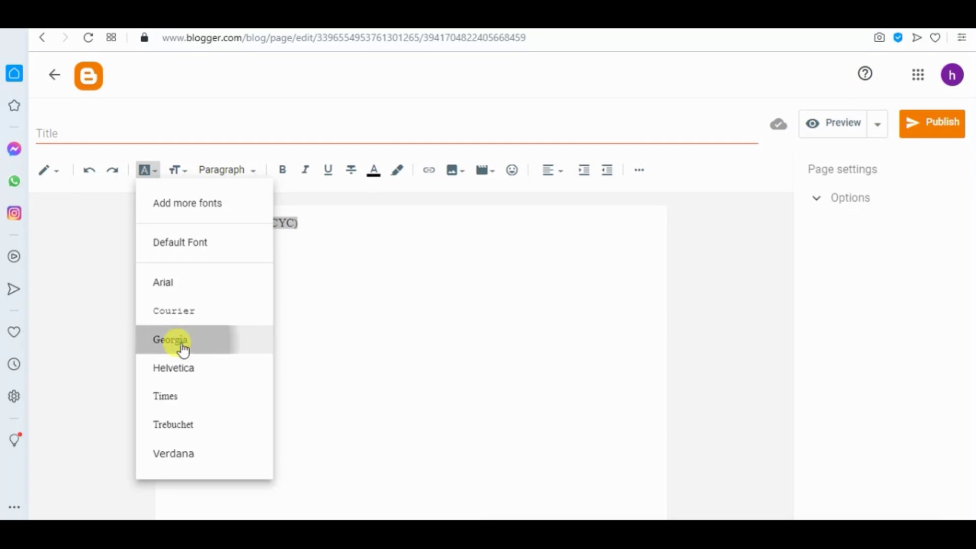
{"action": "left_click", "coordinate": [282, 171]}
{"action": "left_click", "coordinate": [375, 240]}
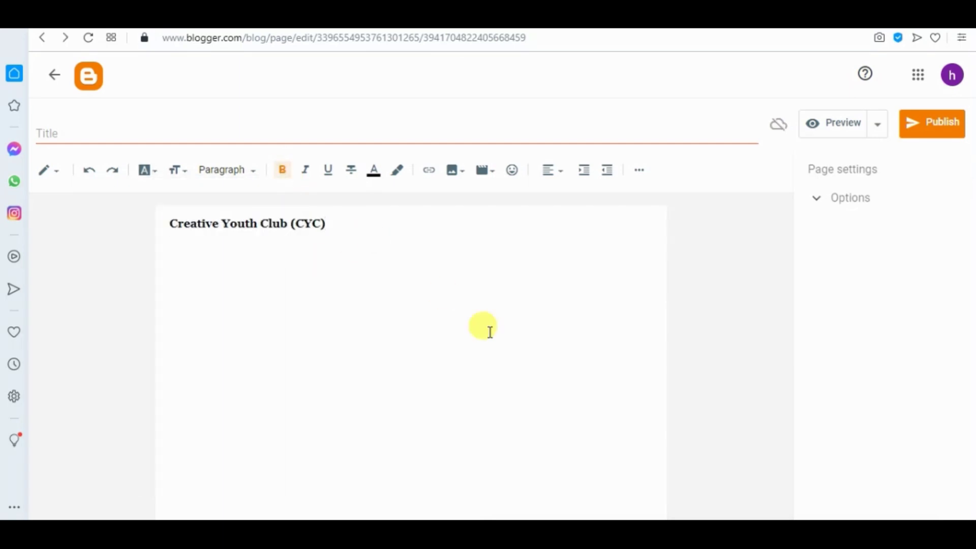
Add an "Address" heading and the club's city, province and country below the club name, capitalizing the three place names with spelling suggestions.
{"action": "key", "text": "Return"}
{"action": "type", "text": "aDRE"}
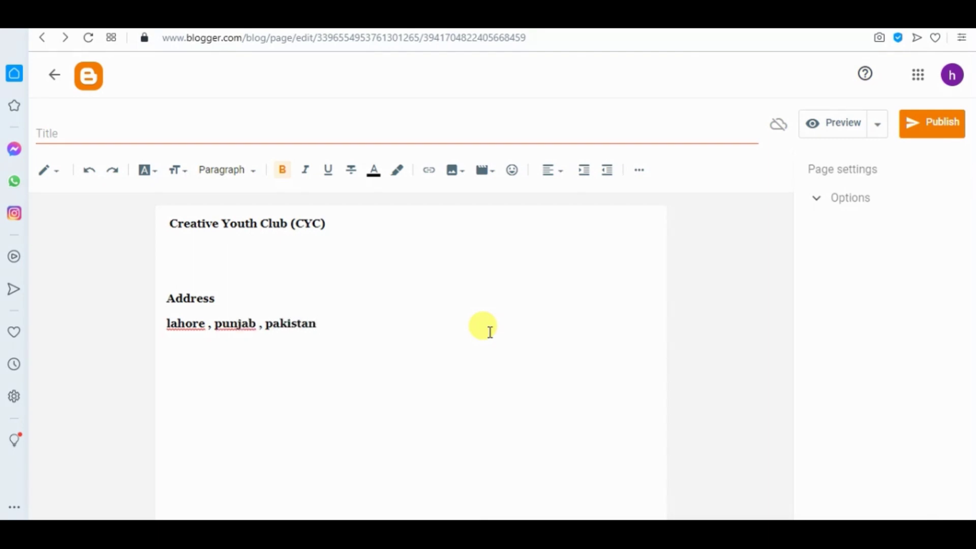
{"action": "right_click", "coordinate": [233, 322]}
{"action": "left_click", "coordinate": [272, 134]}
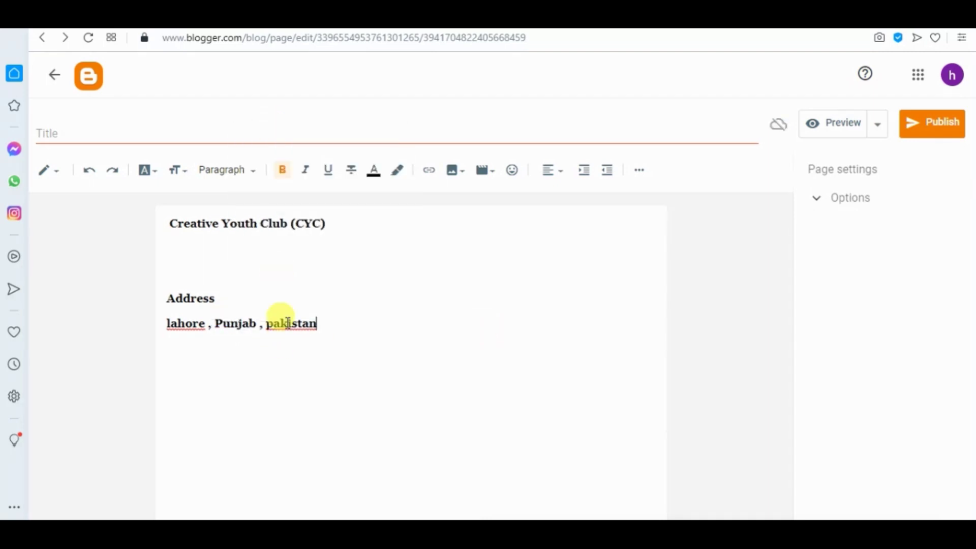
{"action": "right_click", "coordinate": [288, 323]}
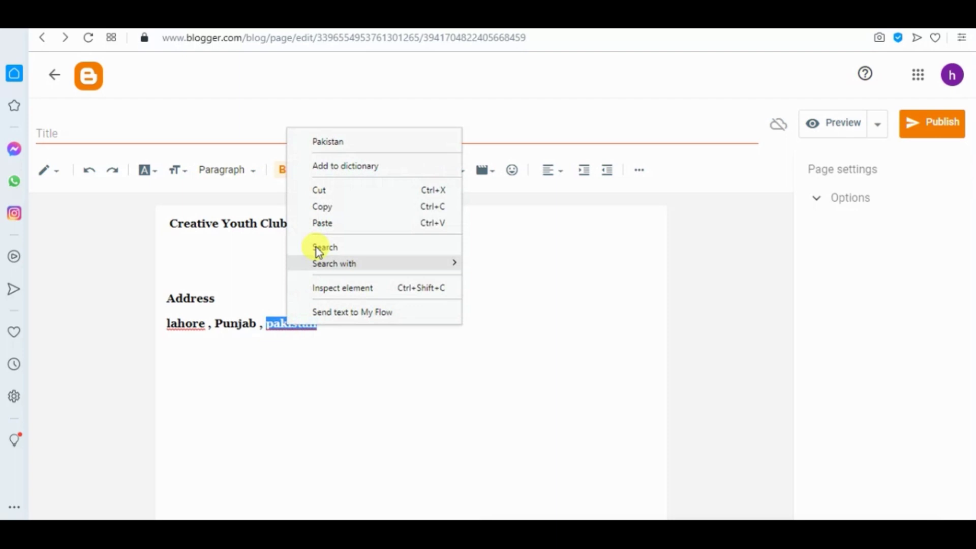
{"action": "left_click", "coordinate": [334, 142]}
{"action": "right_click", "coordinate": [176, 326]}
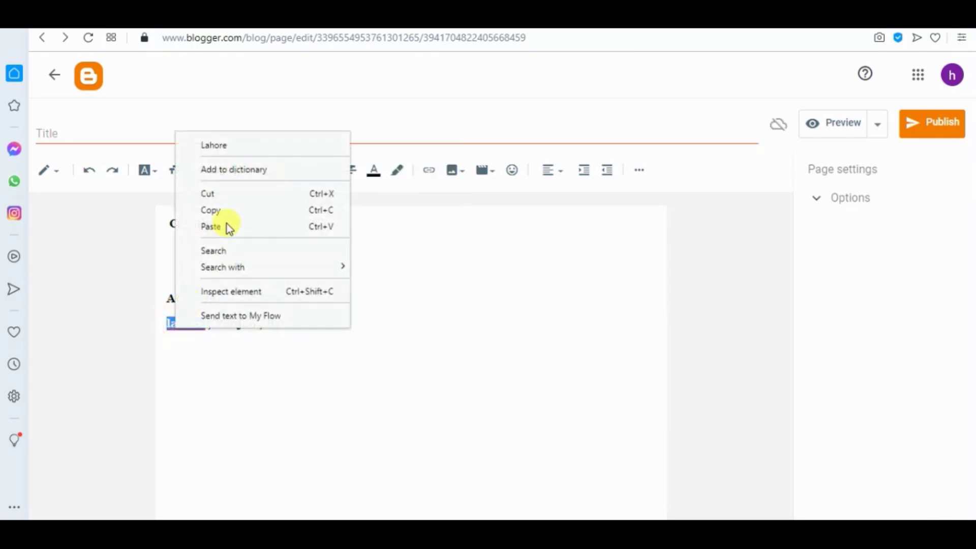
{"action": "left_click", "coordinate": [228, 143]}
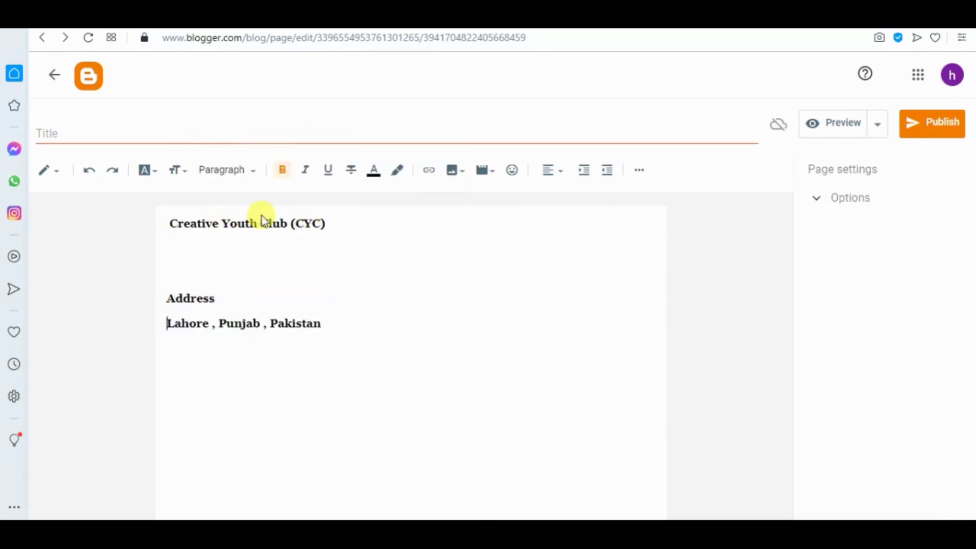
Upload the red CYC logo "download" from the Desktop and insert it below the address line.
{"action": "left_click", "coordinate": [360, 348]}
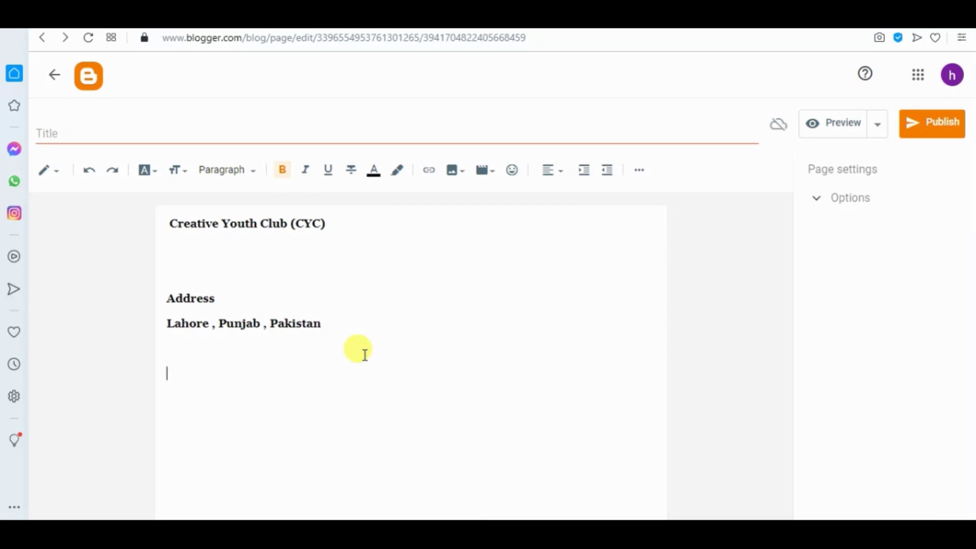
{"action": "left_click", "coordinate": [452, 171]}
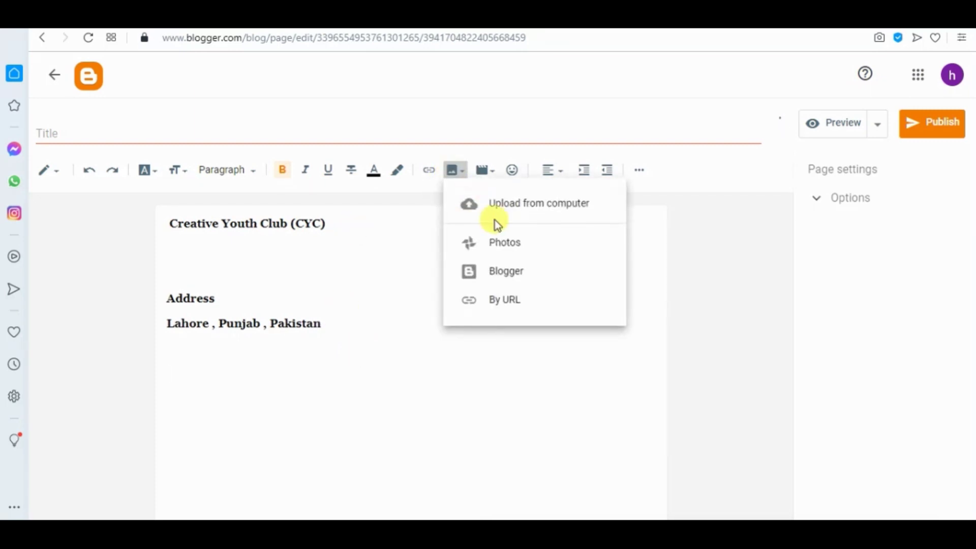
{"action": "left_click", "coordinate": [503, 218]}
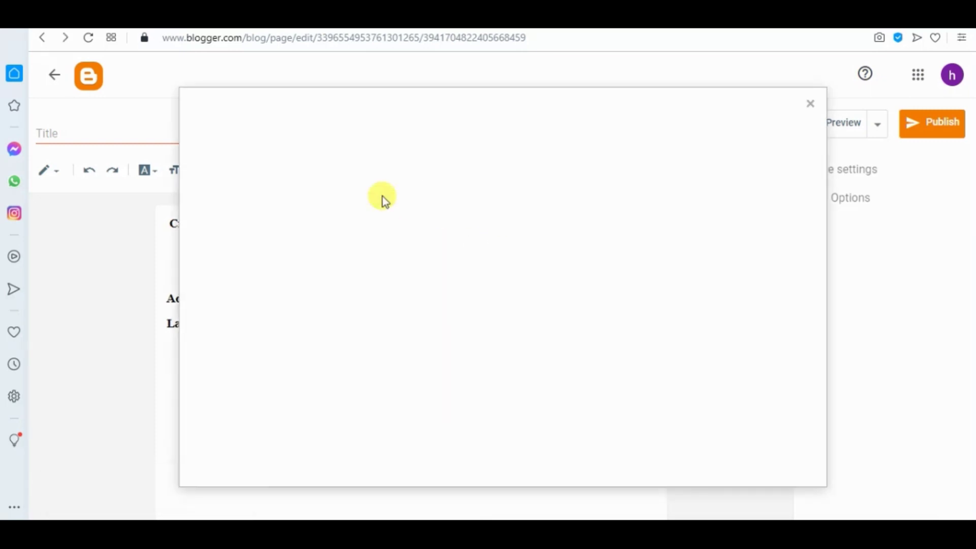
{"action": "left_click", "coordinate": [225, 187]}
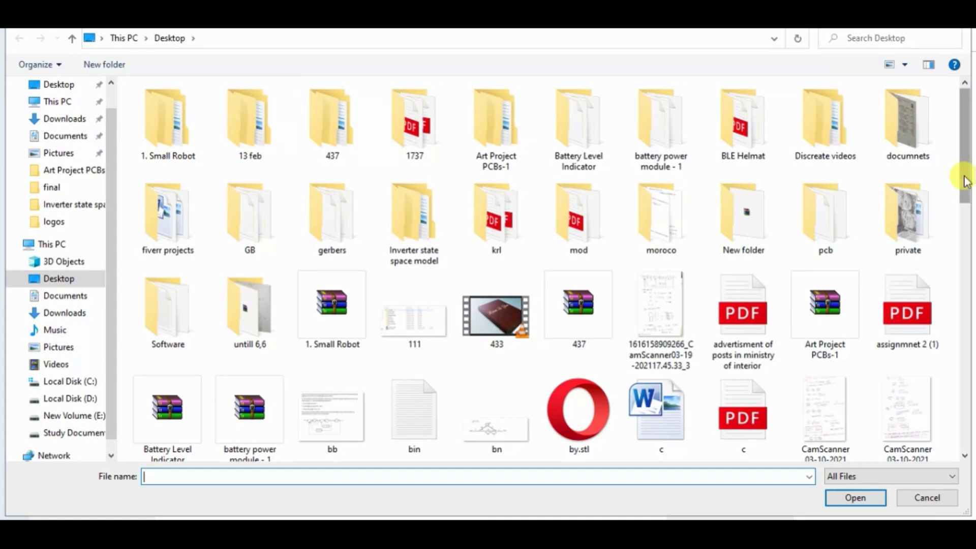
{"action": "left_click_drag", "start_coordinate": [963, 181], "coordinate": [961, 273]}
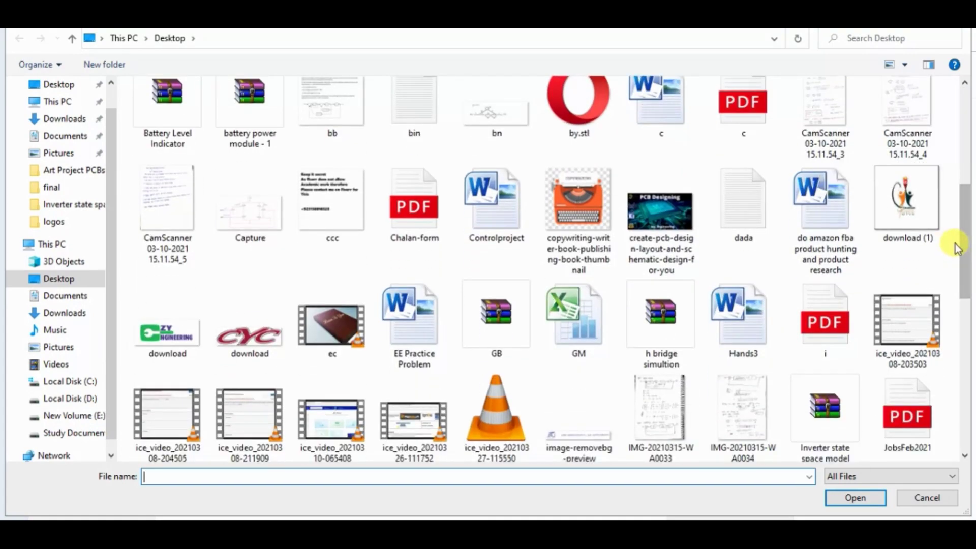
{"action": "double_click", "coordinate": [272, 324]}
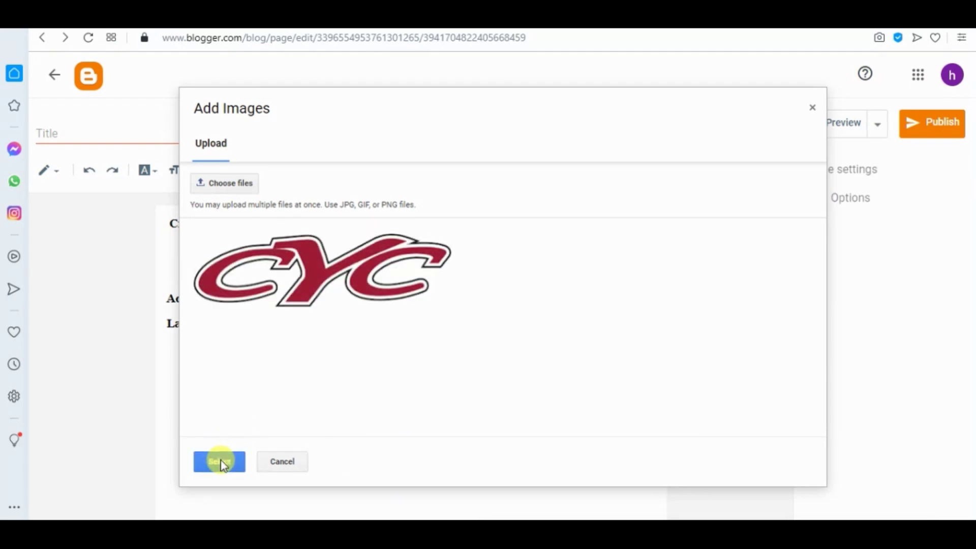
{"action": "left_click", "coordinate": [221, 461]}
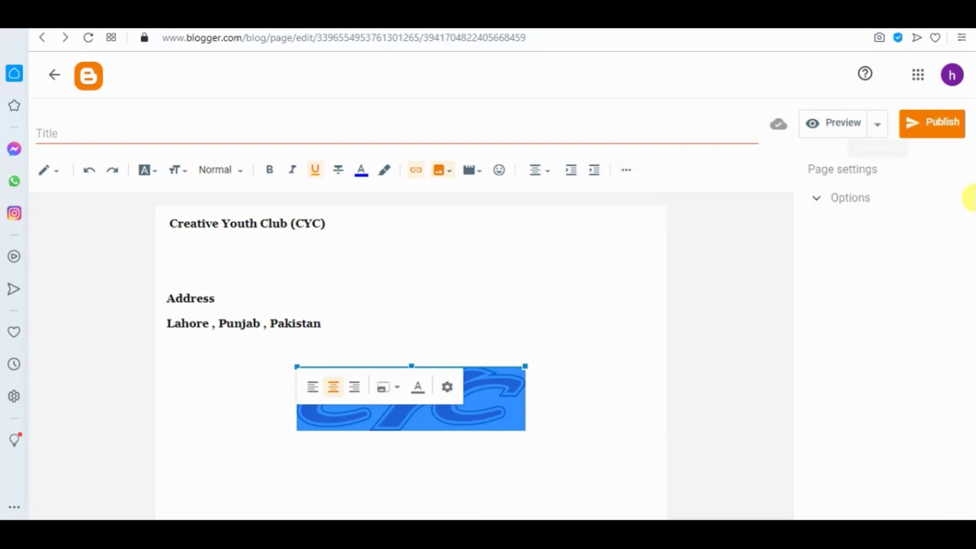
Publish the address page to the blog and confirm the publication.
{"action": "left_click", "coordinate": [475, 308]}
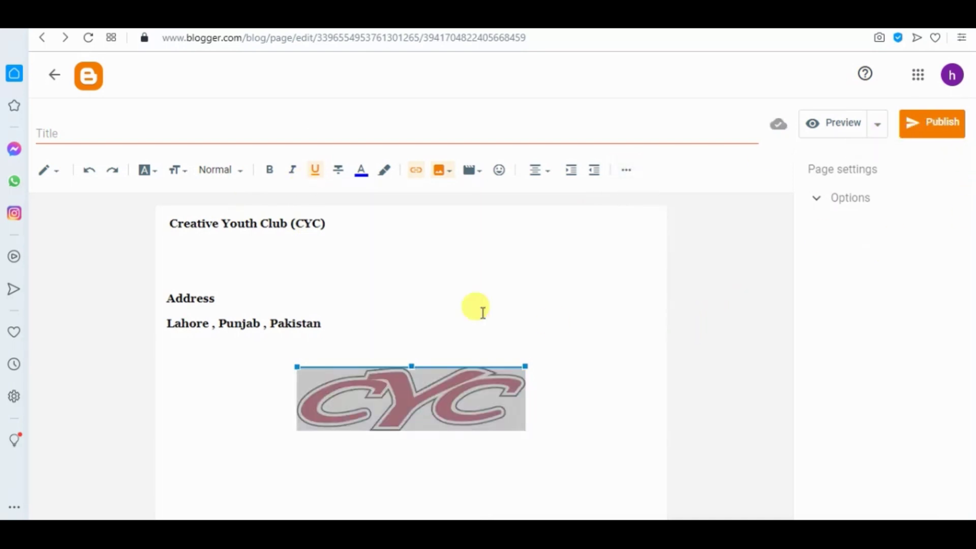
{"action": "left_click", "coordinate": [928, 124]}
{"action": "left_click", "coordinate": [580, 310]}
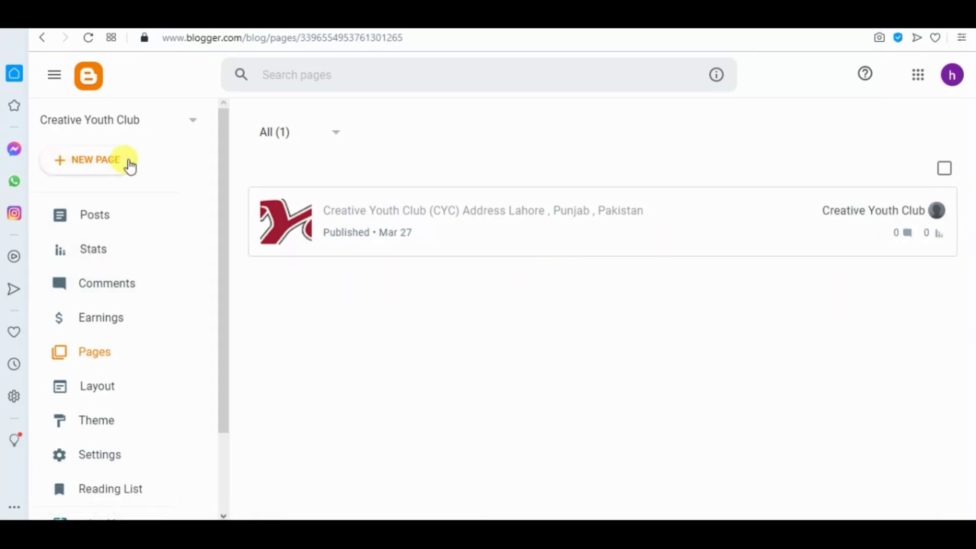
Create a new blog page, paste the club name "Creative Youth Club (CYC)", add "Description" after it and start a new line.
{"action": "left_click", "coordinate": [92, 162]}
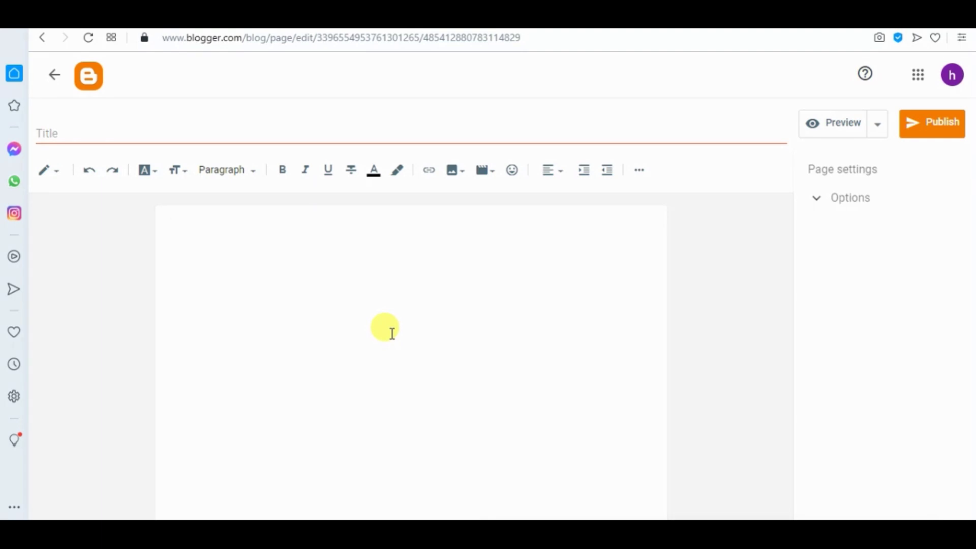
{"action": "key", "text": "ctrl+v"}
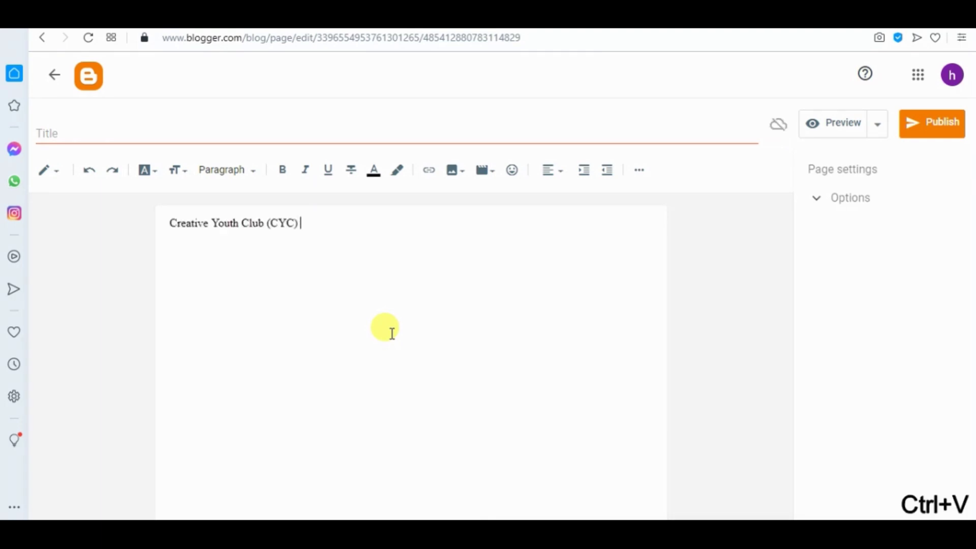
{"action": "type", "text": "D"}
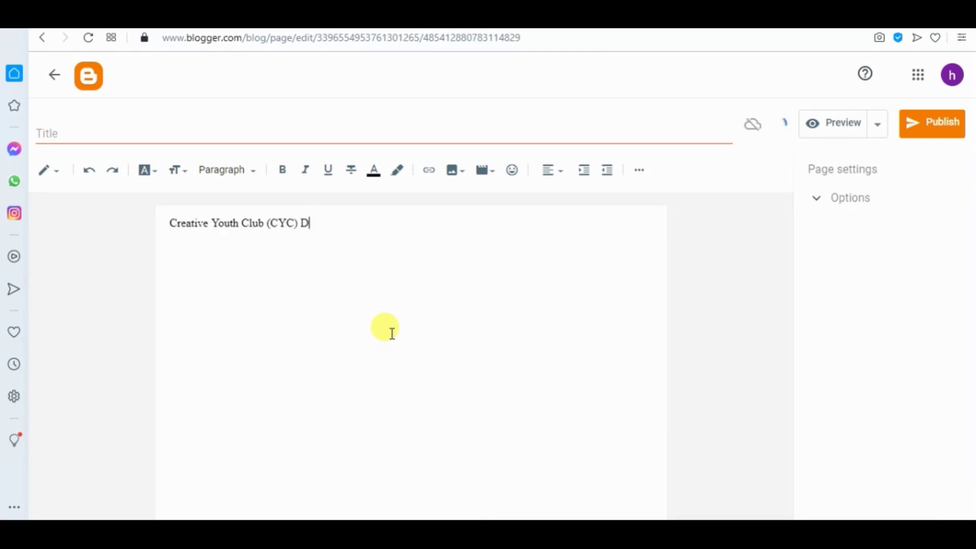
{"action": "type", "text": "escription"}
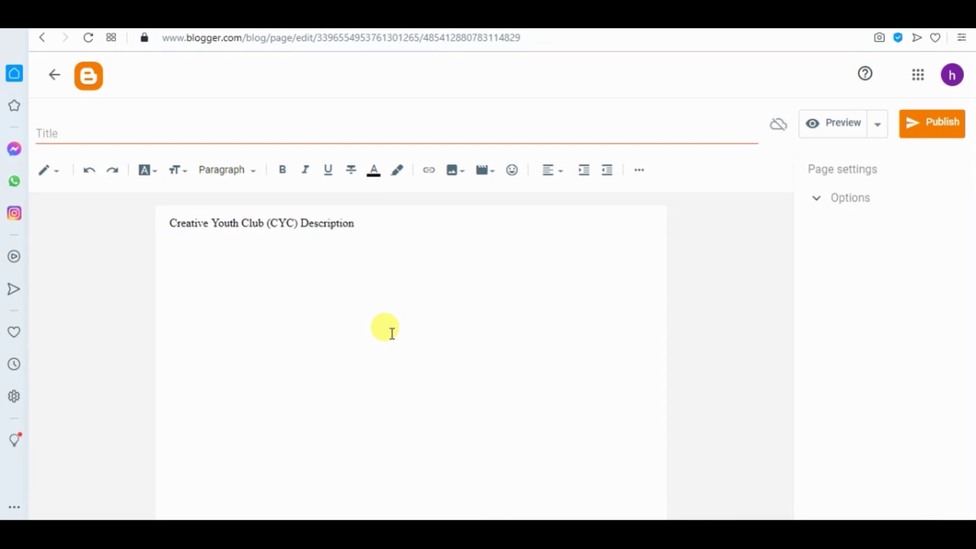
{"action": "left_click", "coordinate": [401, 224]}
{"action": "key", "text": "Return"}
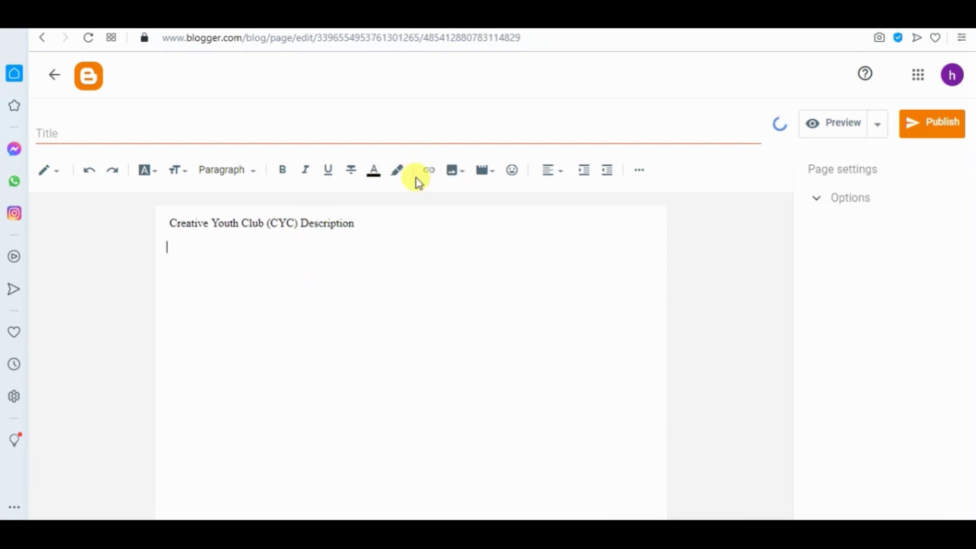
Upload the torch logo "vvvnnmbmbnb" from the Desktop and insert it below the description line.
{"action": "left_click", "coordinate": [452, 170]}
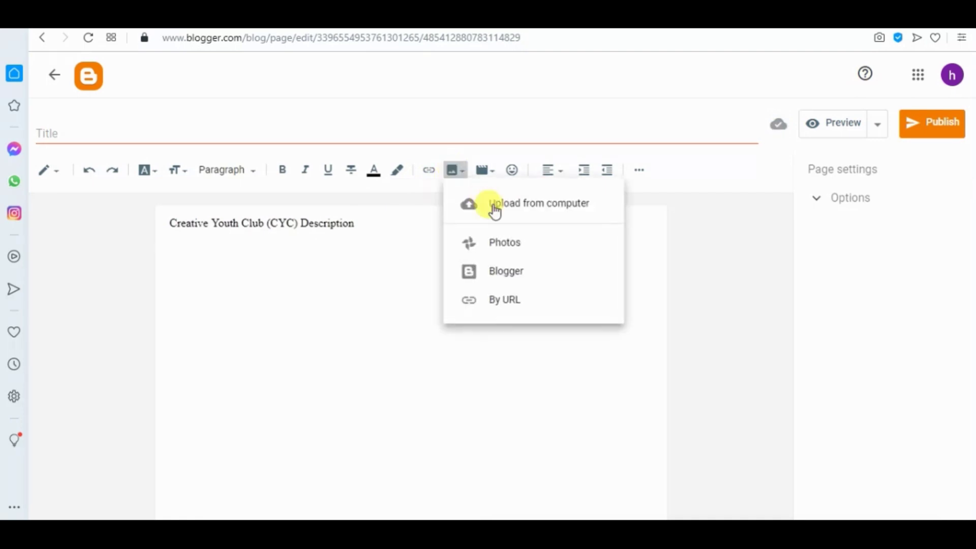
{"action": "left_click", "coordinate": [531, 201]}
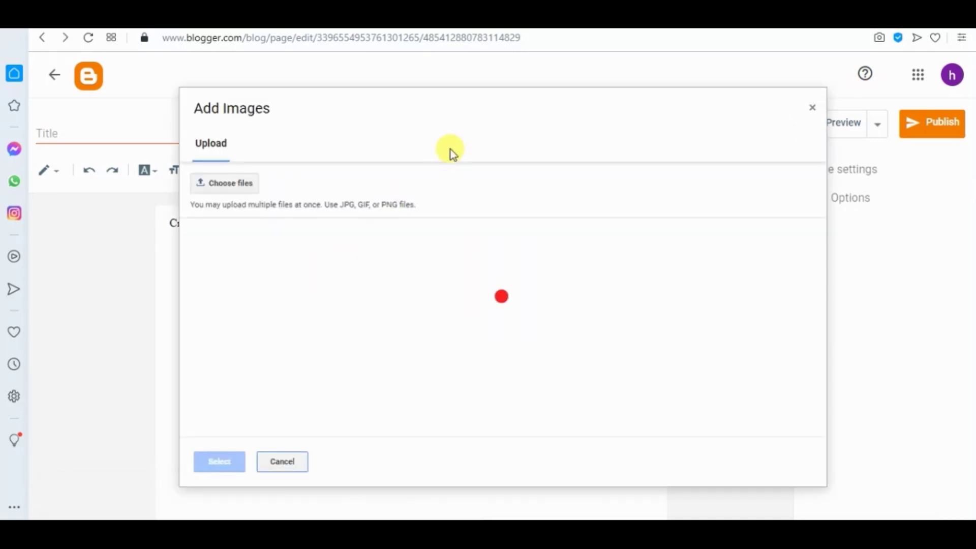
{"action": "left_click", "coordinate": [218, 184]}
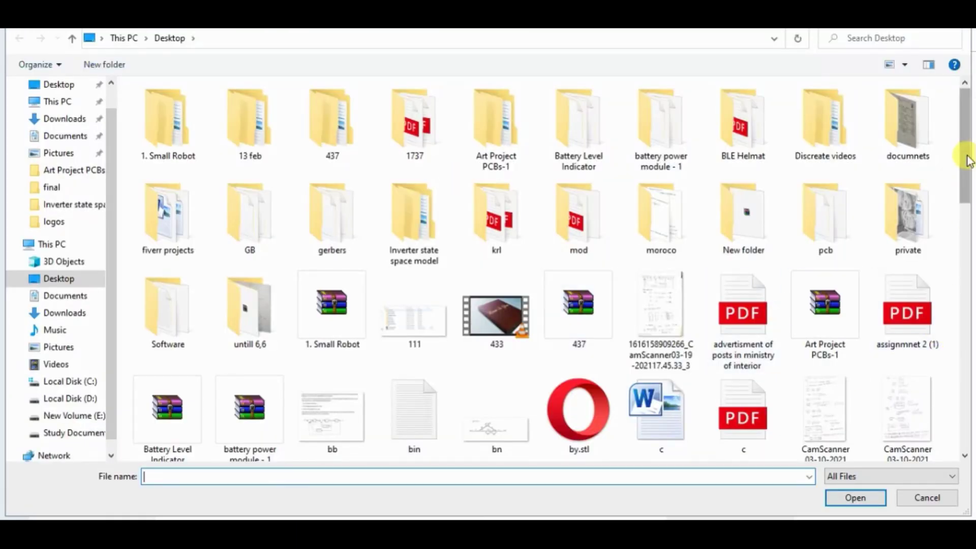
{"action": "left_click_drag", "start_coordinate": [968, 161], "coordinate": [959, 453]}
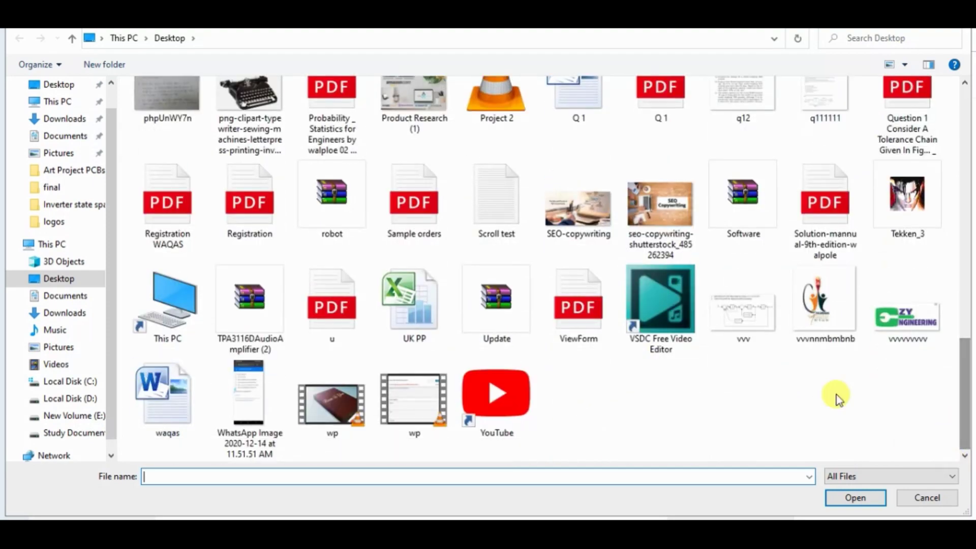
{"action": "double_click", "coordinate": [828, 303]}
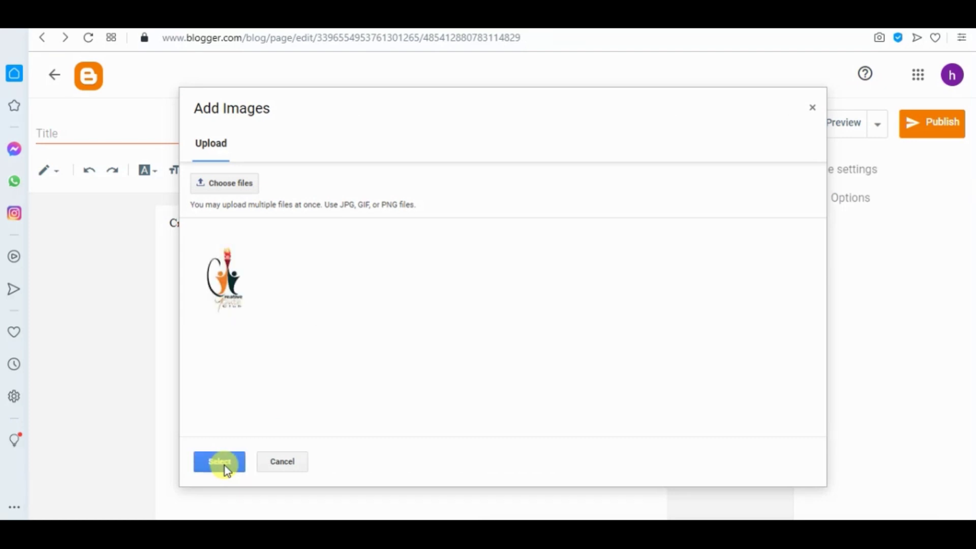
{"action": "left_click", "coordinate": [225, 465]}
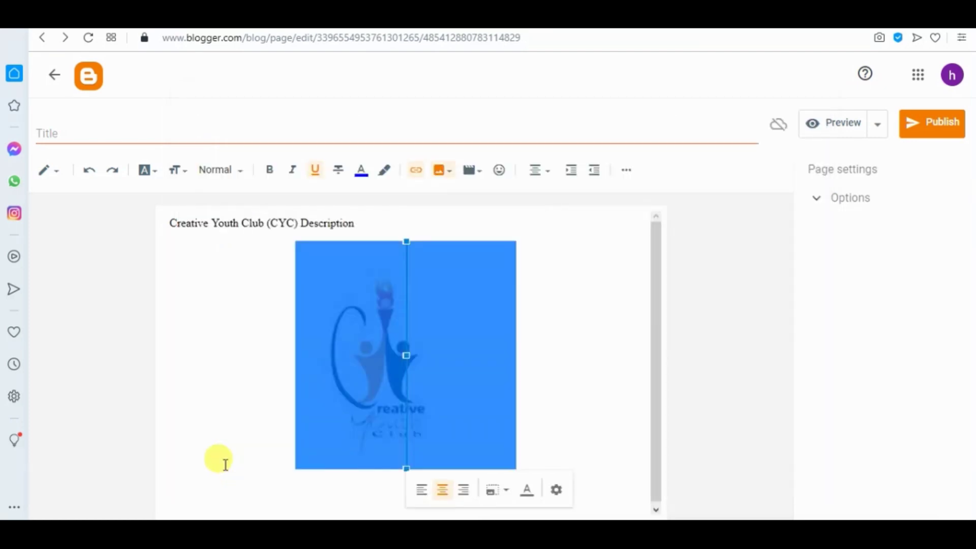
Publish the description page to the blog and confirm the publication.
{"action": "left_click", "coordinate": [758, 302]}
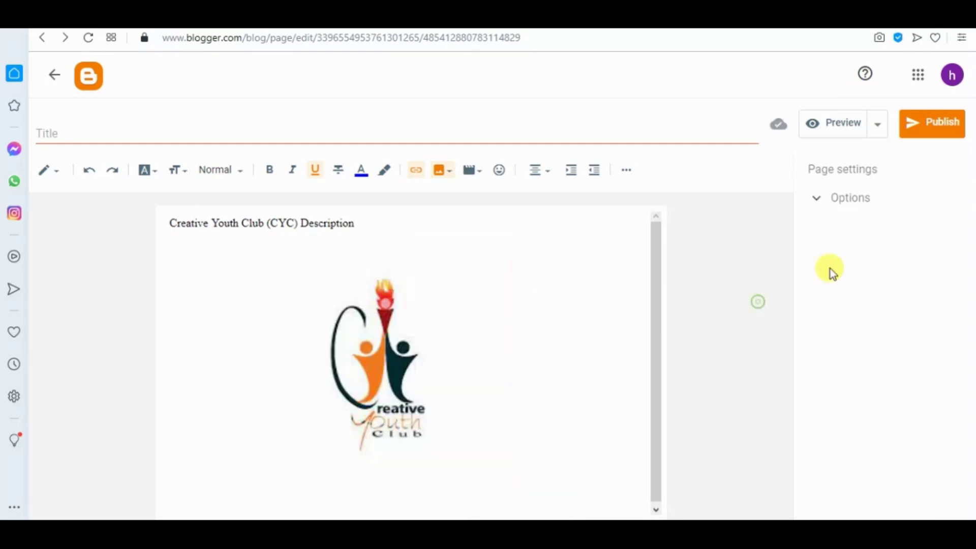
{"action": "left_click", "coordinate": [905, 126]}
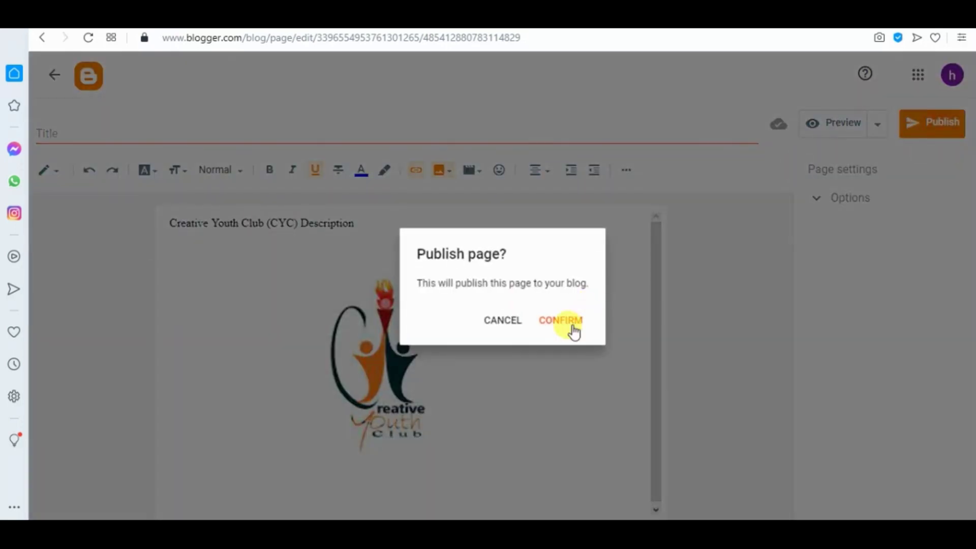
{"action": "left_click", "coordinate": [573, 328]}
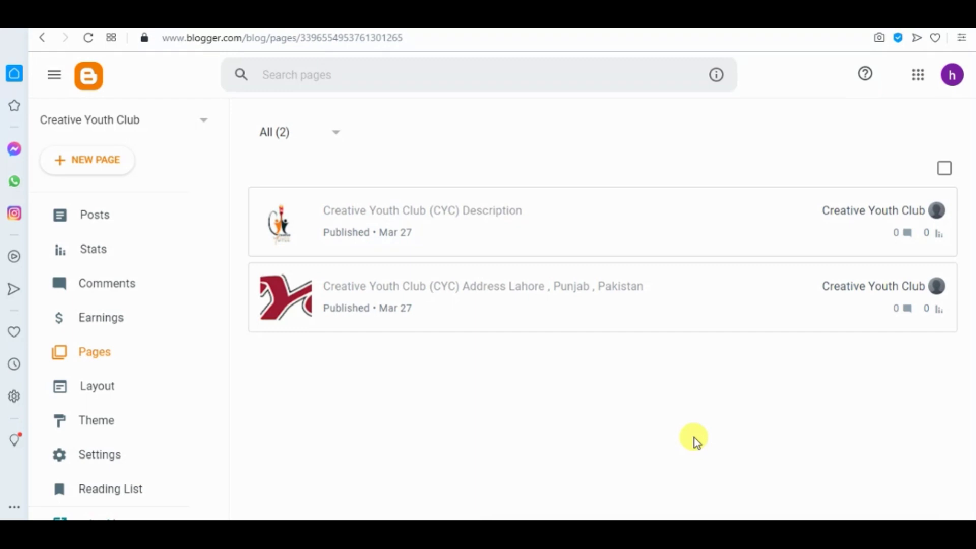
Capture a screenshot of the blog's page list and paste it under "Create at least 2 Pages in the blog." in the Word document.
{"action": "key", "text": "super+shift+s"}
{"action": "left_click_drag", "start_coordinate": [36, 52], "coordinate": [970, 479]}
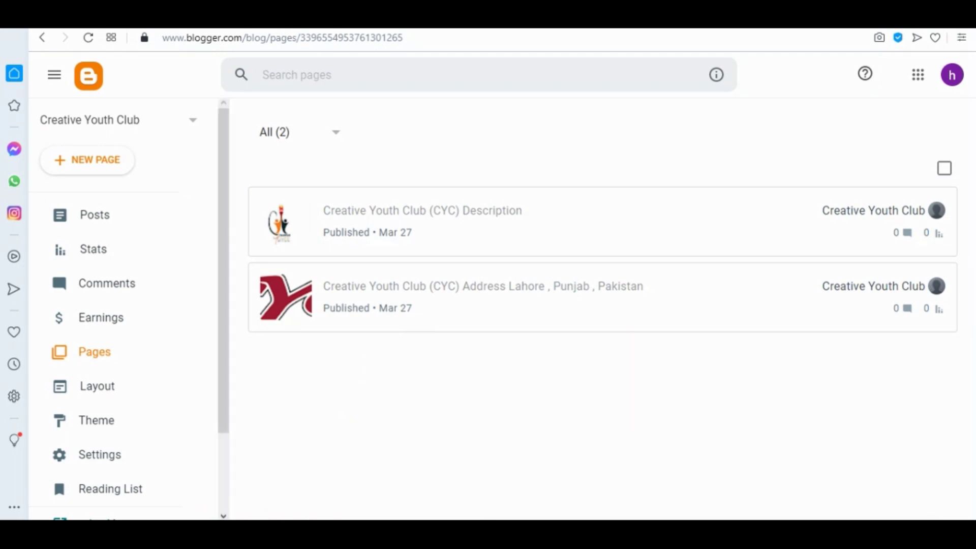
{"action": "left_click", "coordinate": [224, 519]}
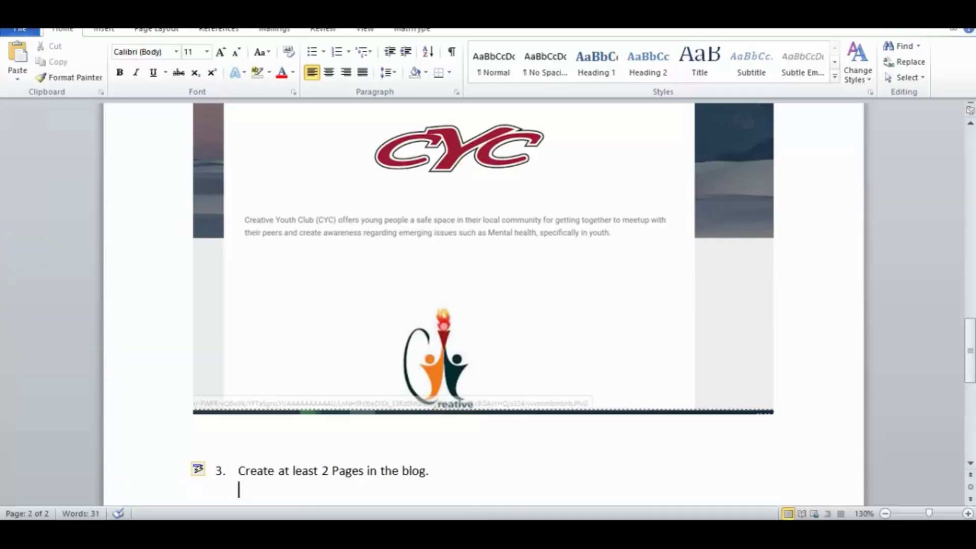
{"action": "key", "text": "ctrl+v"}
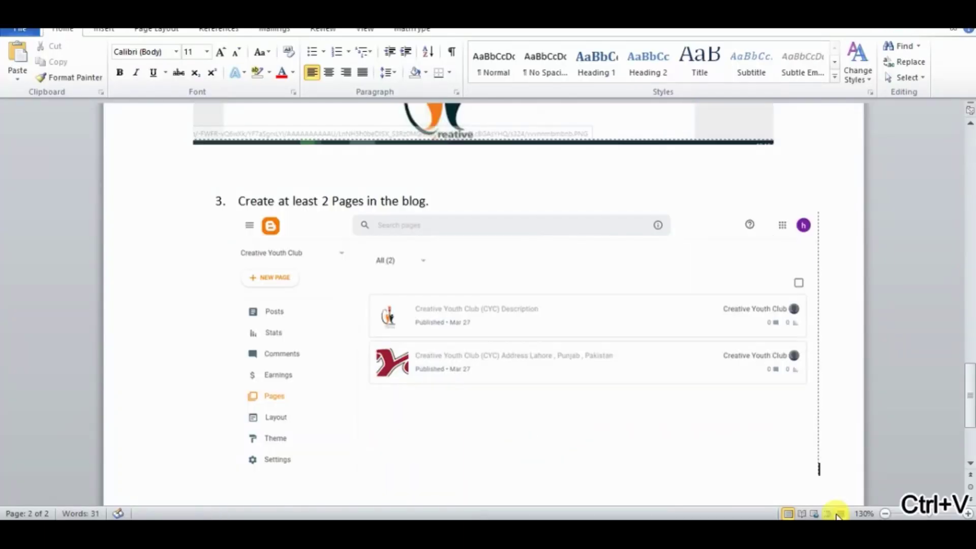
{"action": "key", "text": "Return"}
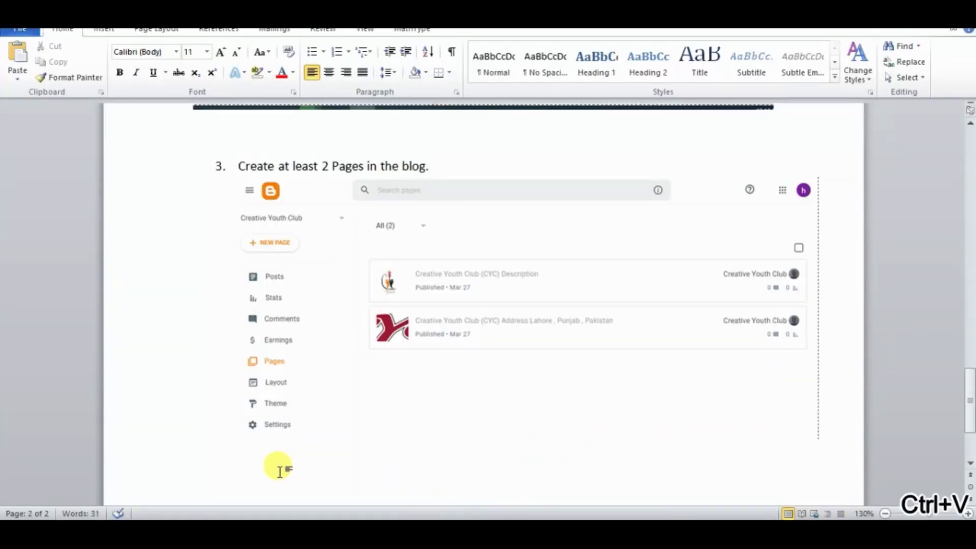
Copy task 4, "Add Contempo Pink theme to your blog", from the exercise PDF and add it as numbered item 4 in the Word document.
{"action": "mouse_move", "coordinate": [191, 518]}
{"action": "left_click", "coordinate": [191, 478]}
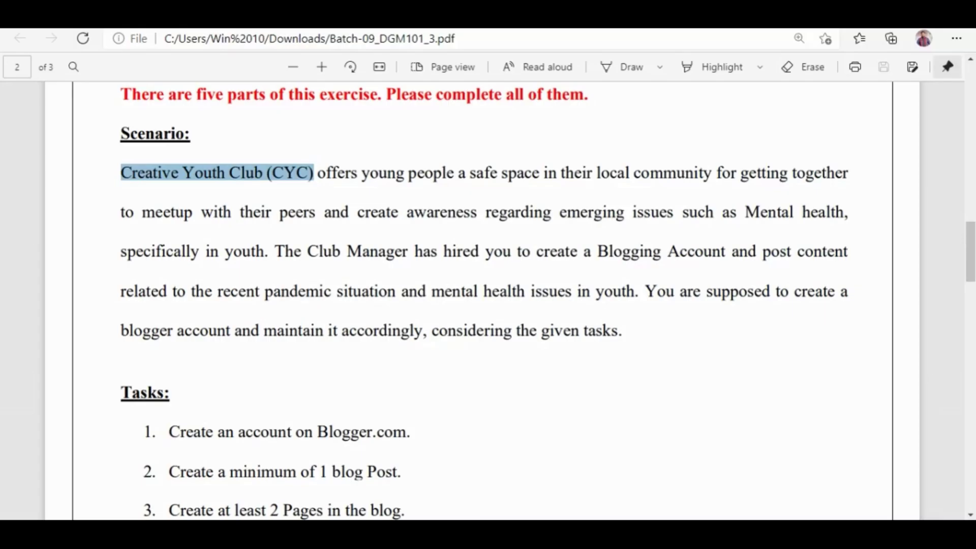
{"action": "left_click_drag", "start_coordinate": [970, 260], "coordinate": [970, 271]}
{"action": "scroll", "coordinate": [970, 270], "scroll_direction": "down", "scroll_amount": 5}
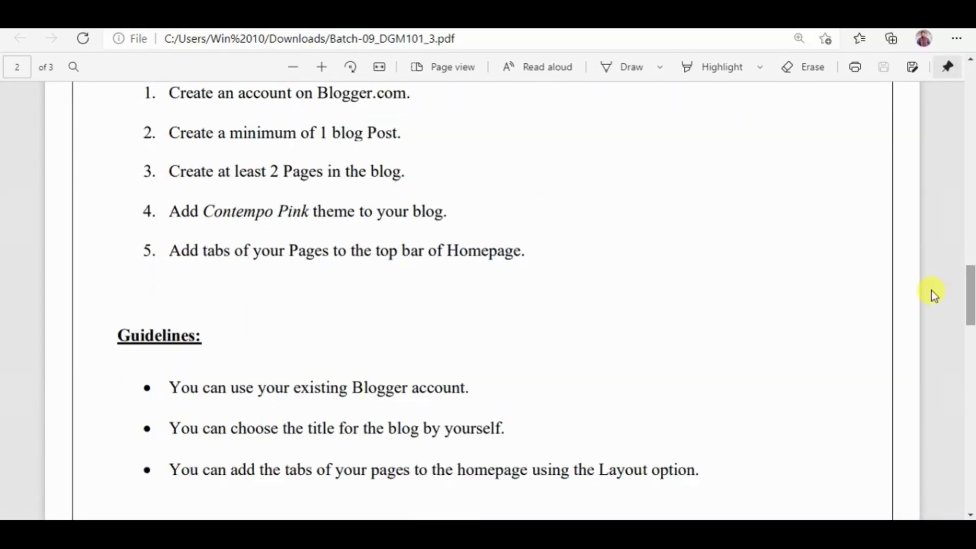
{"action": "left_click_drag", "start_coordinate": [134, 208], "coordinate": [442, 215]}
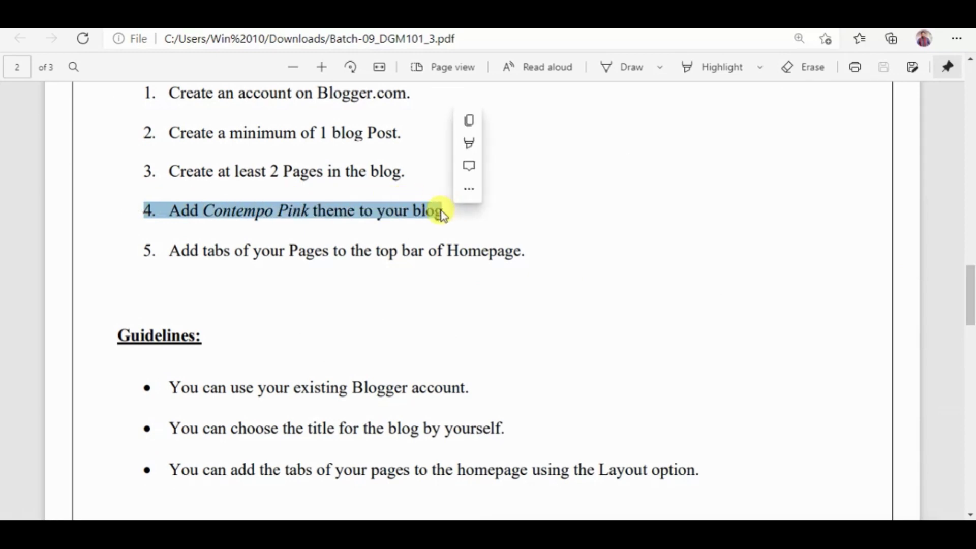
{"action": "left_click", "coordinate": [468, 122]}
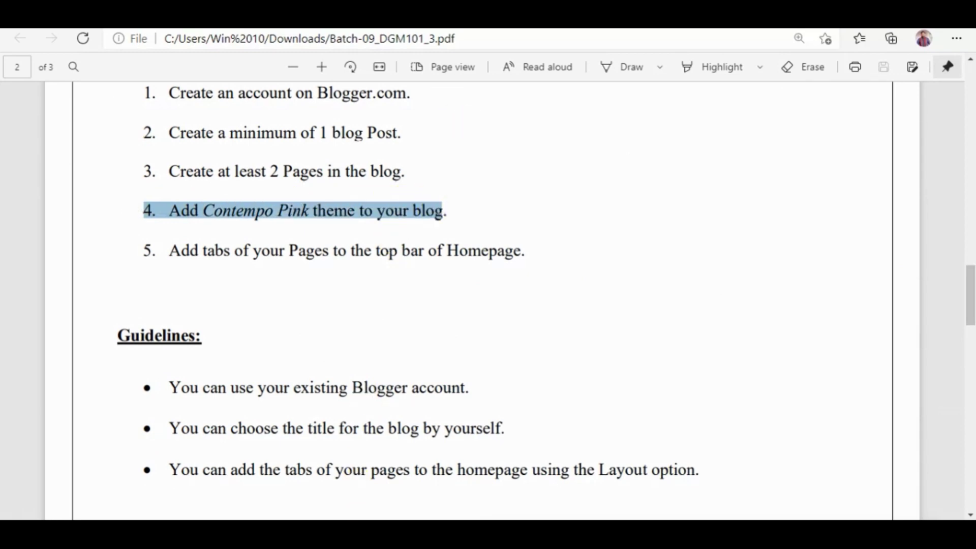
{"action": "key", "text": "alt+Tab"}
{"action": "key", "text": "ctrl+v"}
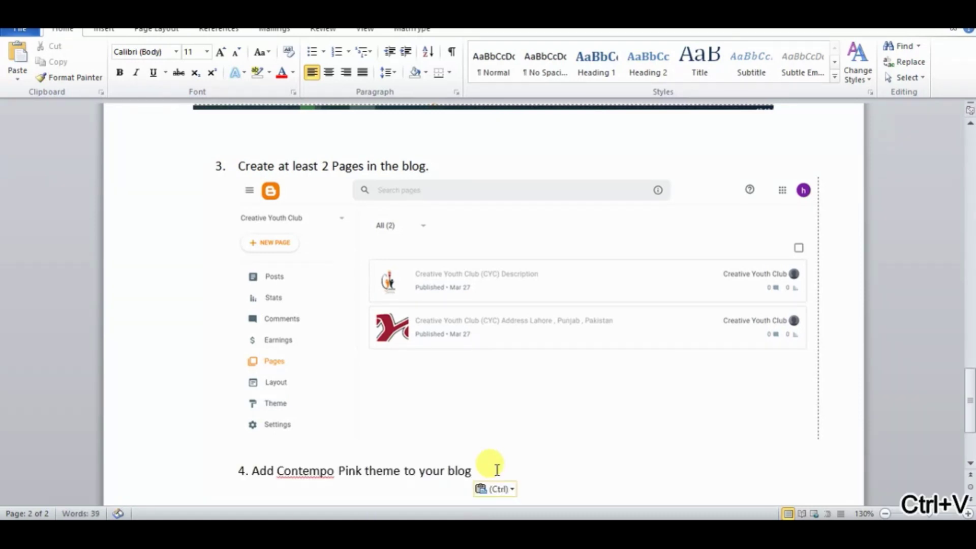
{"action": "key", "text": "Return"}
{"action": "key", "text": "BackSpace"}
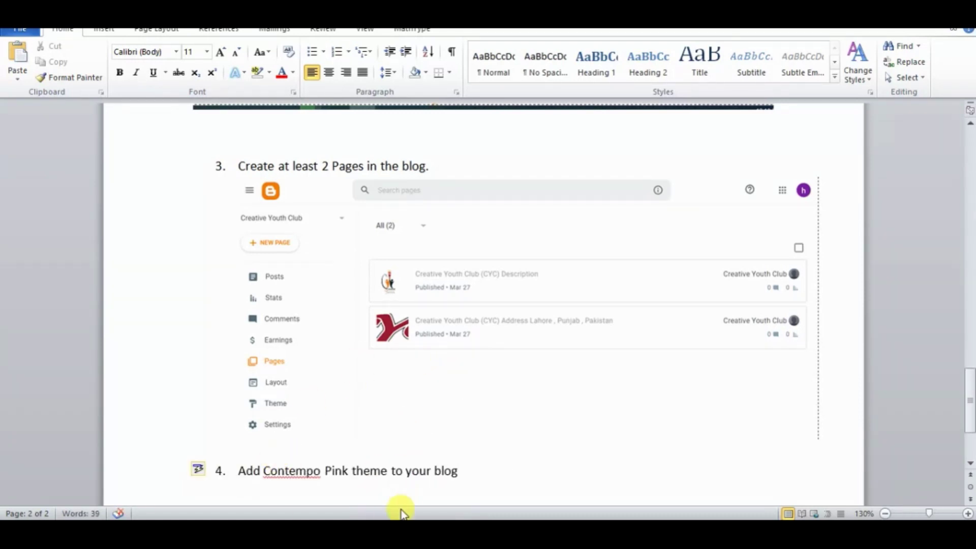
Switch back to Blogger and open the theme gallery of the Creative Youth Club blog.
{"action": "left_click", "coordinate": [369, 529]}
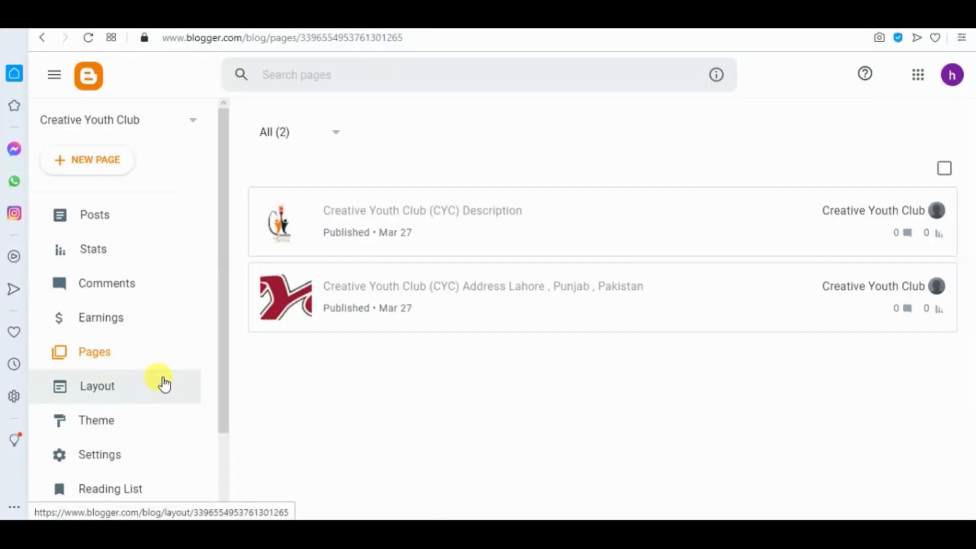
{"action": "left_click", "coordinate": [128, 421]}
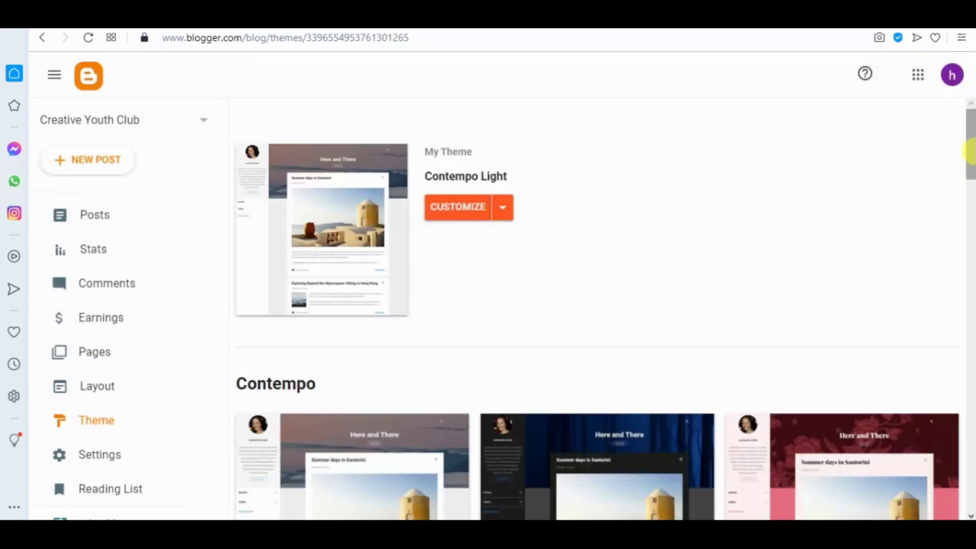
{"action": "left_click_drag", "start_coordinate": [971, 153], "coordinate": [972, 143]}
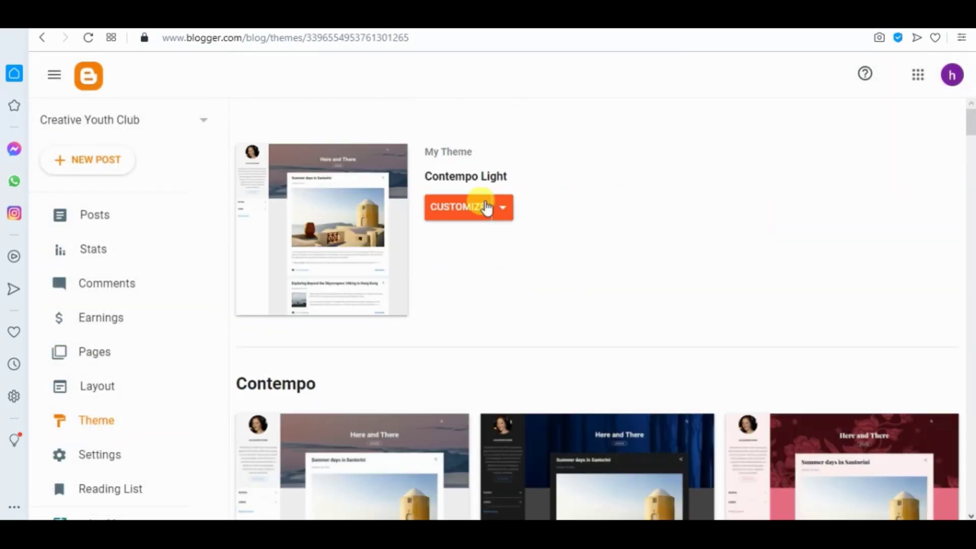
Check the theme name required by task 4 in the exercise PDF and return to Blogger's themes.
{"action": "key", "text": "alt+Tab"}
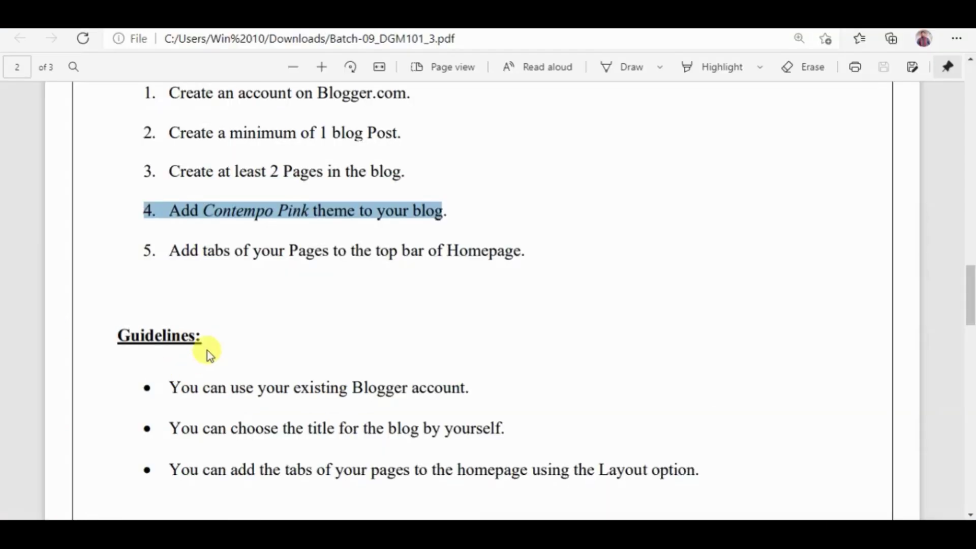
{"action": "left_click", "coordinate": [308, 269]}
{"action": "left_click_drag", "start_coordinate": [209, 210], "coordinate": [305, 209]}
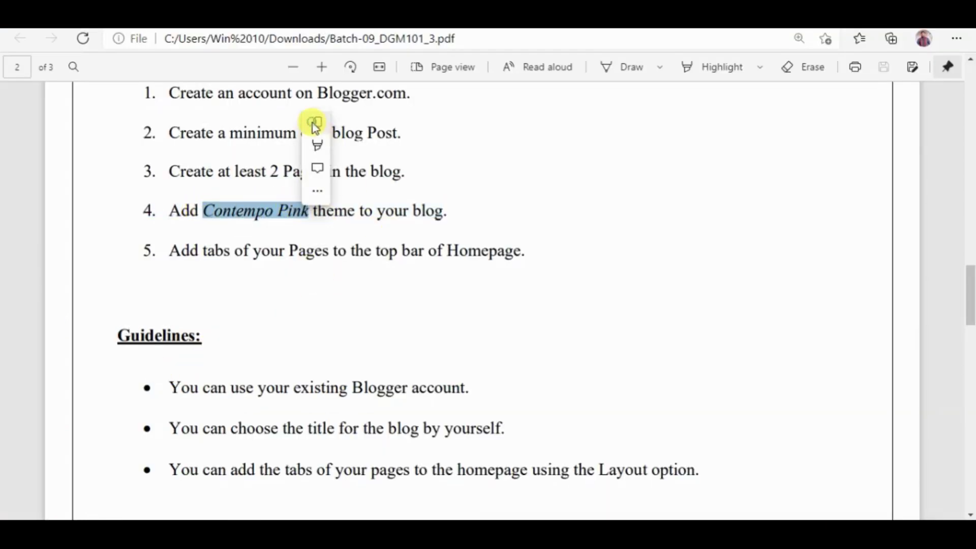
{"action": "key", "text": "alt+Tab"}
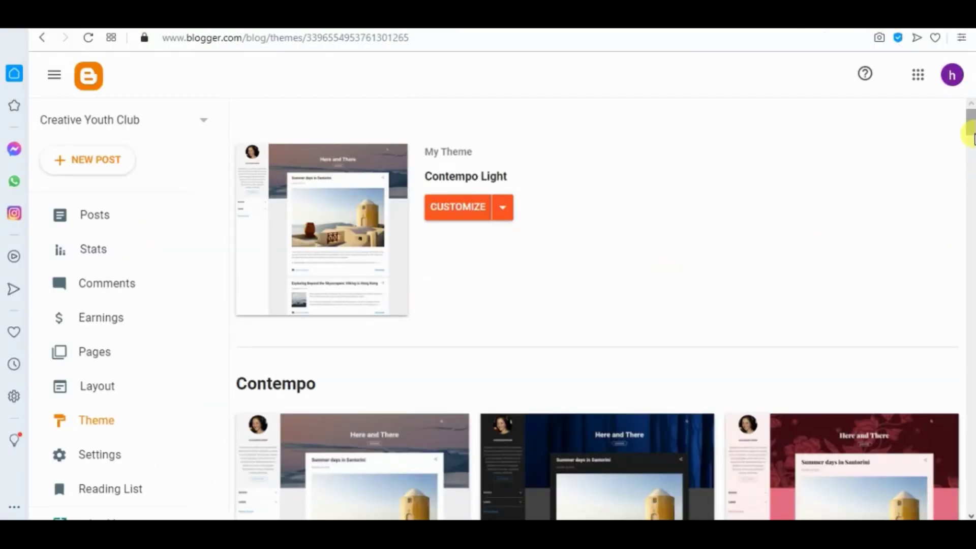
Select the Pink variant of the Contempo theme and apply it to the blog.
{"action": "left_click_drag", "start_coordinate": [974, 137], "coordinate": [973, 158]}
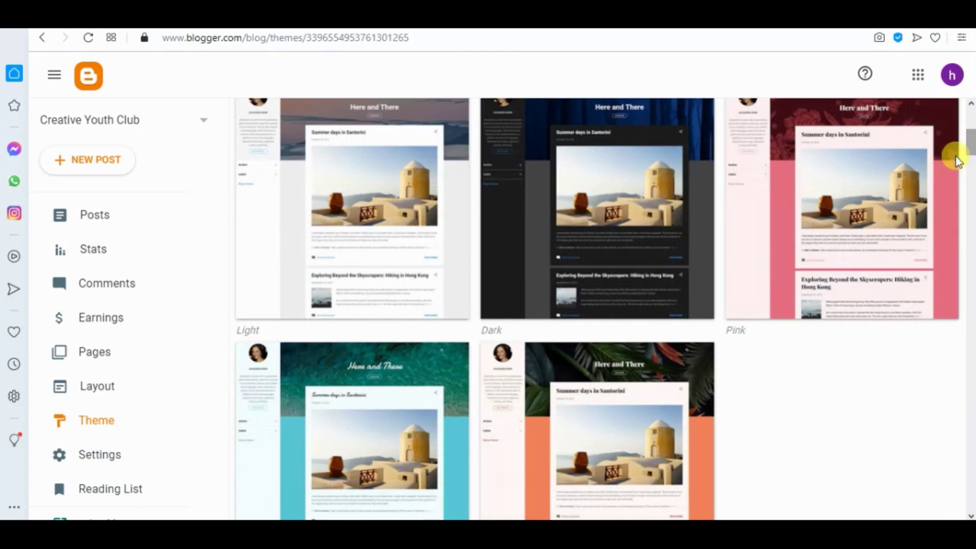
{"action": "left_click", "coordinate": [837, 170]}
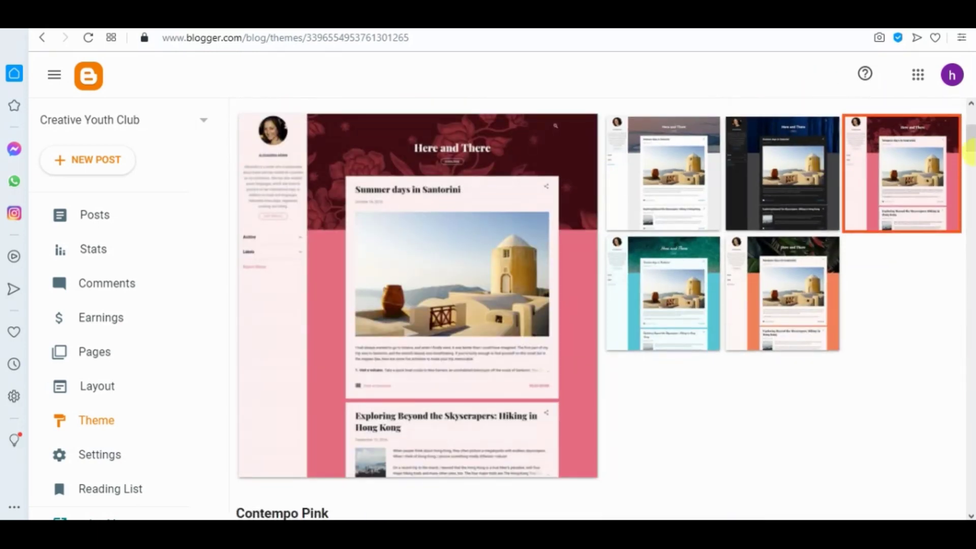
{"action": "left_click_drag", "start_coordinate": [971, 138], "coordinate": [971, 158]}
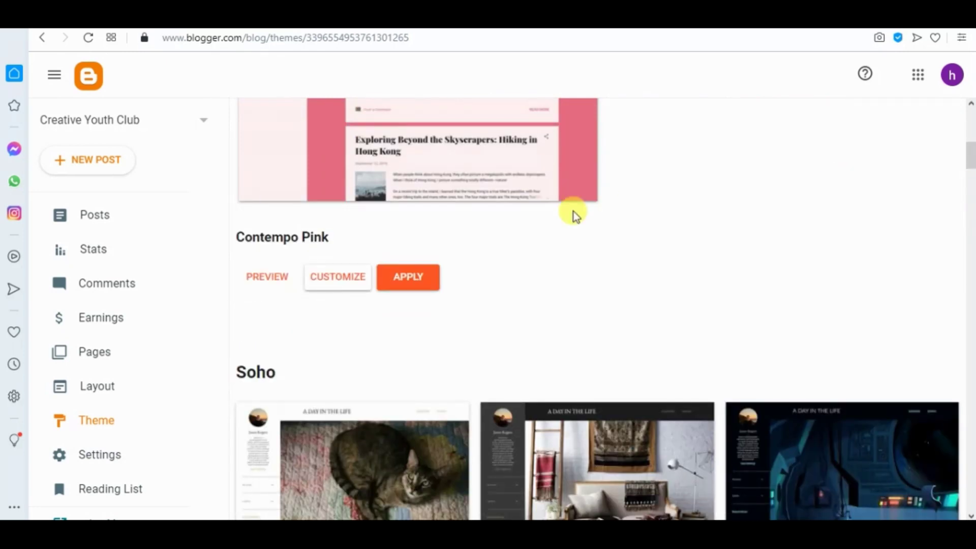
{"action": "left_click", "coordinate": [407, 284]}
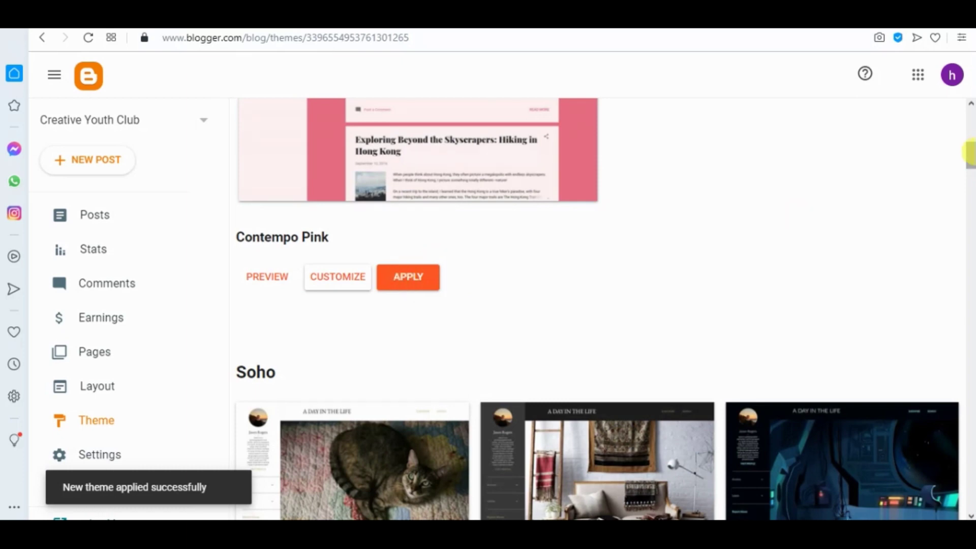
{"action": "scroll", "coordinate": [970, 152], "scroll_direction": "up", "scroll_amount": 3}
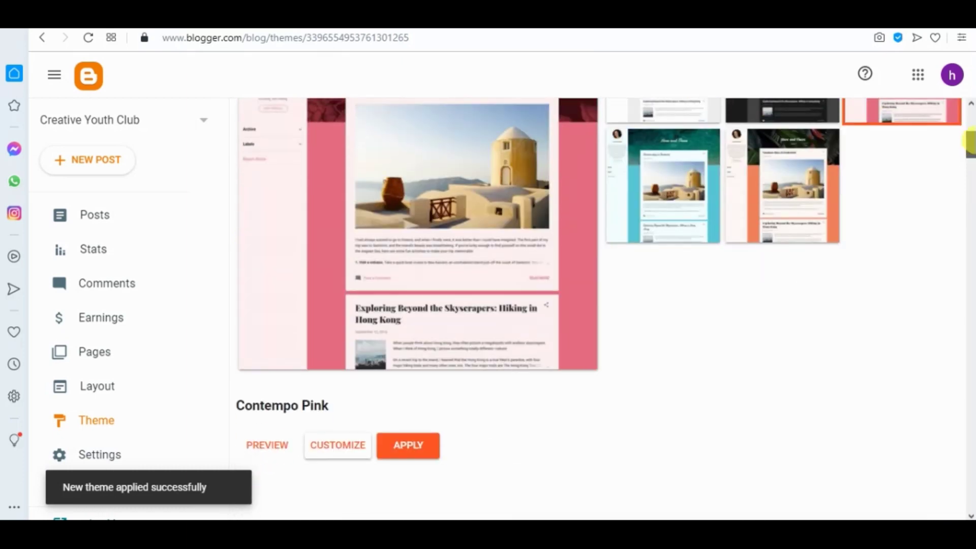
Capture a screenshot of Blogger's theme page showing Contempo Pink and paste it under item 4 in the Word document.
{"action": "scroll", "coordinate": [970, 143], "scroll_direction": "up", "scroll_amount": 1}
{"action": "scroll", "coordinate": [970, 145], "scroll_direction": "down", "scroll_amount": 2}
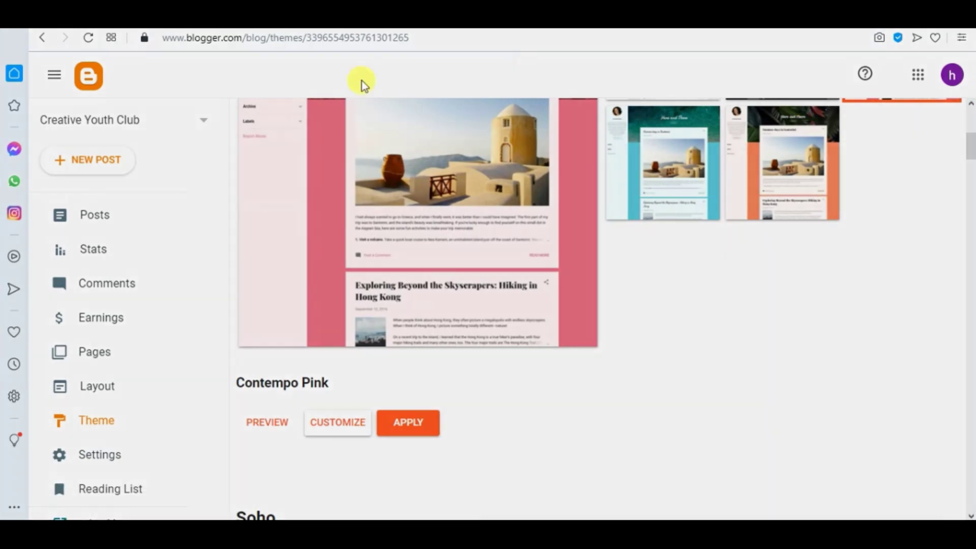
{"action": "left_click", "coordinate": [89, 38]}
{"action": "left_click_drag", "start_coordinate": [54, 54], "coordinate": [968, 479]}
{"action": "key", "text": "Escape"}
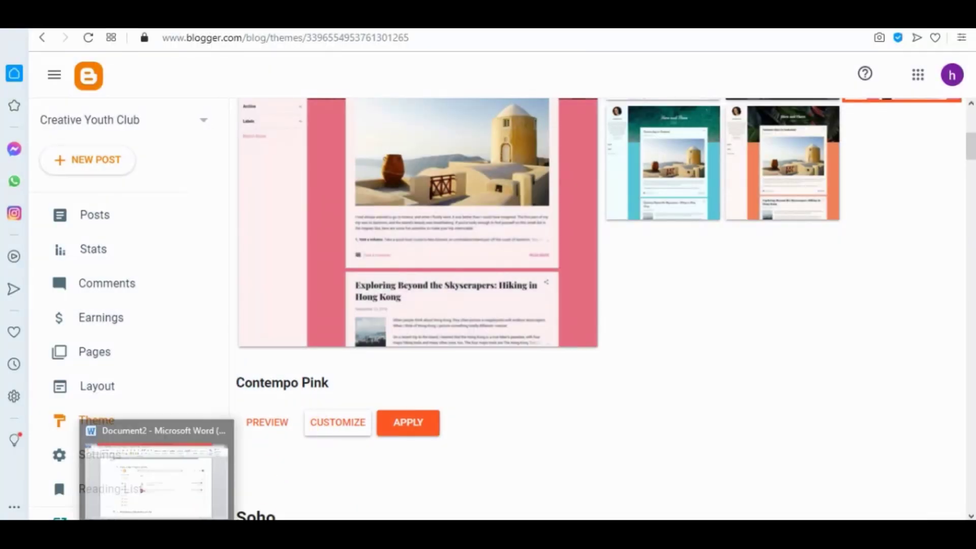
{"action": "left_click", "coordinate": [158, 473]}
{"action": "key", "text": "ctrl+v"}
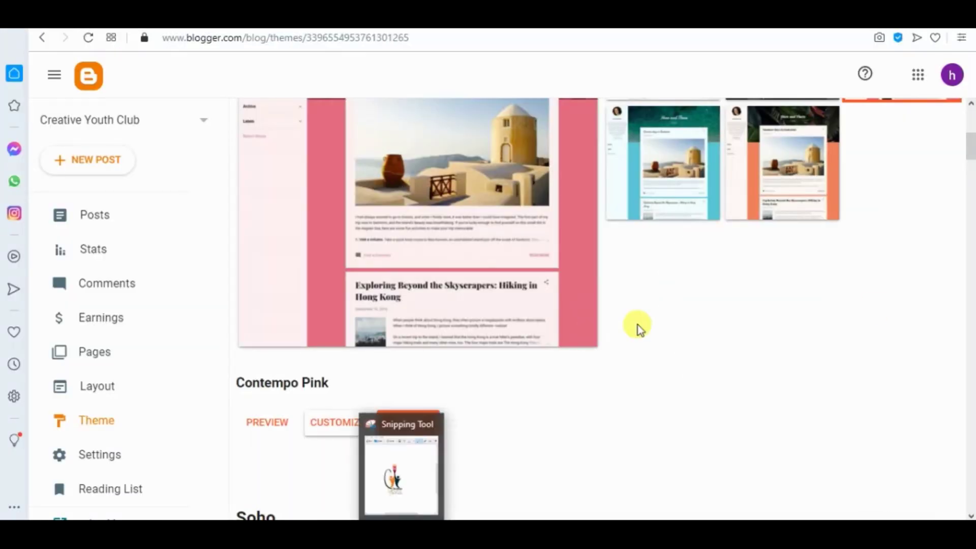
Preview the Contempo Pink theme in desktop, tablet and mobile views and apply it to the blog.
{"action": "mouse_move", "coordinate": [968, 147]}
{"action": "left_mouse_down"}
{"action": "mouse_move", "coordinate": [970, 125]}
{"action": "mouse_move", "coordinate": [969, 153]}
{"action": "left_mouse_up"}
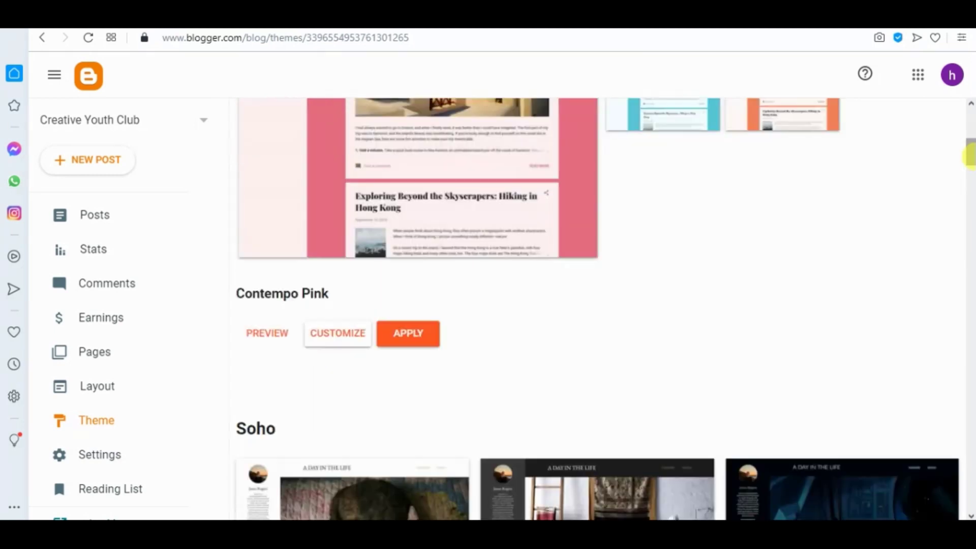
{"action": "left_click", "coordinate": [264, 333]}
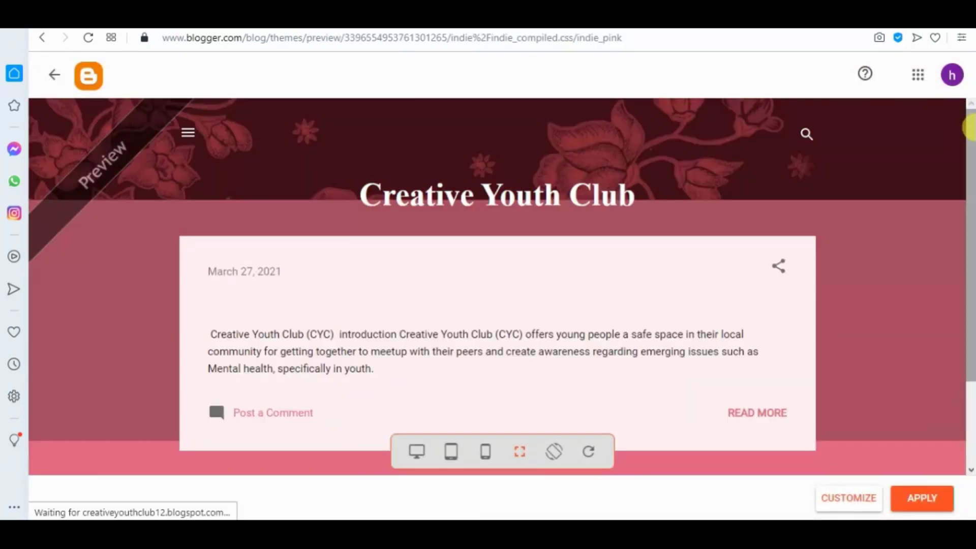
{"action": "left_click_drag", "start_coordinate": [969, 127], "coordinate": [971, 181]}
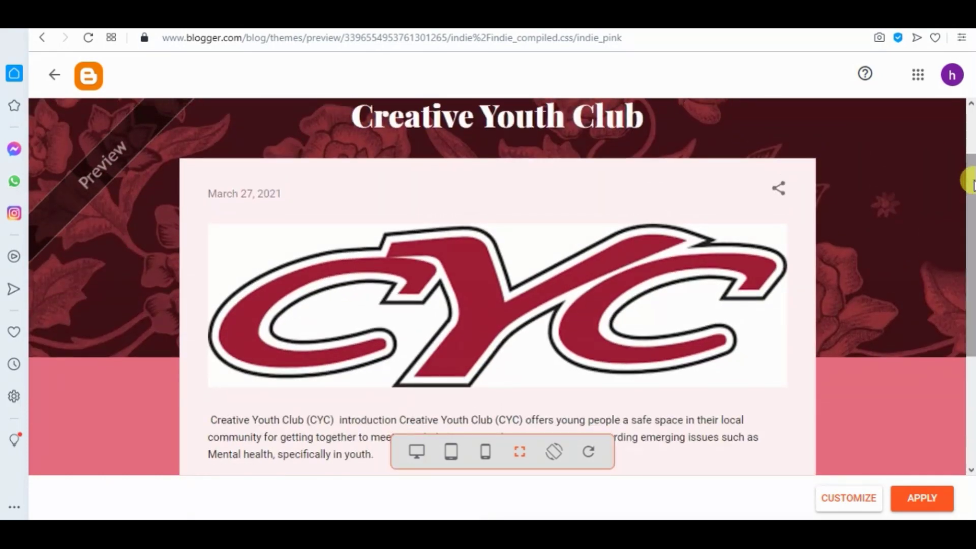
{"action": "left_click", "coordinate": [415, 452]}
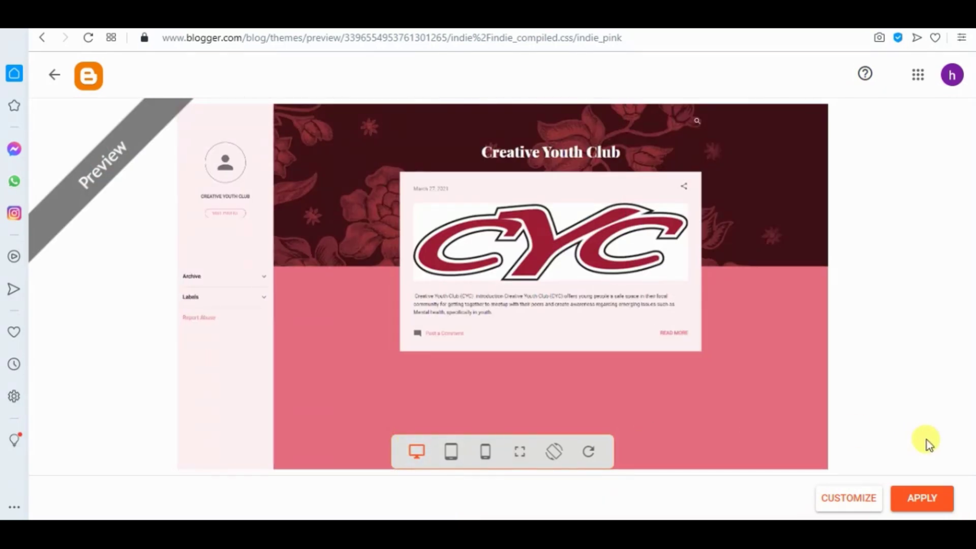
{"action": "left_click", "coordinate": [450, 451]}
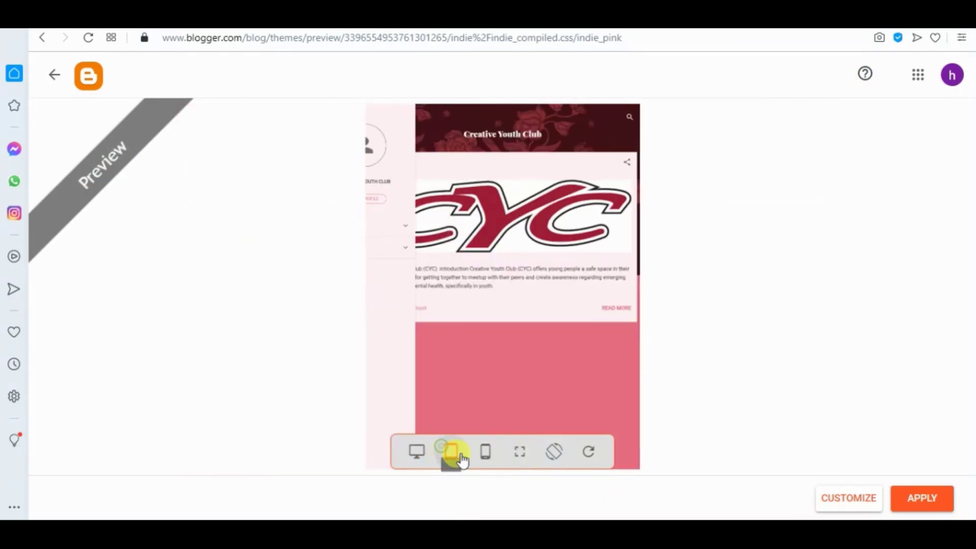
{"action": "left_click", "coordinate": [482, 457]}
{"action": "left_click", "coordinate": [415, 452]}
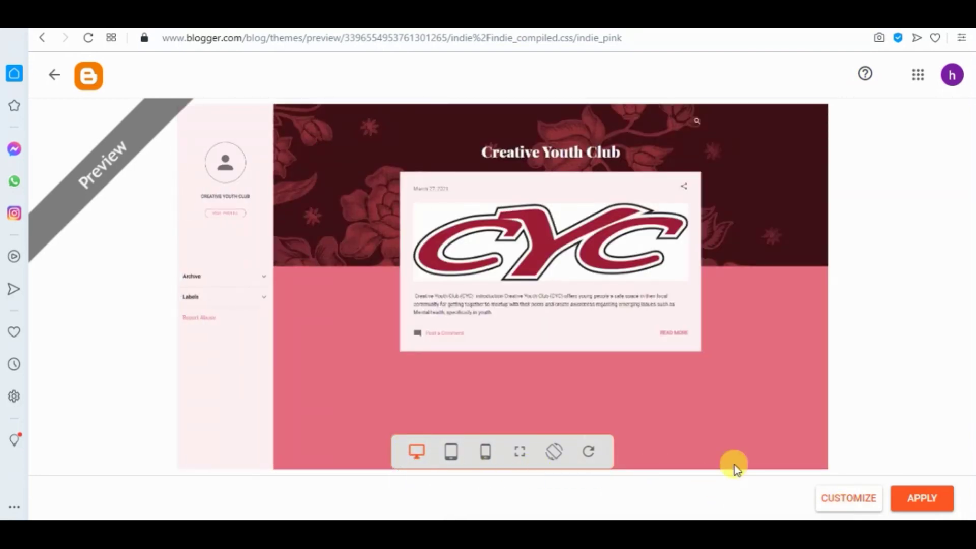
{"action": "left_click", "coordinate": [926, 505]}
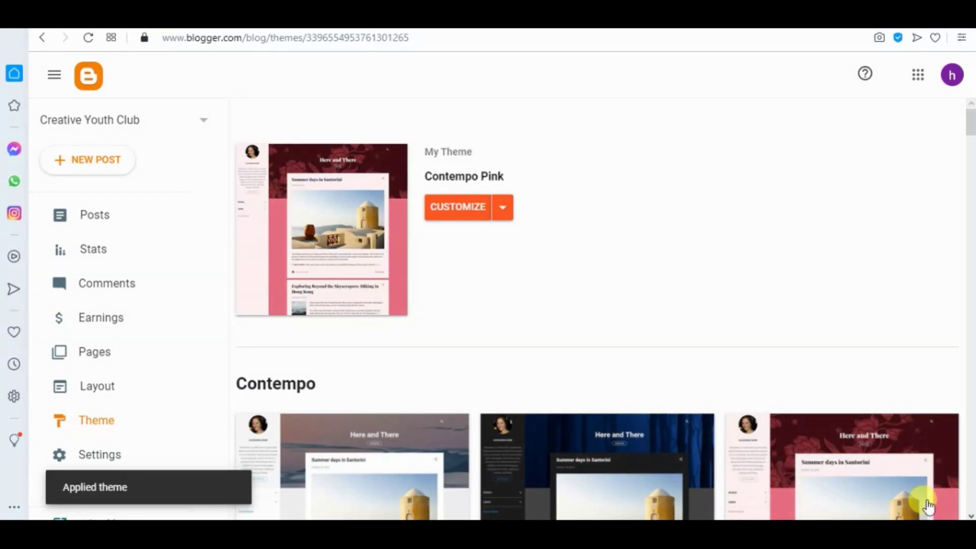
Check the published Creative Youth Club introduction post in the editor and on the reloaded live blog.
{"action": "left_click", "coordinate": [93, 229]}
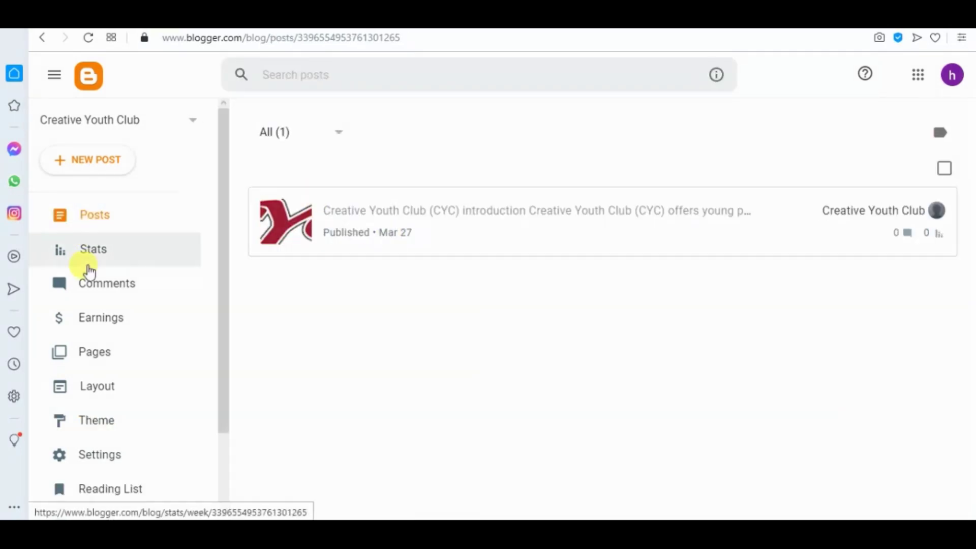
{"action": "left_click", "coordinate": [383, 234]}
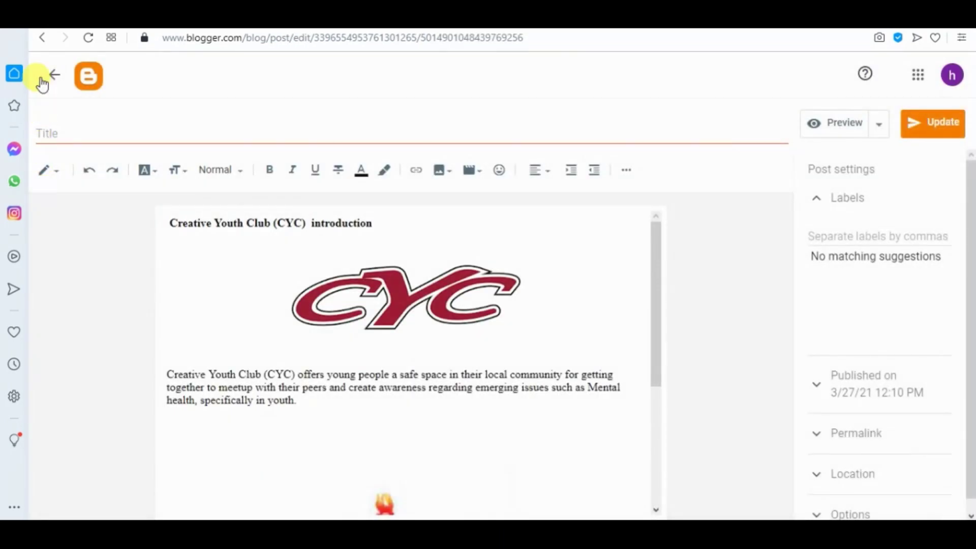
{"action": "left_click", "coordinate": [45, 82]}
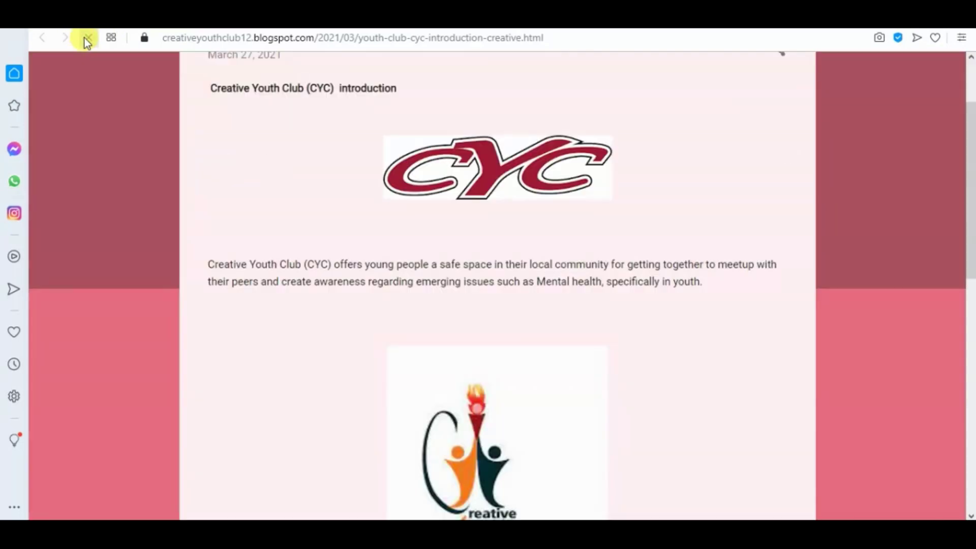
{"action": "left_click", "coordinate": [972, 155]}
{"action": "mouse_move", "coordinate": [971, 155]}
{"action": "left_mouse_down"}
{"action": "mouse_move", "coordinate": [971, 135]}
{"action": "mouse_move", "coordinate": [971, 145]}
{"action": "left_mouse_up"}
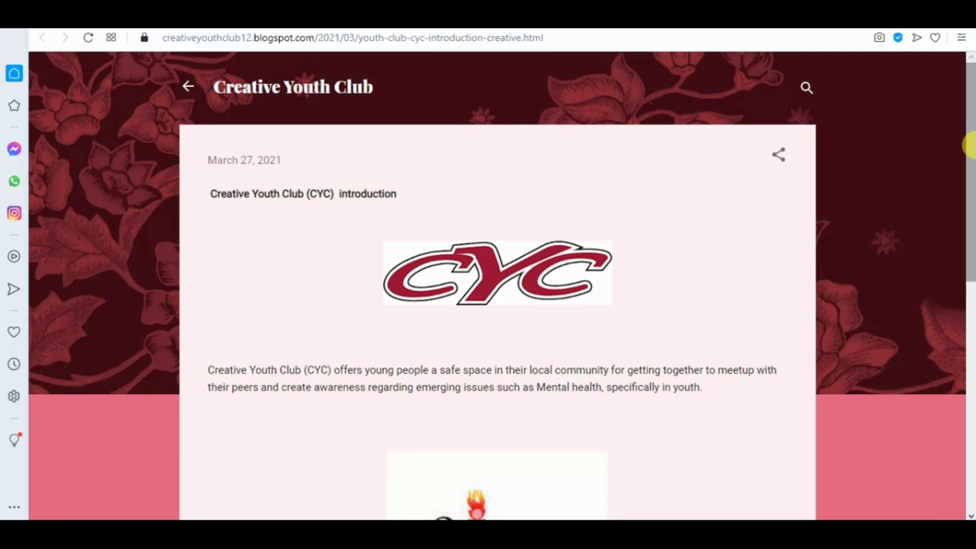
Capture a screenshot of the live post page and paste it below the theme screenshot in the Word document.
{"action": "key", "text": "super+shift+s"}
{"action": "left_click_drag", "start_coordinate": [42, 52], "coordinate": [966, 501]}
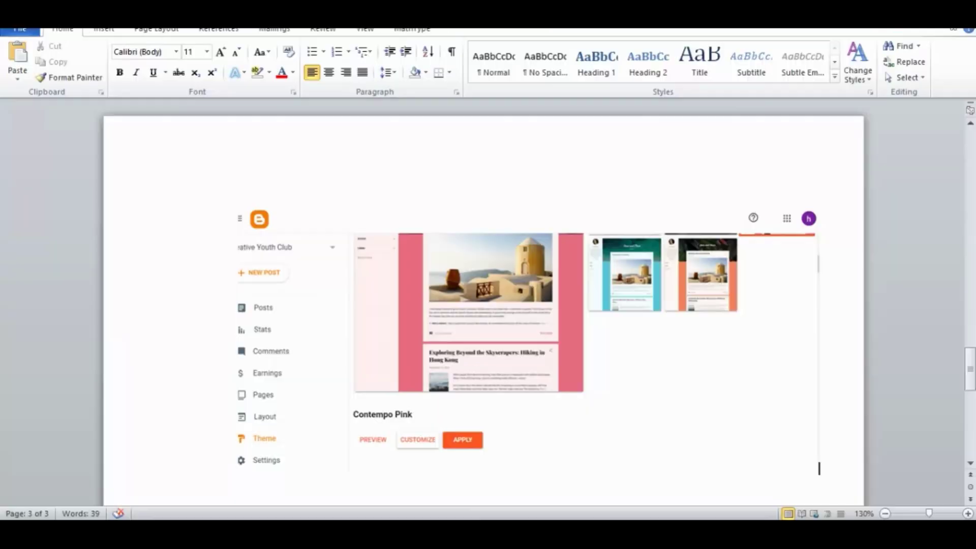
{"action": "left_click", "coordinate": [451, 473]}
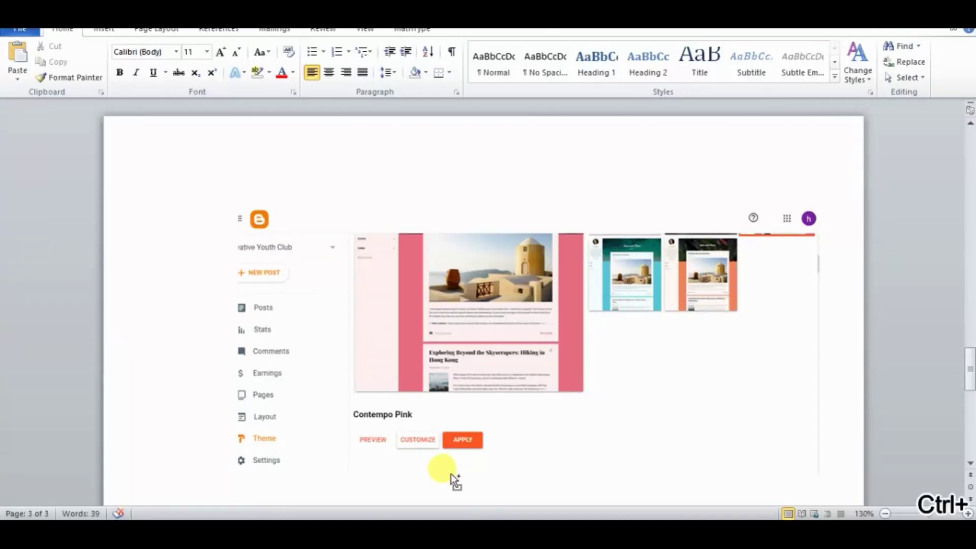
{"action": "key", "text": "ctrl+v"}
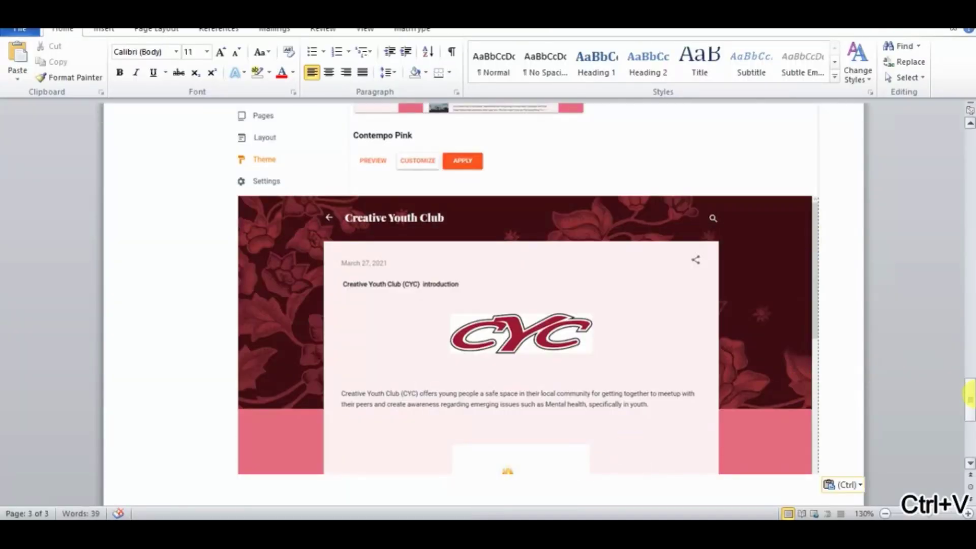
Copy task 5, "Add tabs of your Pages to the top bar of Homepage", from the exercise PDF and add it as item 5 in Word.
{"action": "scroll", "coordinate": [969, 392], "scroll_direction": "down", "scroll_amount": 5}
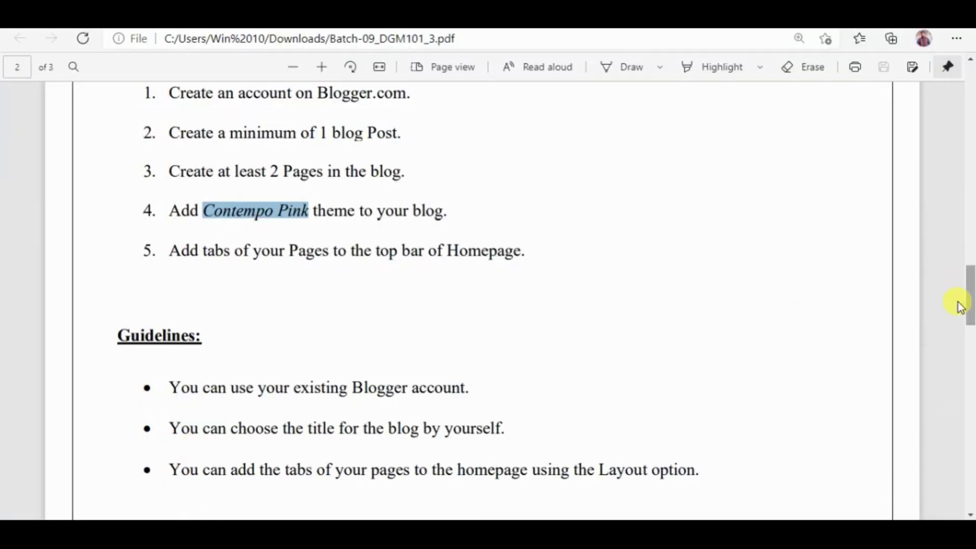
{"action": "left_click", "coordinate": [781, 288]}
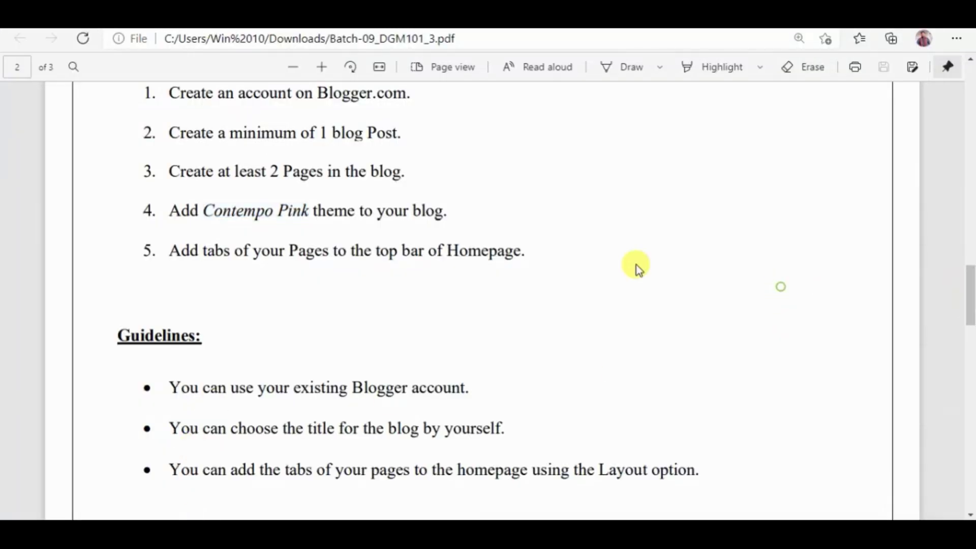
{"action": "left_click_drag", "start_coordinate": [136, 248], "coordinate": [534, 247]}
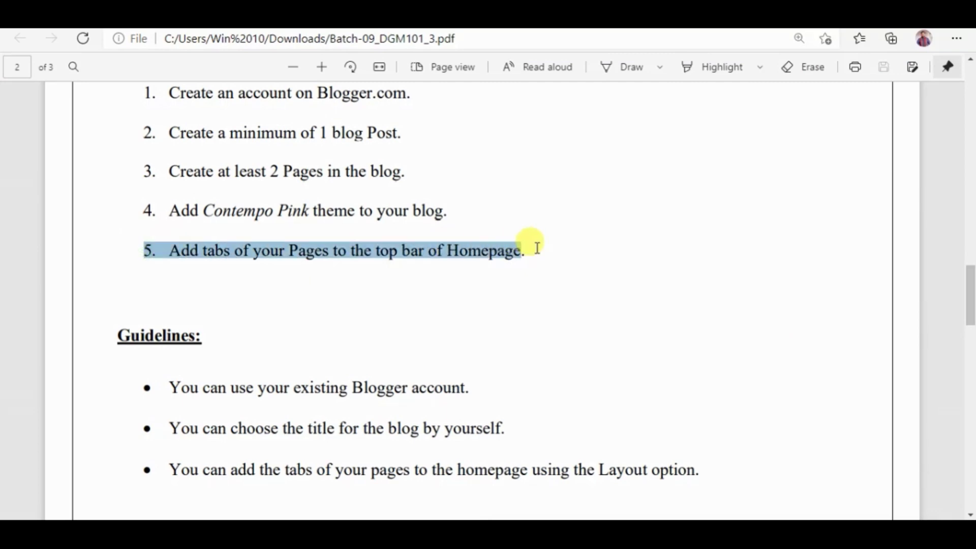
{"action": "key", "text": "ctrl+c"}
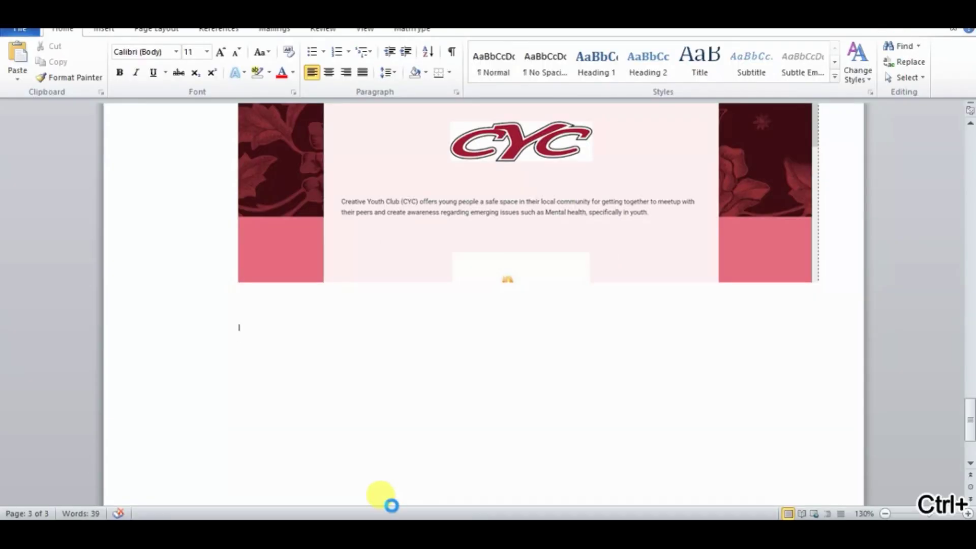
{"action": "key", "text": "ctrl+v"}
{"action": "key", "text": "Return"}
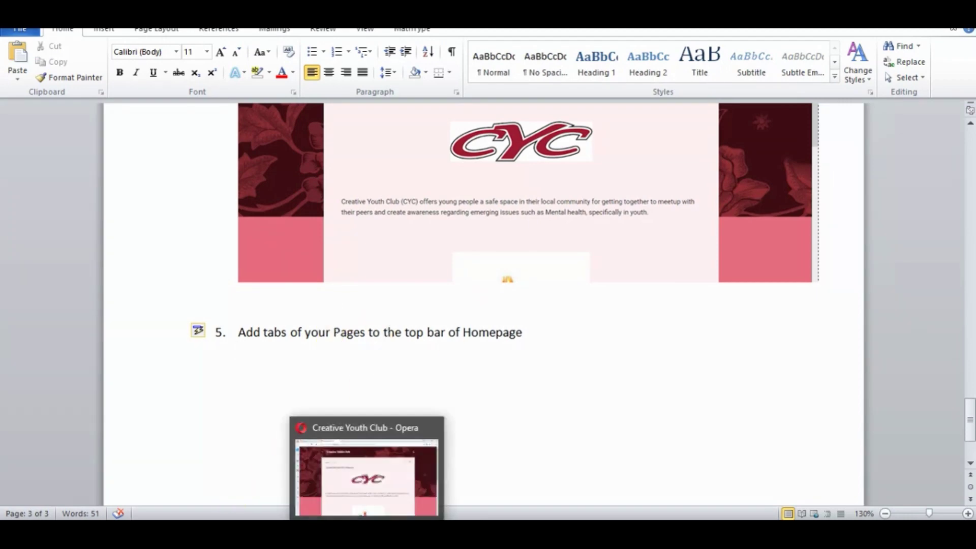
Switch back to Blogger in Opera and look through the gadgets in the Creative Youth Club blog's layout.
{"action": "left_click", "coordinate": [370, 475]}
{"action": "key", "text": "ctrl+Tab"}
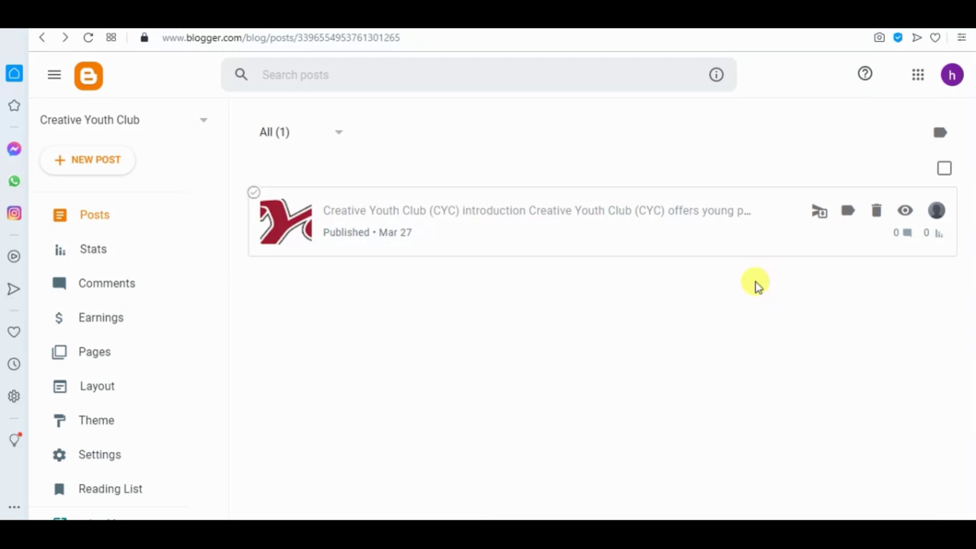
{"action": "key", "text": "alt+Tab"}
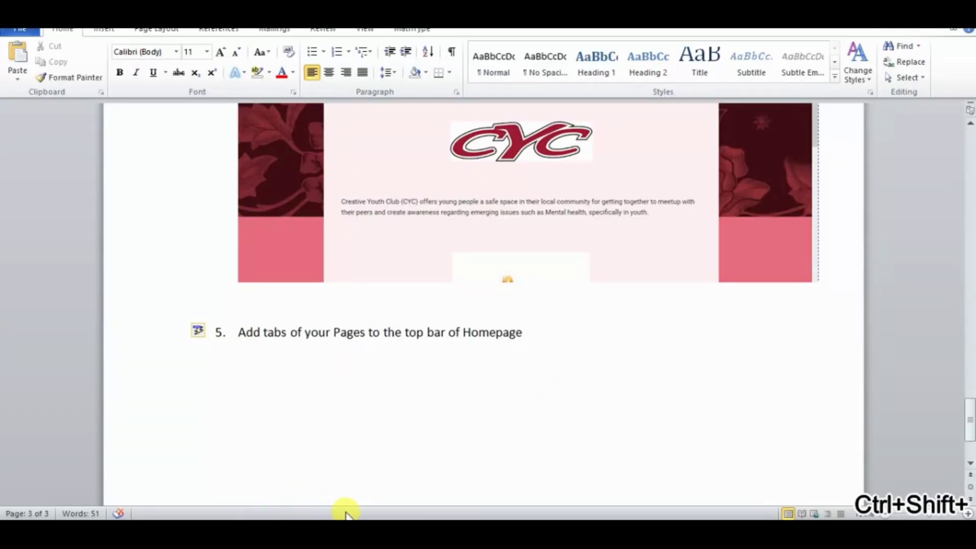
{"action": "key", "text": "alt+Tab"}
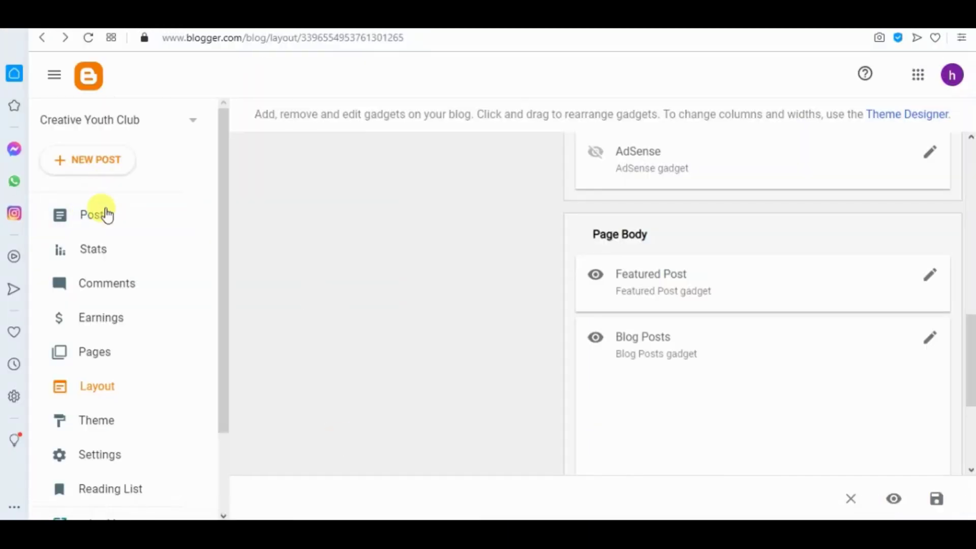
Open the blog's page list and delete only the untitled draft page.
{"action": "left_click", "coordinate": [91, 354]}
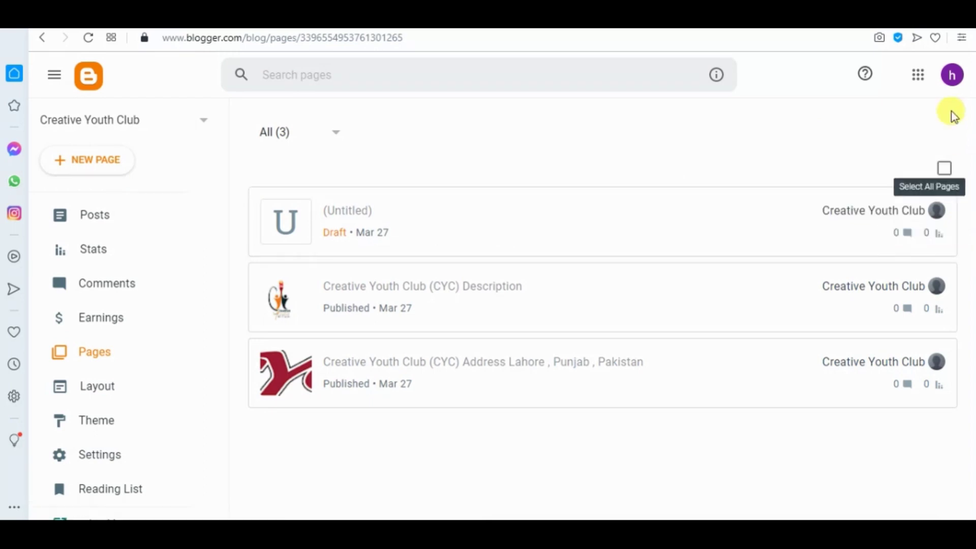
{"action": "left_click", "coordinate": [947, 162]}
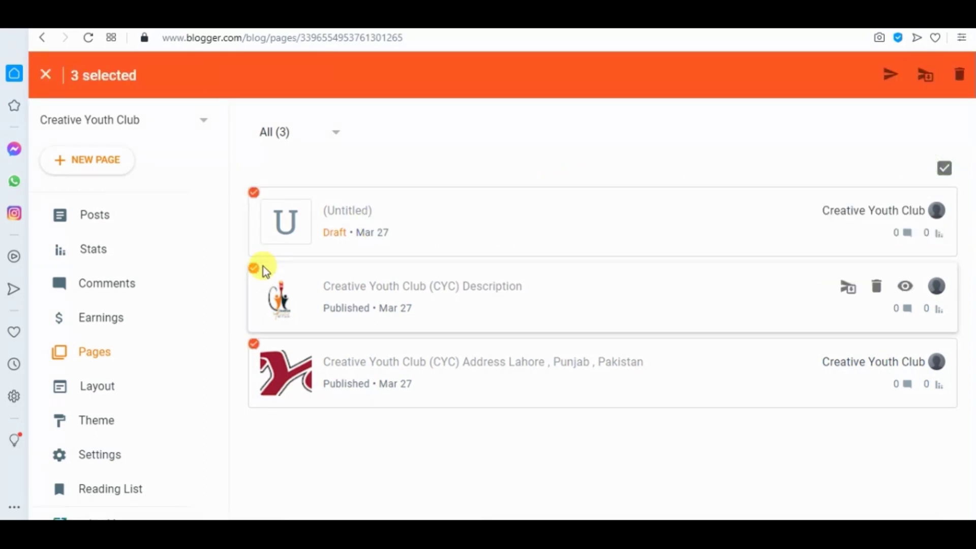
{"action": "left_click", "coordinate": [253, 350]}
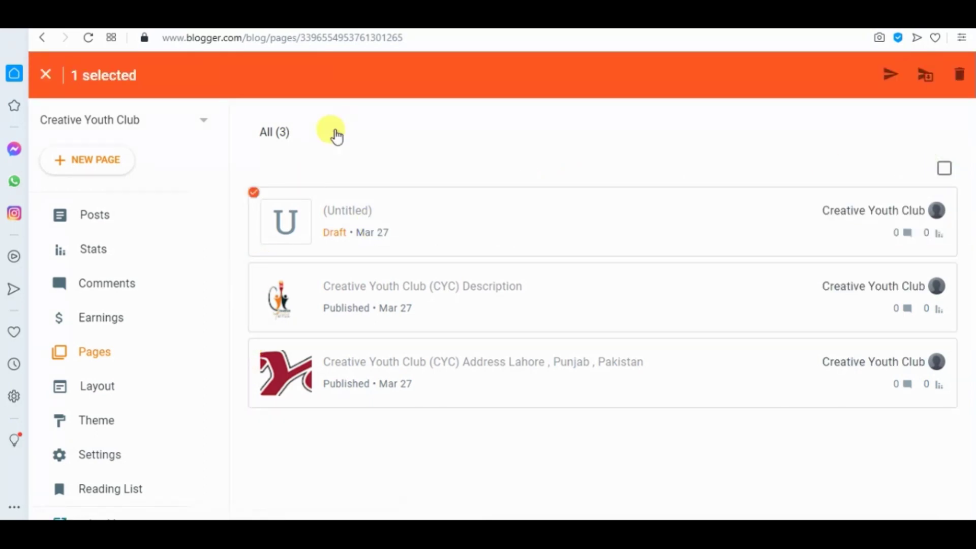
{"action": "left_click", "coordinate": [963, 75]}
{"action": "left_click", "coordinate": [579, 325]}
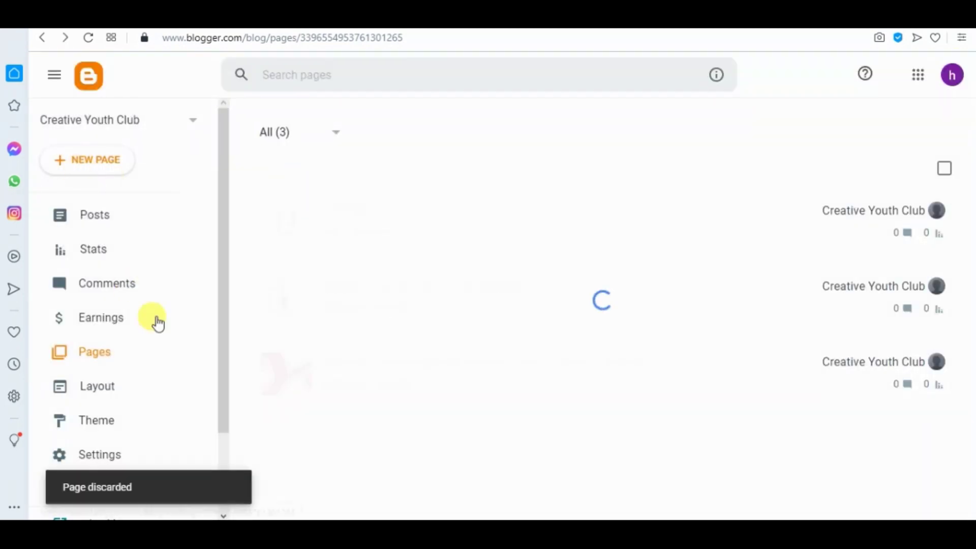
Create a new blog page titled "Contact Us" and publish it.
{"action": "left_click", "coordinate": [116, 163]}
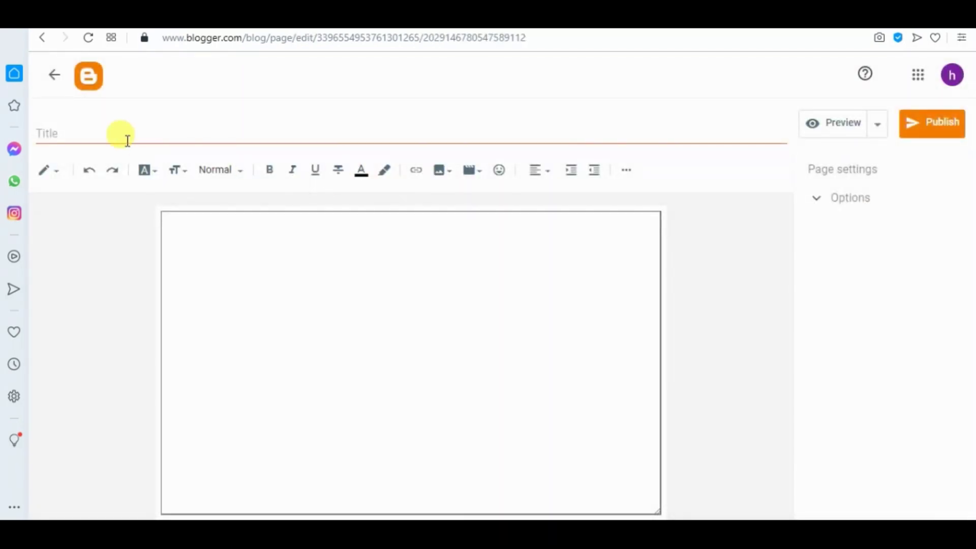
{"action": "type", "text": "ct Us"}
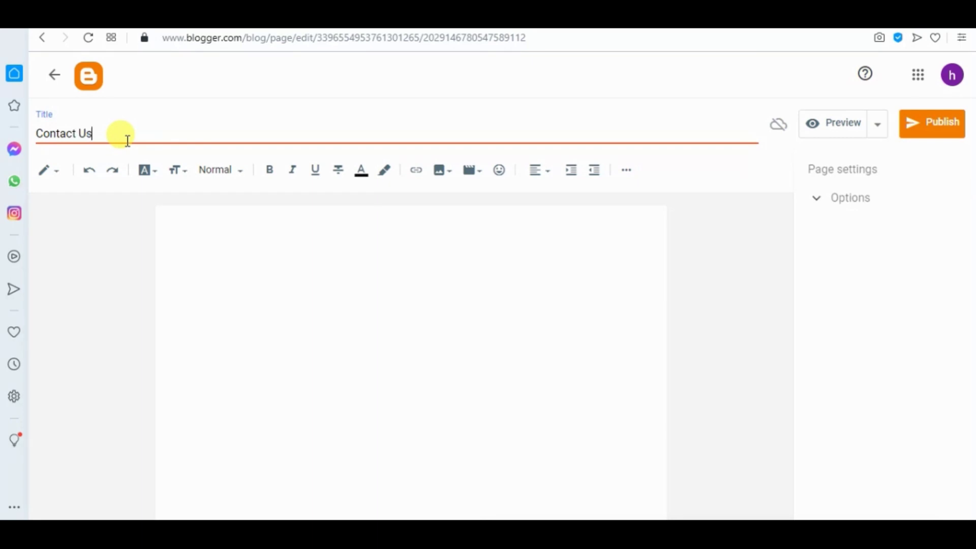
{"action": "left_click", "coordinate": [938, 131]}
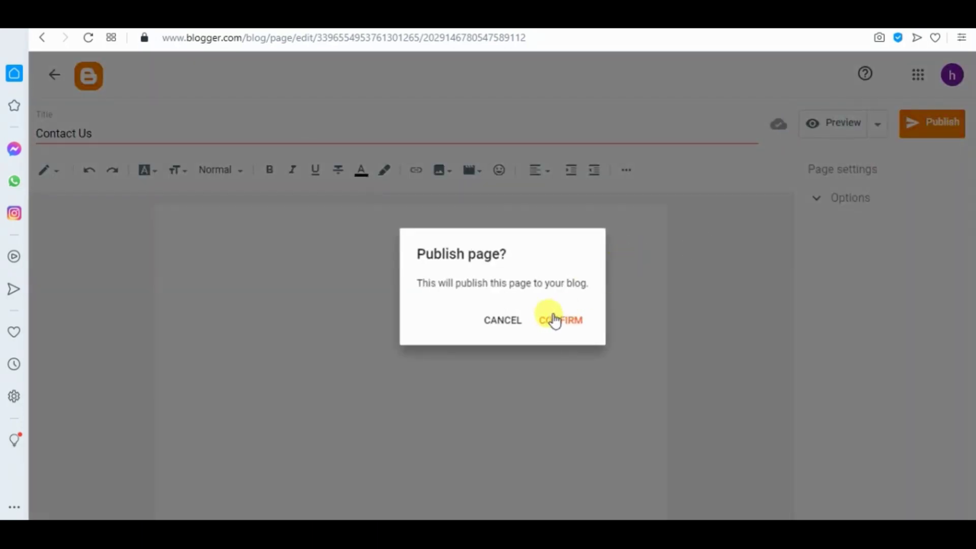
{"action": "left_click", "coordinate": [555, 320]}
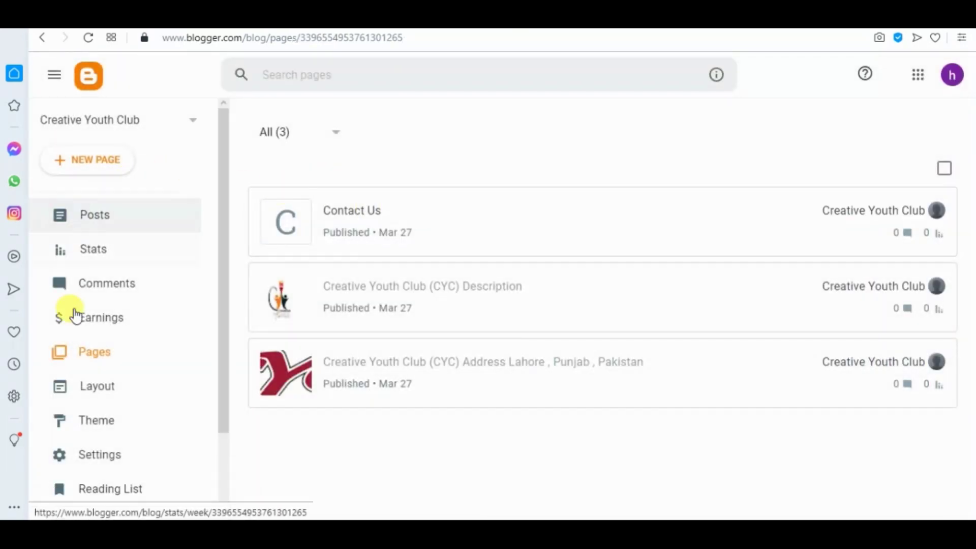
Create a new blog page titled "About" and publish it.
{"action": "left_click", "coordinate": [88, 167]}
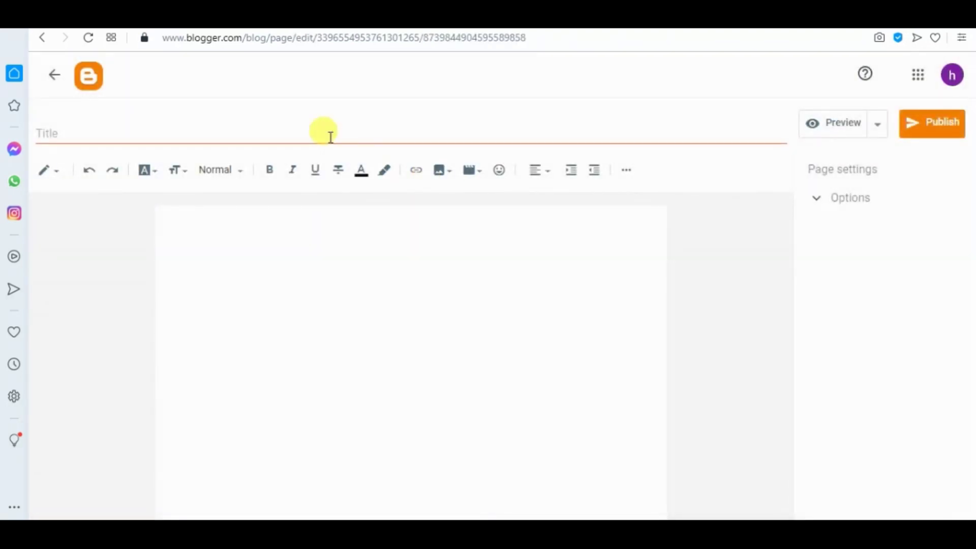
{"action": "left_click", "coordinate": [216, 130]}
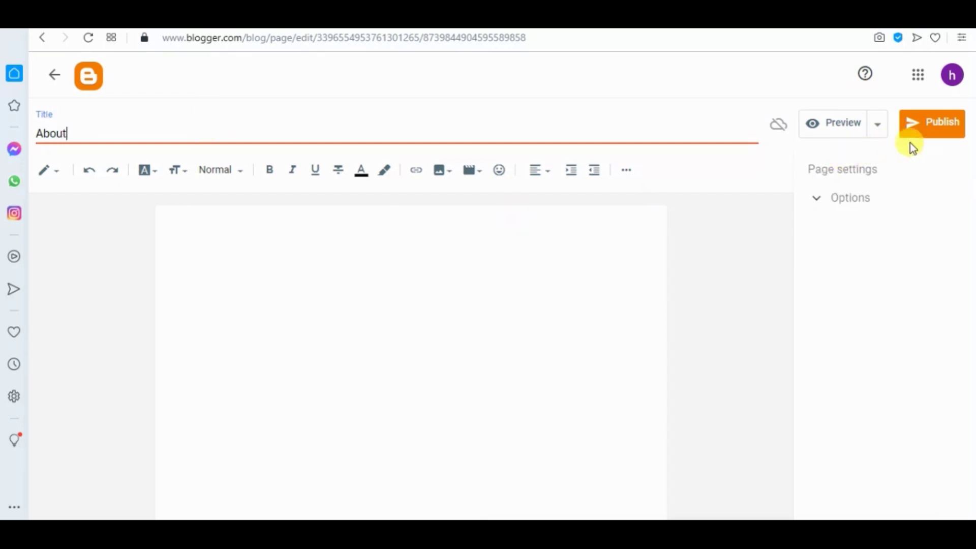
{"action": "left_click", "coordinate": [923, 123]}
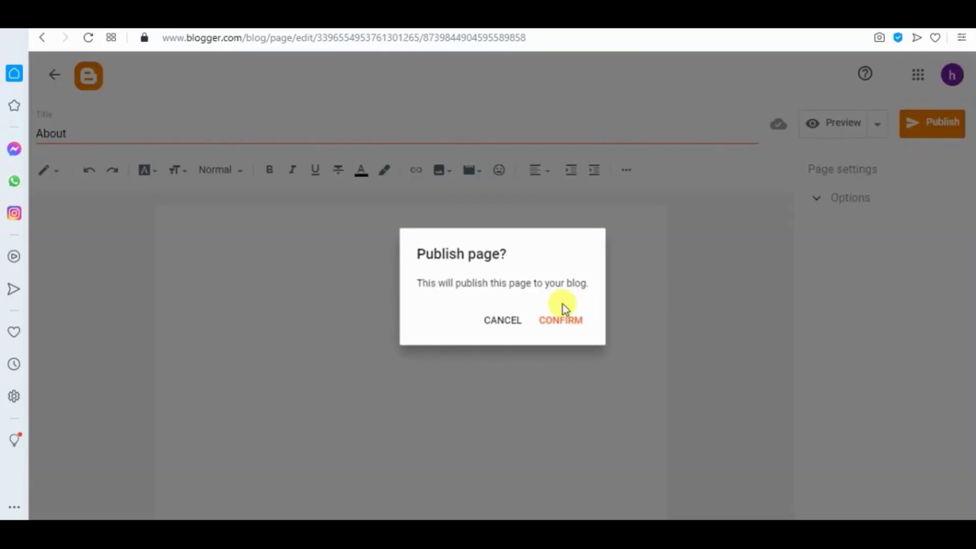
{"action": "left_click", "coordinate": [563, 320]}
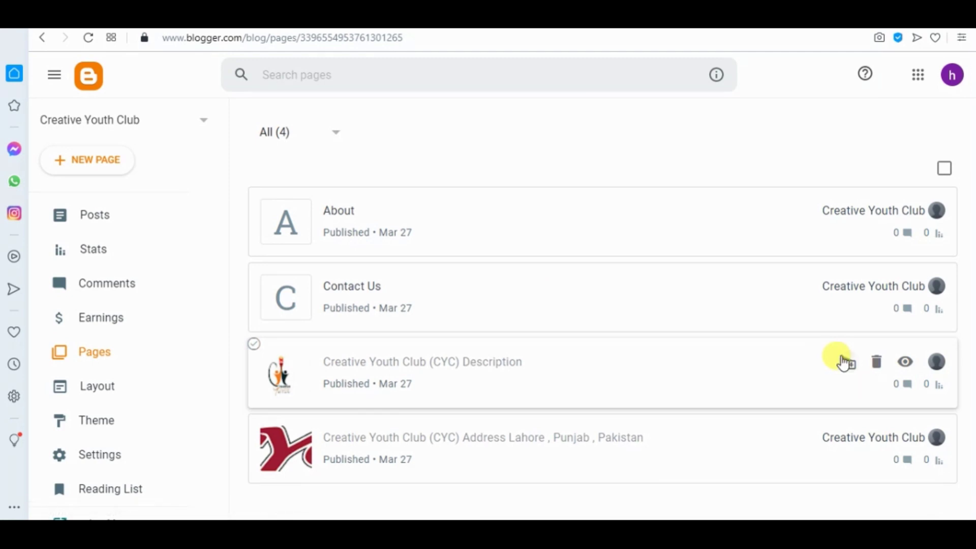
Give the untitled Creative Youth Club (CYC) Description page the title "Description", copied from its body text, and update it.
{"action": "left_click", "coordinate": [945, 374]}
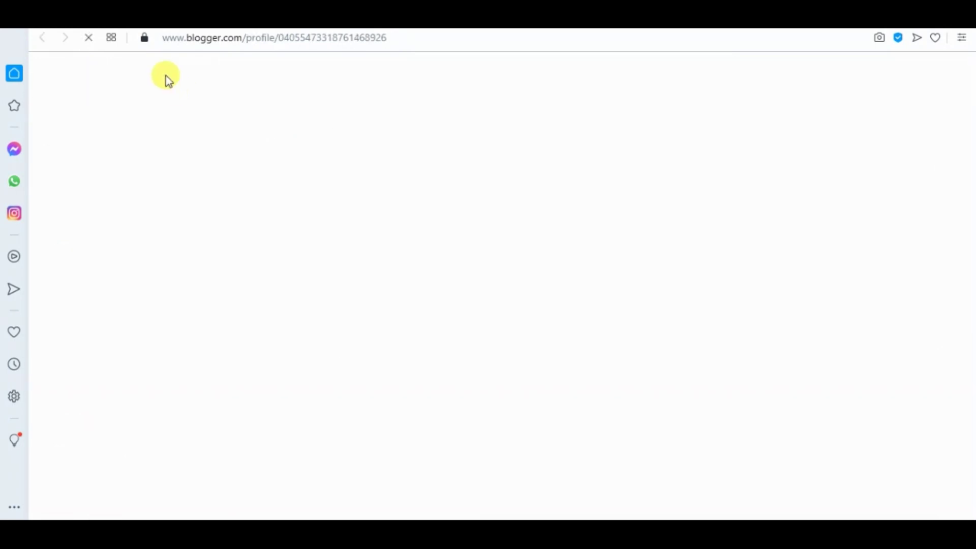
{"action": "key", "text": "ctrl+w"}
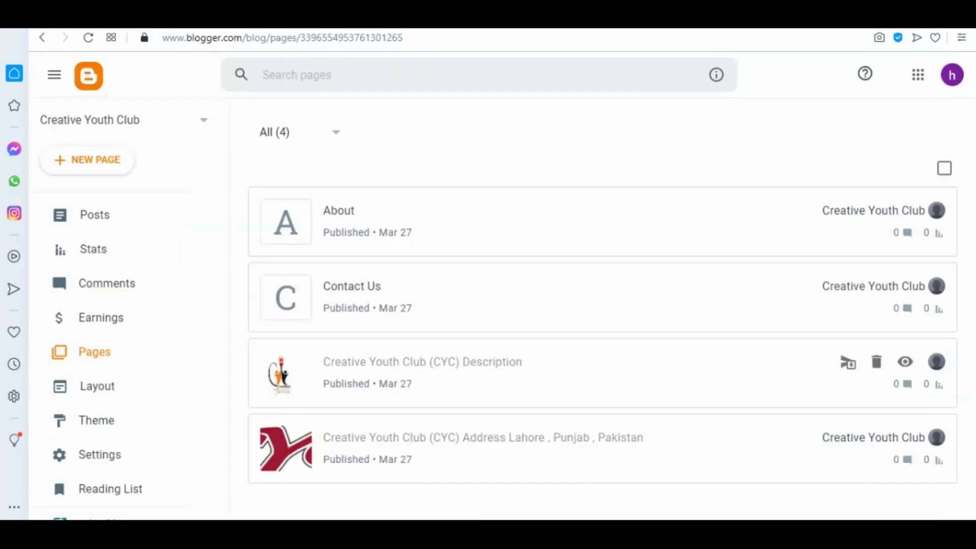
{"action": "left_click", "coordinate": [371, 376]}
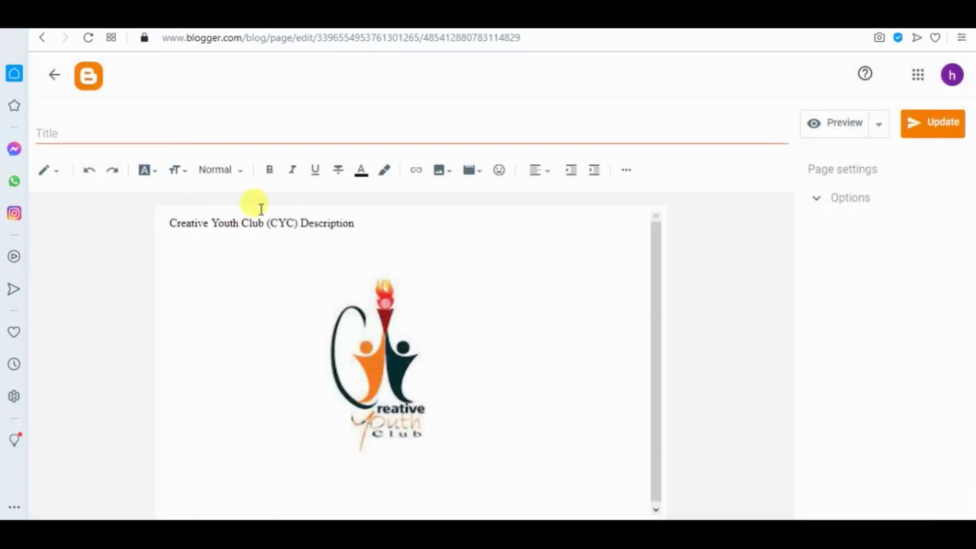
{"action": "left_click_drag", "start_coordinate": [366, 219], "coordinate": [297, 220]}
{"action": "key", "text": "ctrl+c"}
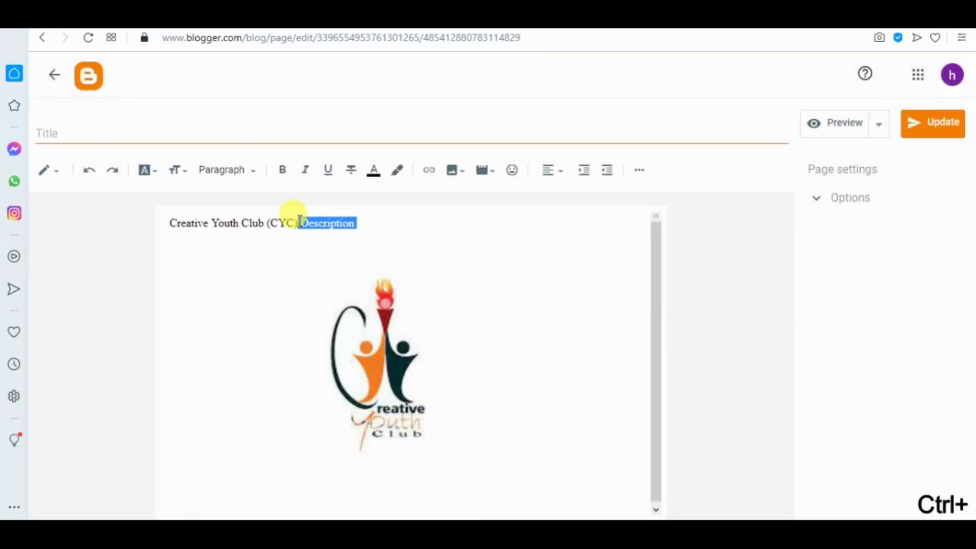
{"action": "left_click", "coordinate": [111, 140]}
{"action": "key", "text": "ctrl+v"}
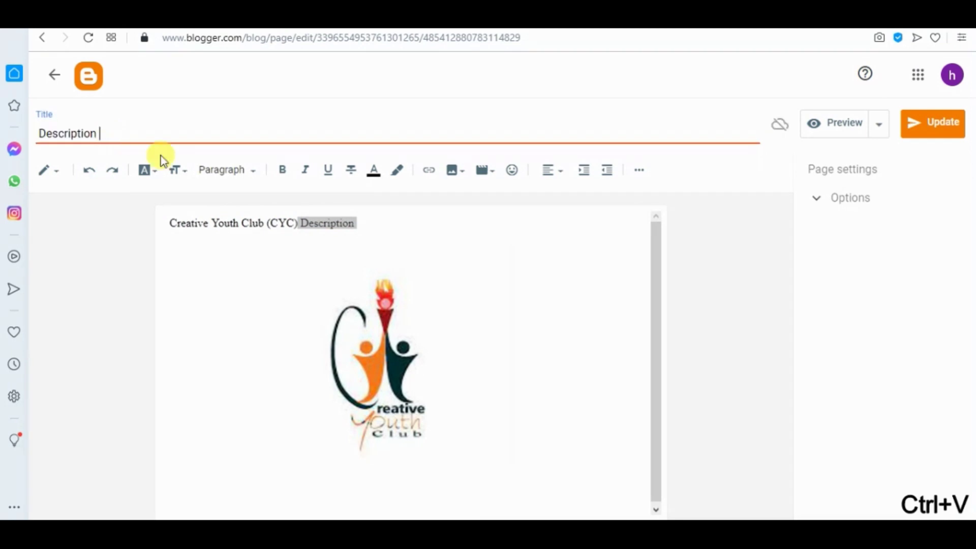
{"action": "left_click", "coordinate": [940, 124]}
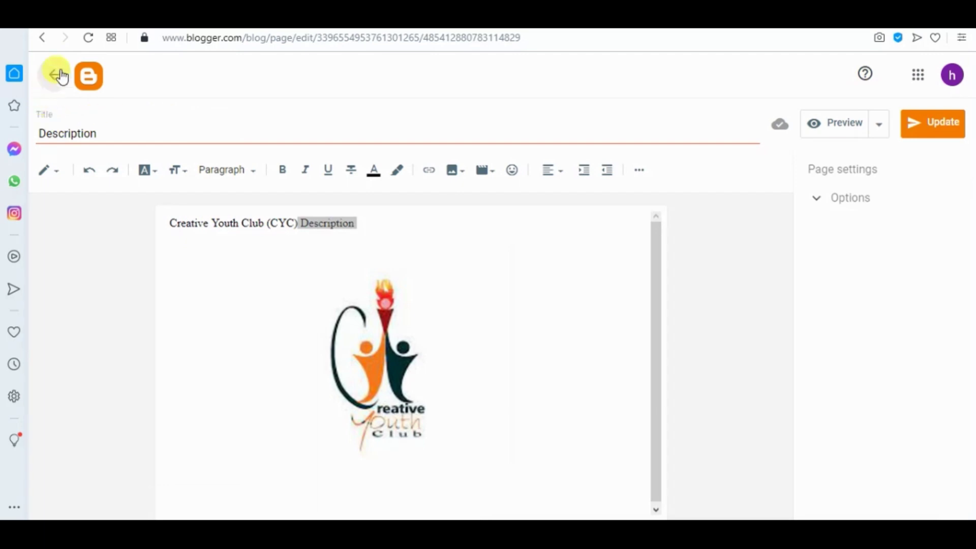
{"action": "left_click", "coordinate": [58, 74]}
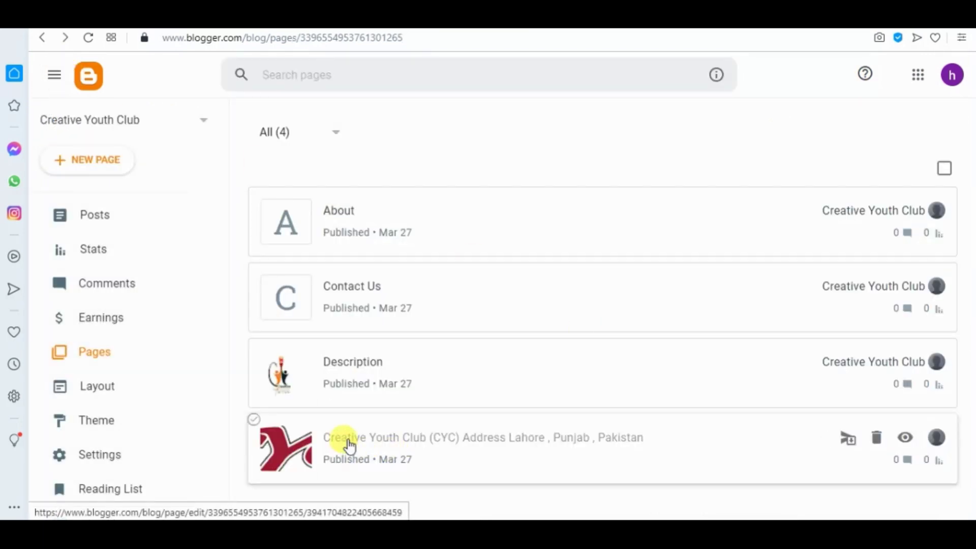
Give the remaining untitled page with the club's address the title "Address", update it and return to the page list.
{"action": "left_click", "coordinate": [349, 446]}
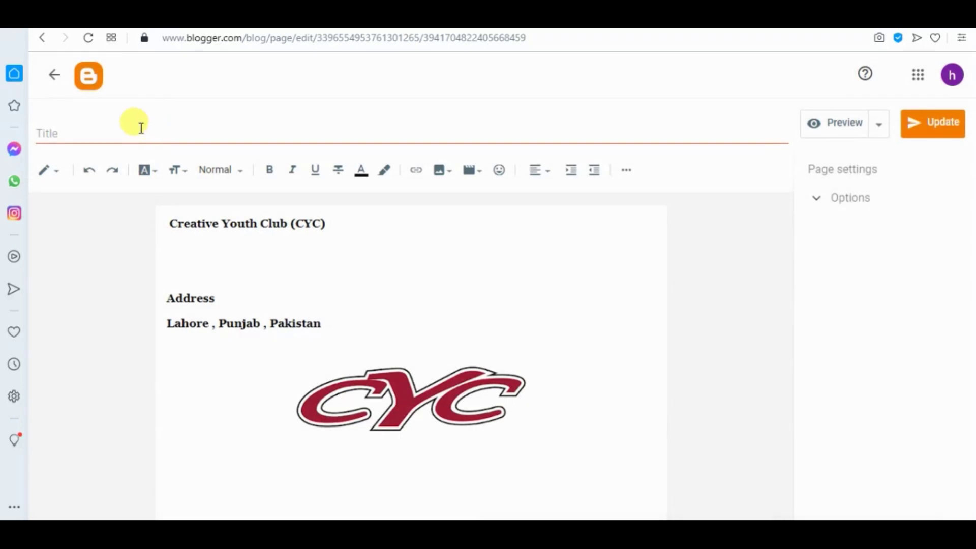
{"action": "left_click", "coordinate": [137, 129]}
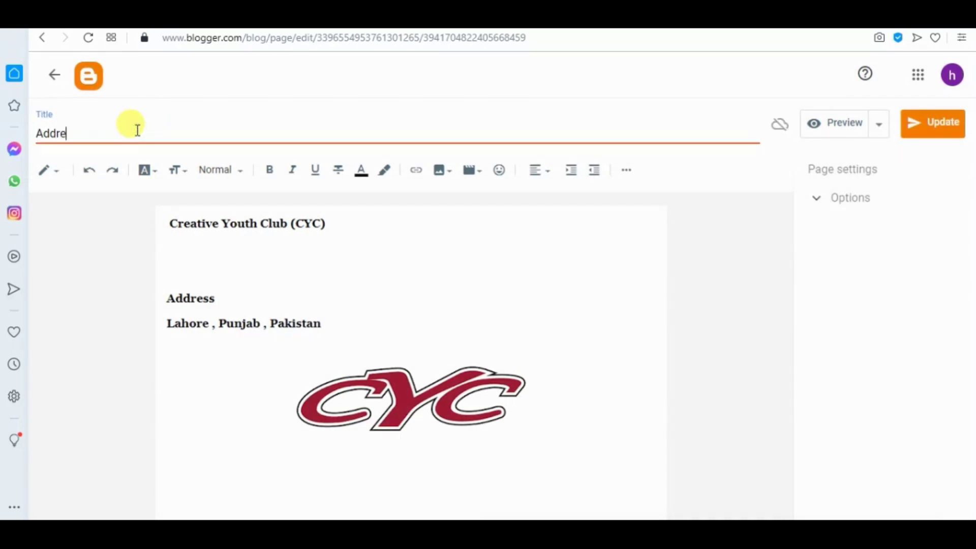
{"action": "left_click", "coordinate": [908, 127]}
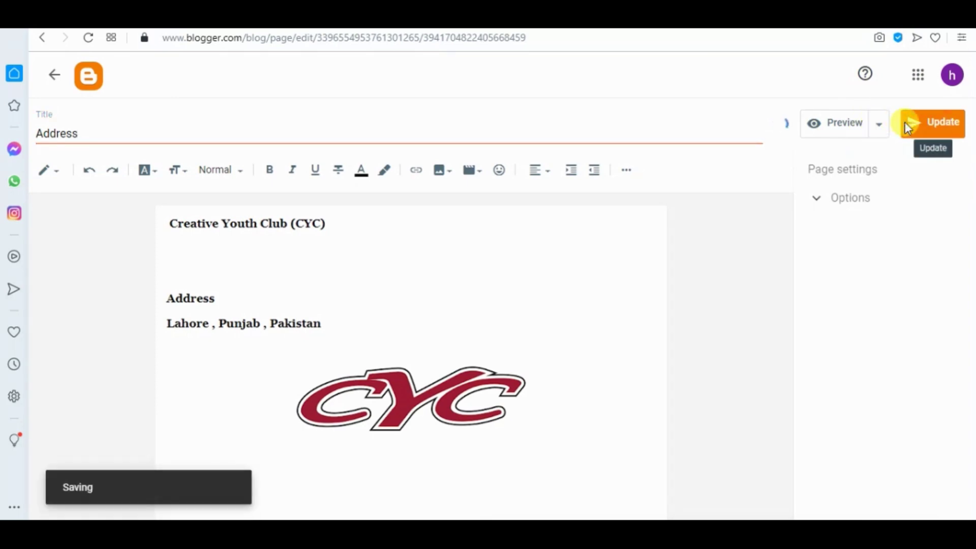
{"action": "left_click", "coordinate": [65, 77]}
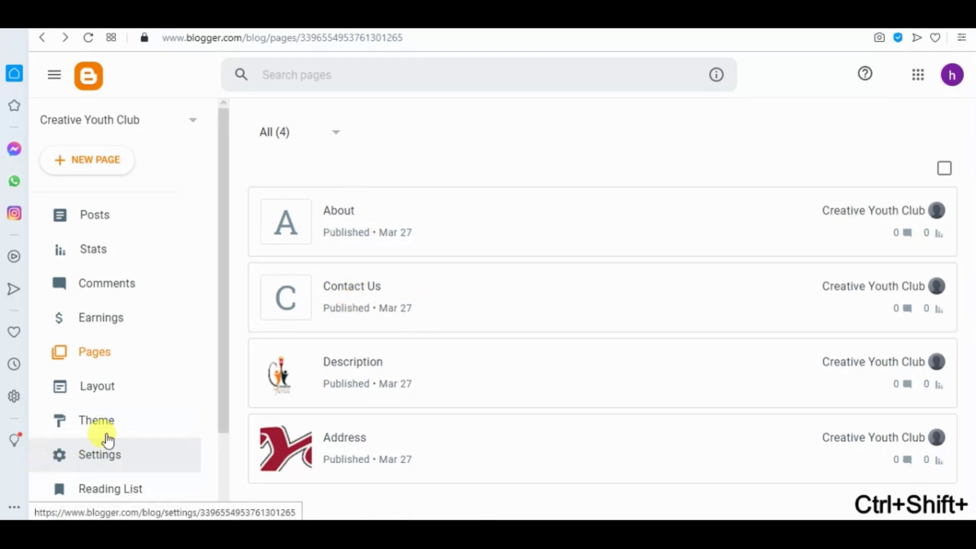
Open the blog's layout and start adding a Pages gadget to the Sidebar (Top) section.
{"action": "left_click", "coordinate": [132, 385]}
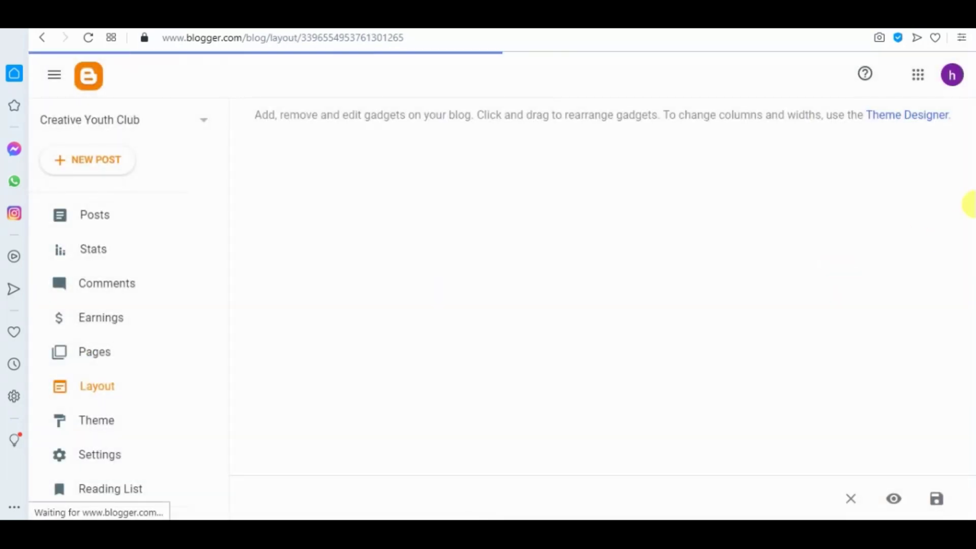
{"action": "scroll", "coordinate": [763, 305], "scroll_direction": "down", "scroll_amount": 2}
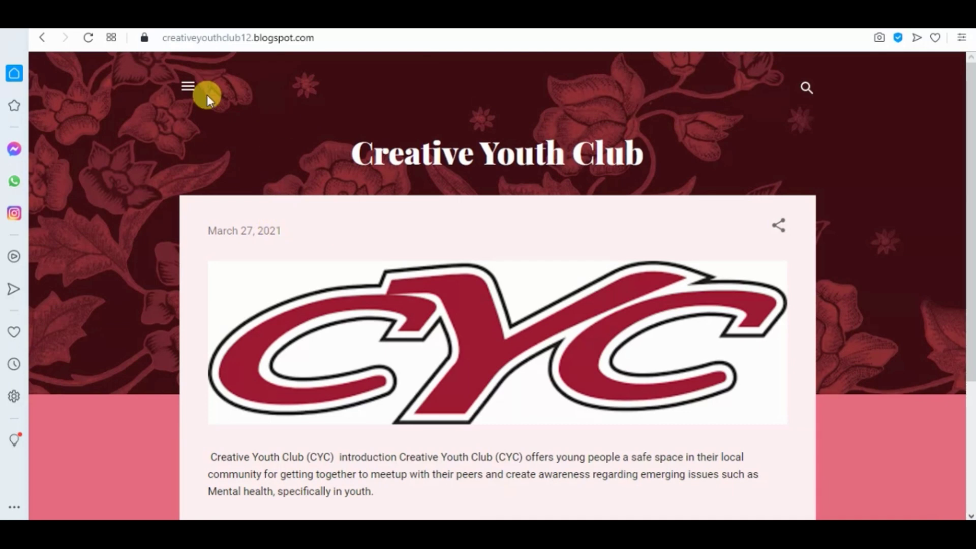
{"action": "key", "text": "ctrl+shift+Tab"}
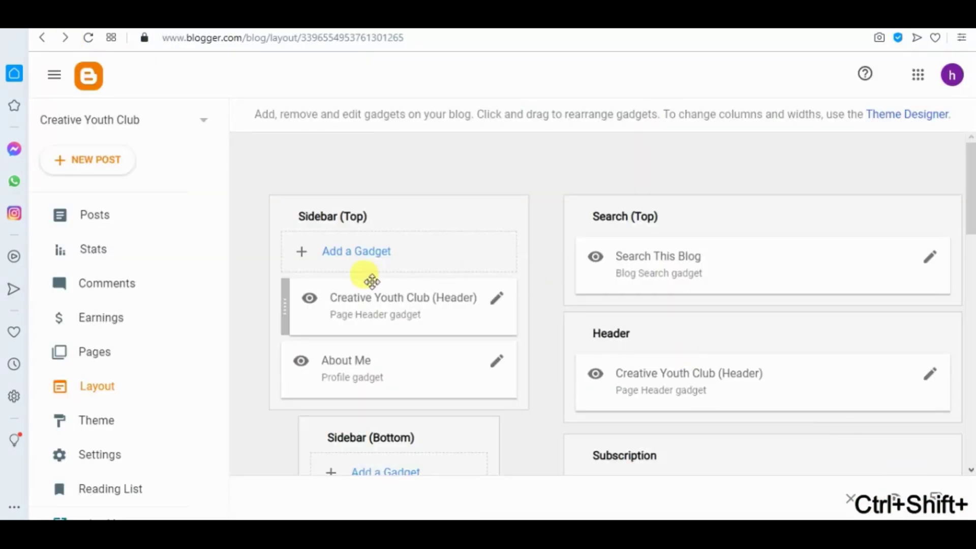
{"action": "left_click", "coordinate": [359, 258]}
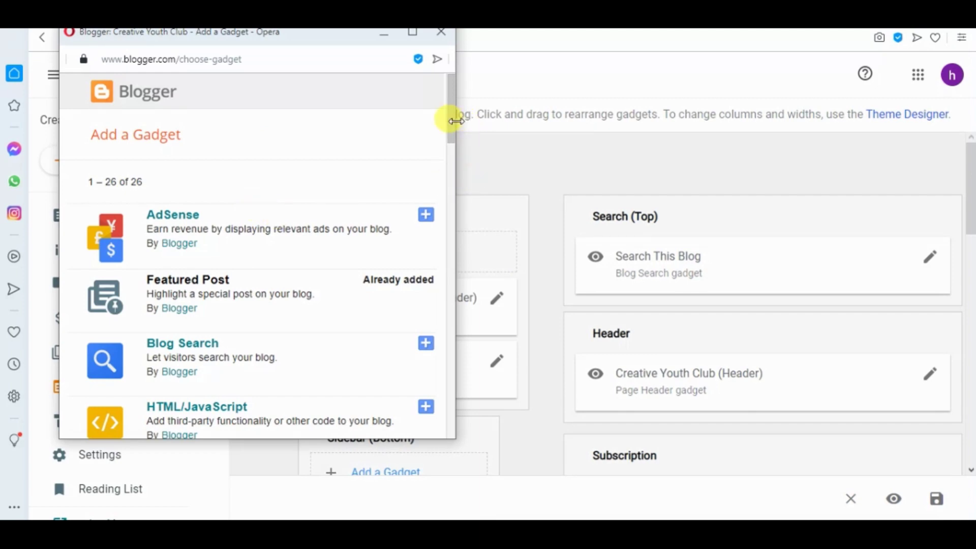
{"action": "left_click_drag", "start_coordinate": [454, 121], "coordinate": [457, 232]}
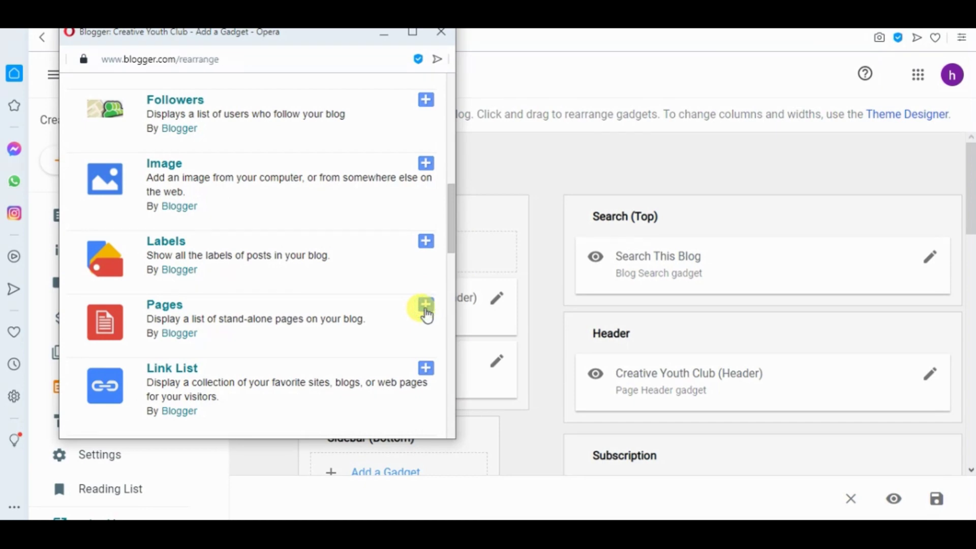
{"action": "left_click", "coordinate": [426, 307]}
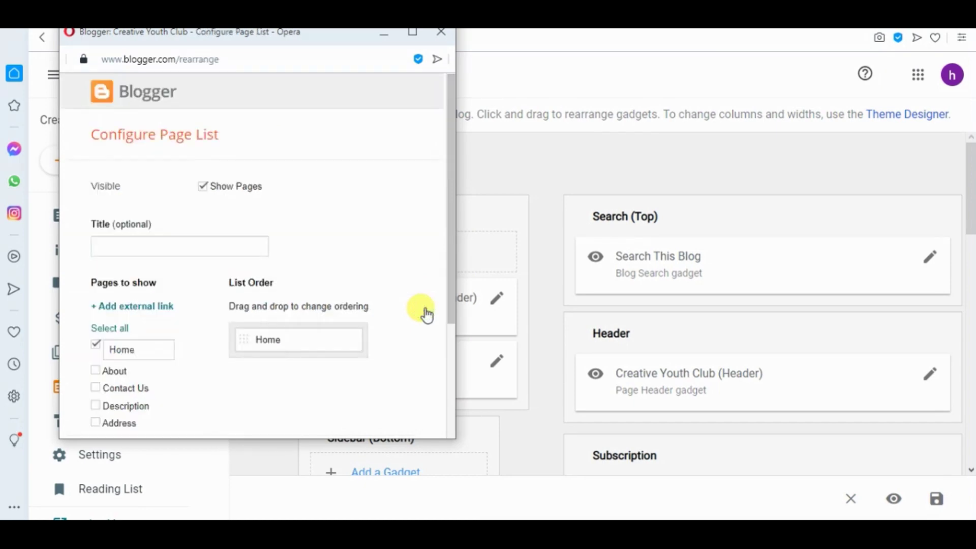
Include the About, Contact Us, Description and Address pages in the page list alongside Home and save the gadget.
{"action": "left_click", "coordinate": [97, 373]}
{"action": "left_click", "coordinate": [98, 386]}
{"action": "left_click", "coordinate": [99, 407]}
{"action": "left_click", "coordinate": [105, 423]}
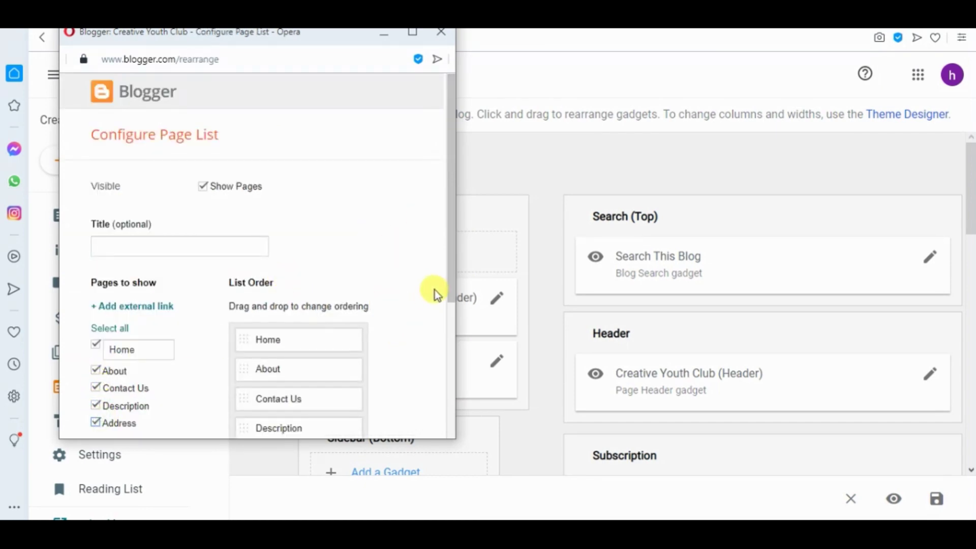
{"action": "left_click_drag", "start_coordinate": [451, 286], "coordinate": [455, 437]}
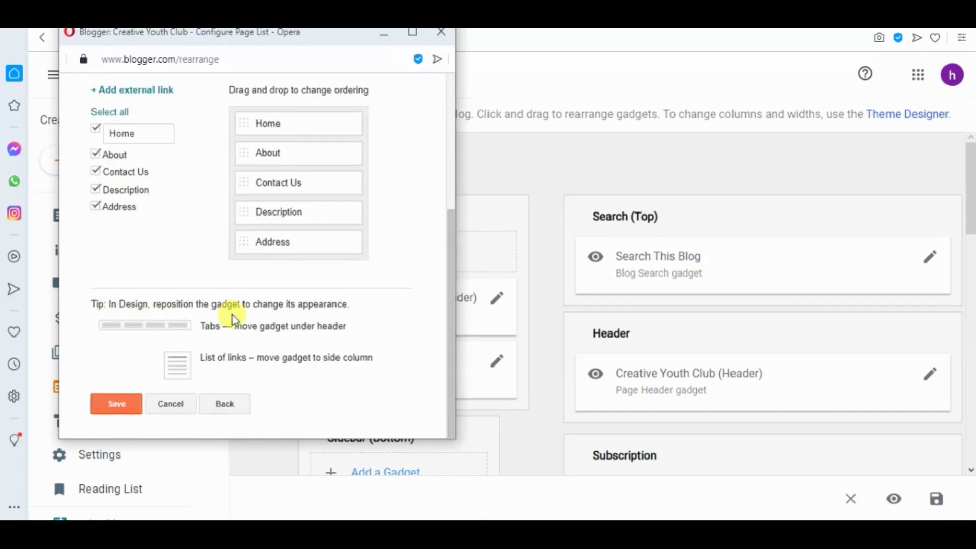
{"action": "left_click", "coordinate": [130, 404]}
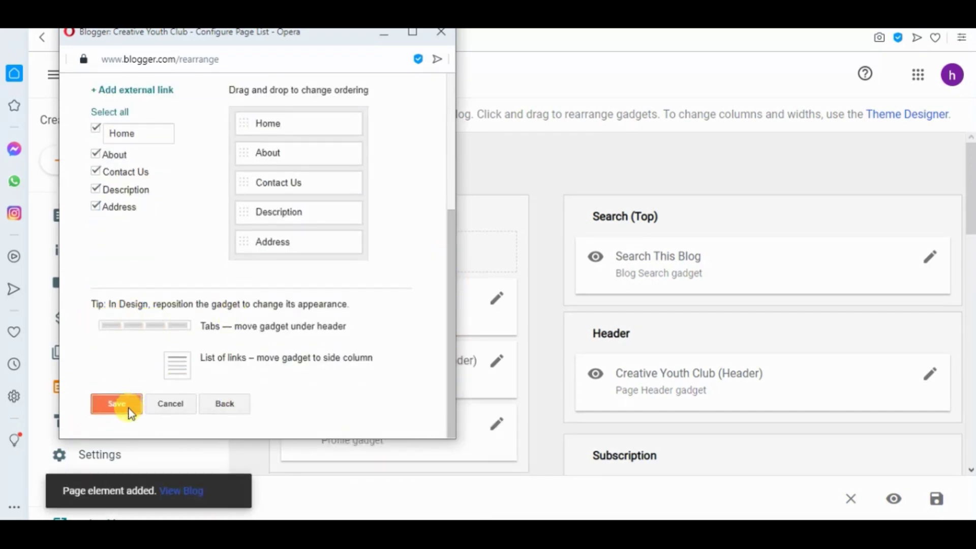
Move the Pages gadget into the Header section beneath the blog header, save the layout and check the blog.
{"action": "left_click_drag", "start_coordinate": [349, 313], "coordinate": [677, 391]}
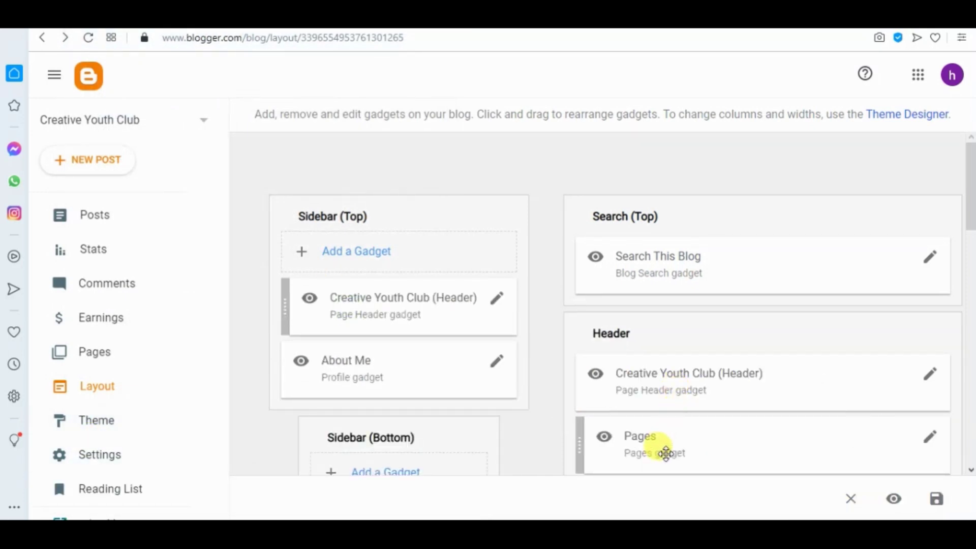
{"action": "left_click_drag", "start_coordinate": [653, 447], "coordinate": [632, 452]}
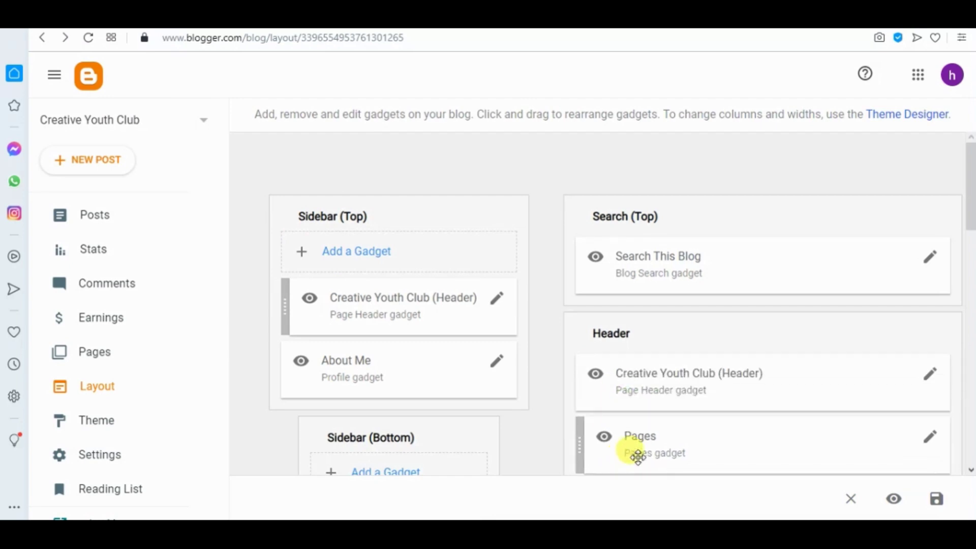
{"action": "left_click_drag", "start_coordinate": [971, 218], "coordinate": [971, 404]}
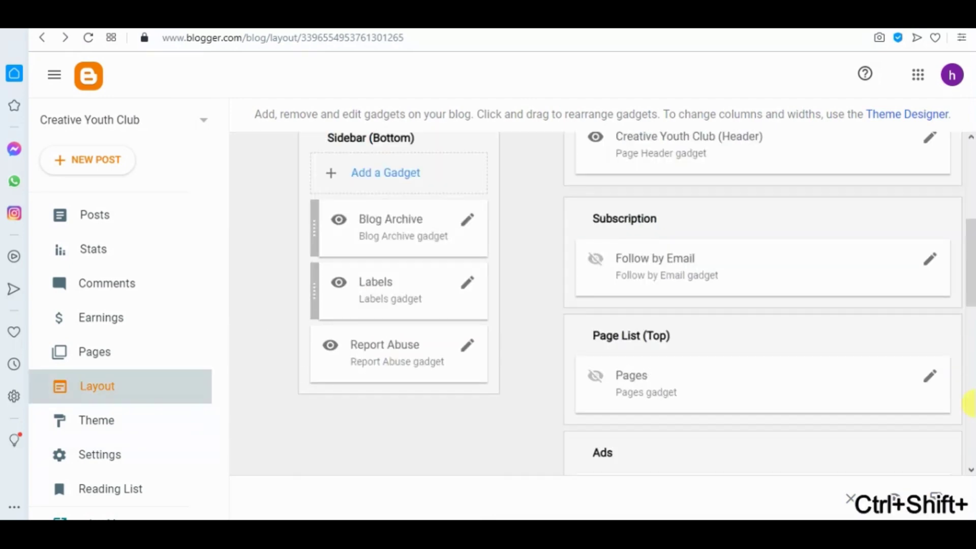
{"action": "left_click", "coordinate": [935, 497]}
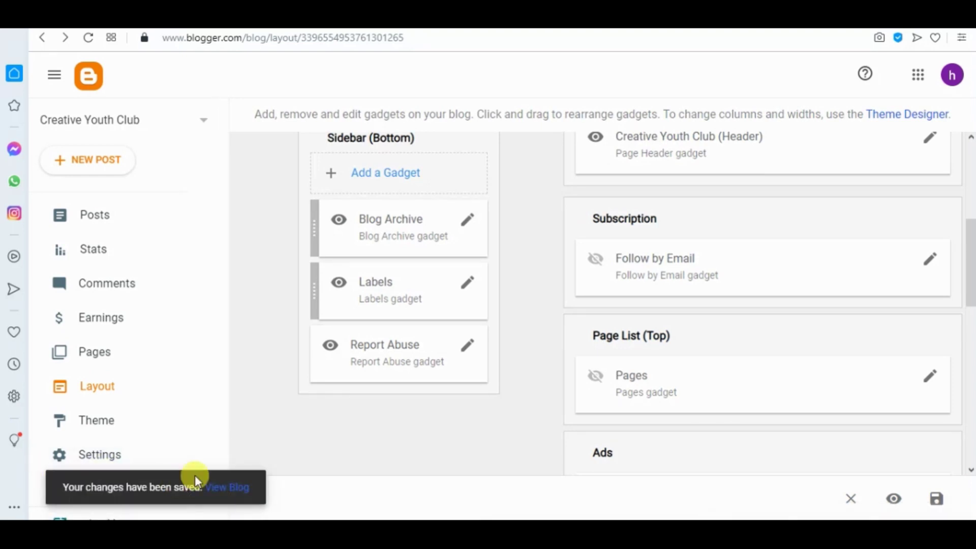
{"action": "left_click", "coordinate": [220, 491]}
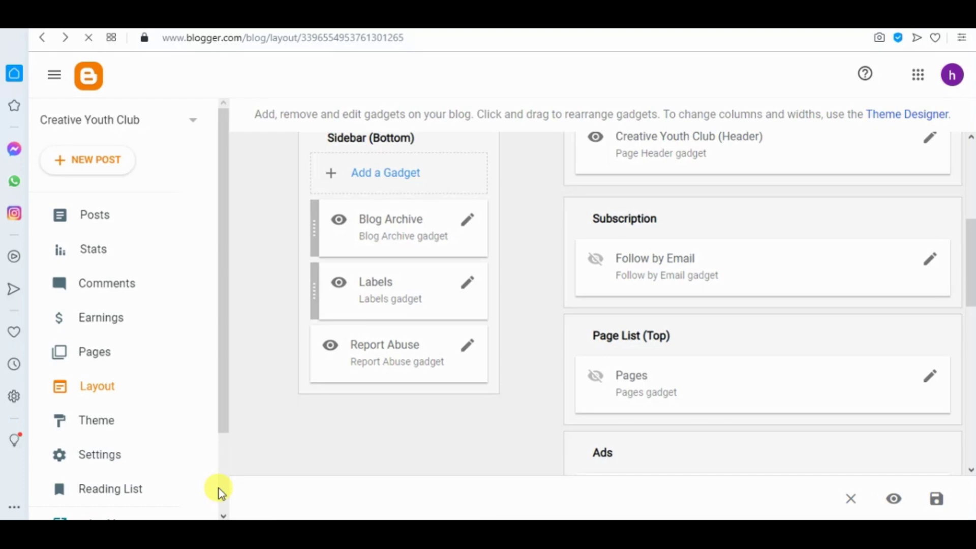
{"action": "key", "text": "ctrl+shift+Tab"}
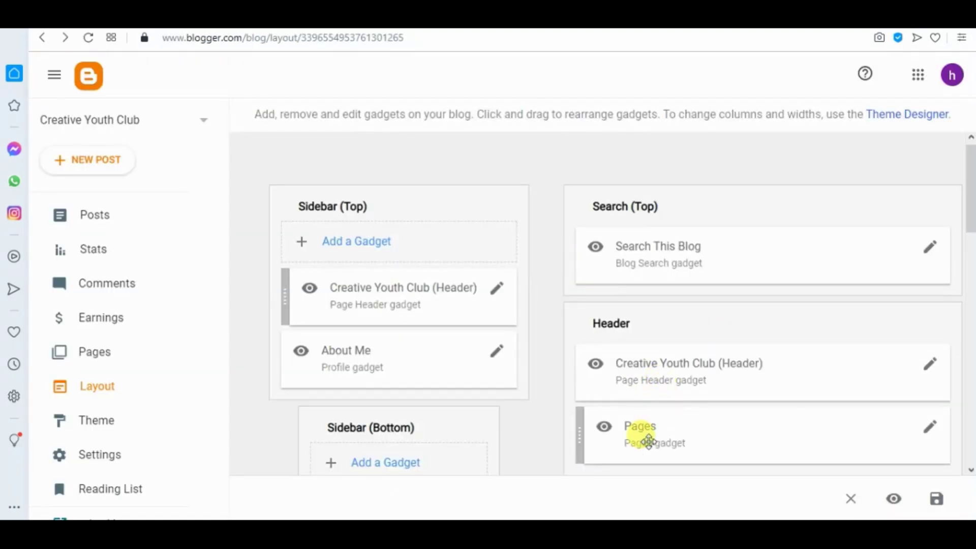
Capture a screenshot of the homepage with its page links in the layout preview, and save the layout again.
{"action": "left_click", "coordinate": [902, 503]}
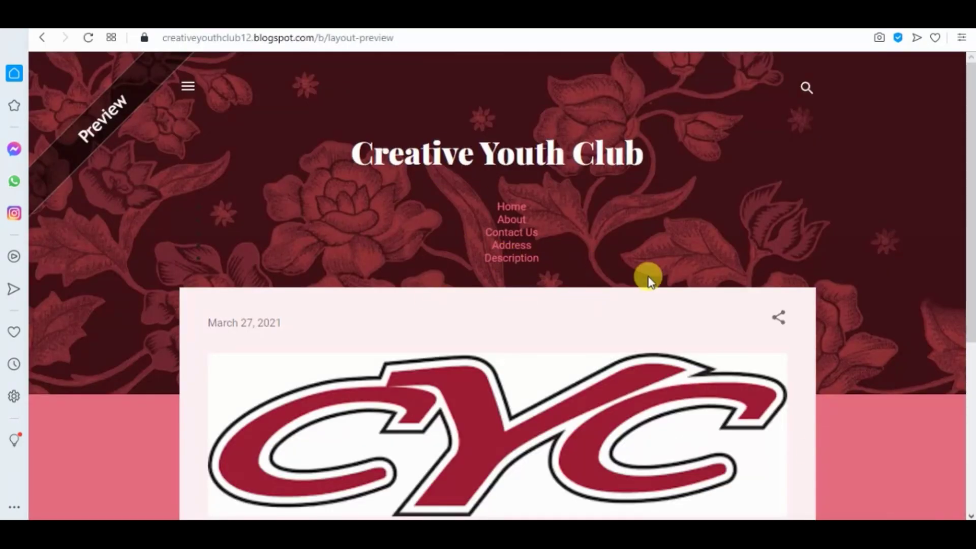
{"action": "key", "text": "ctrl+shift+5"}
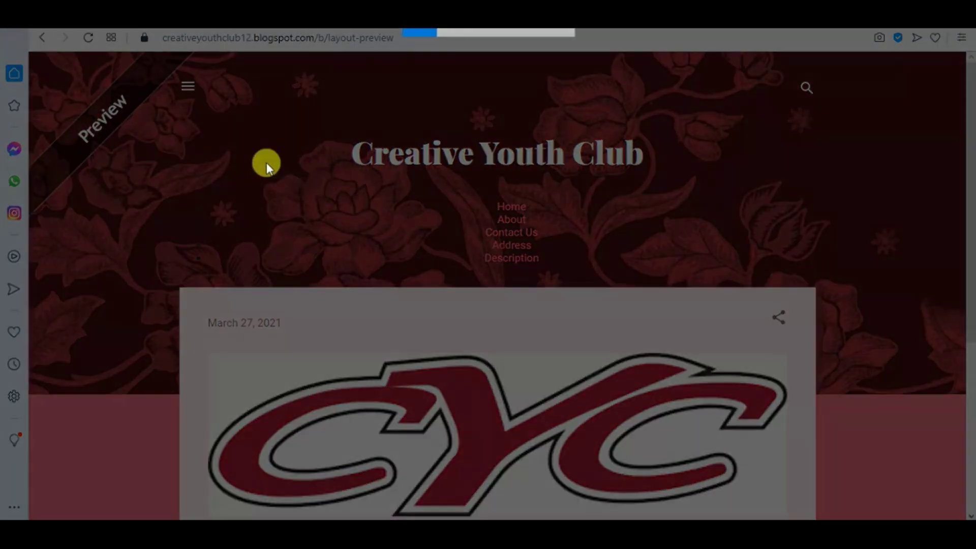
{"action": "left_click_drag", "start_coordinate": [31, 51], "coordinate": [704, 441]}
{"action": "key", "text": "Escape"}
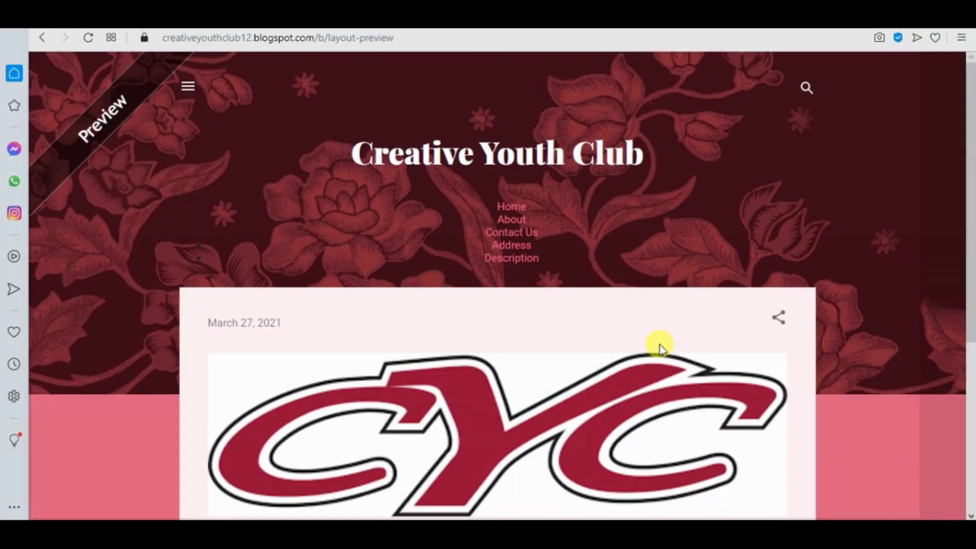
{"action": "left_click", "coordinate": [42, 37]}
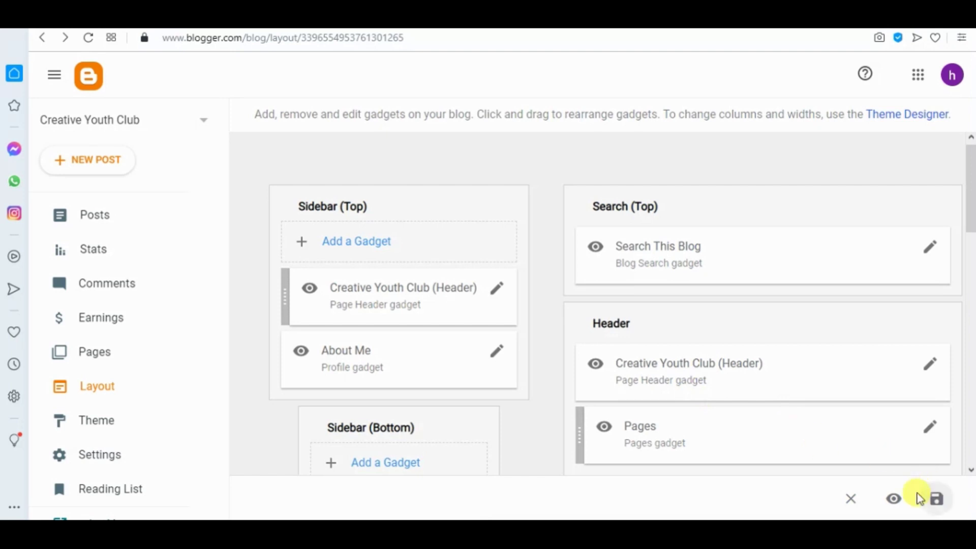
{"action": "left_click", "coordinate": [936, 498]}
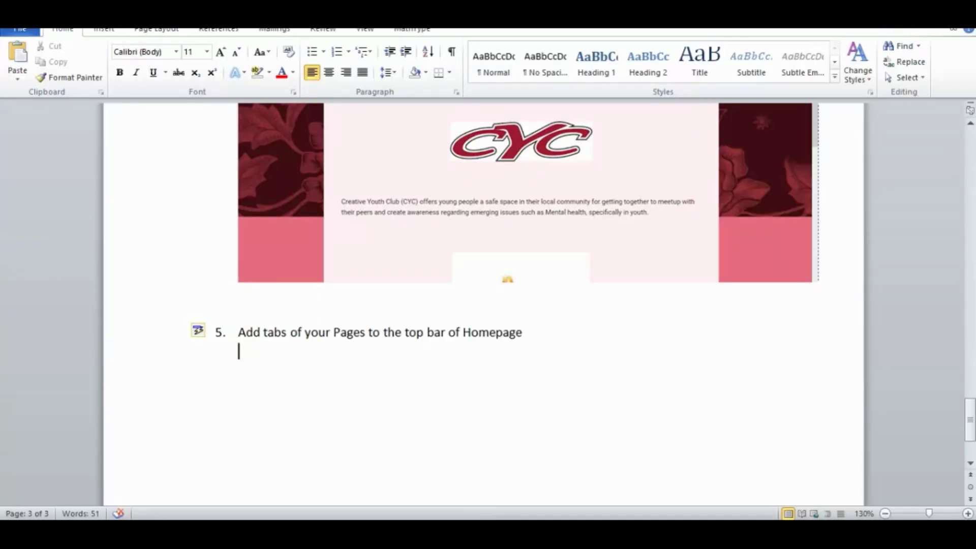
Paste the homepage screenshot under item 5 of the Word document and try to save the document to the Desktop as Hands3.
{"action": "key", "text": "ctrl+v"}
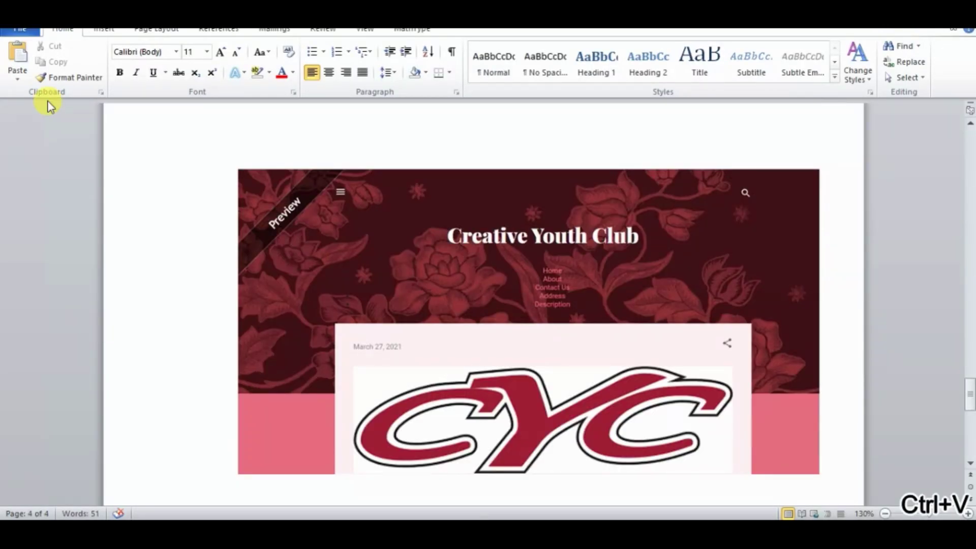
{"action": "left_click", "coordinate": [29, 33]}
{"action": "left_click", "coordinate": [60, 71]}
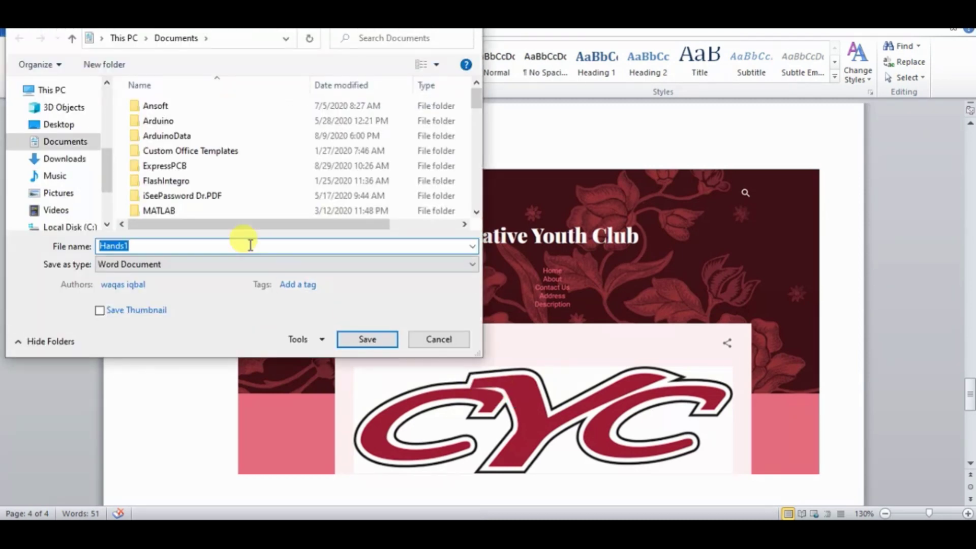
{"action": "left_click", "coordinate": [168, 243]}
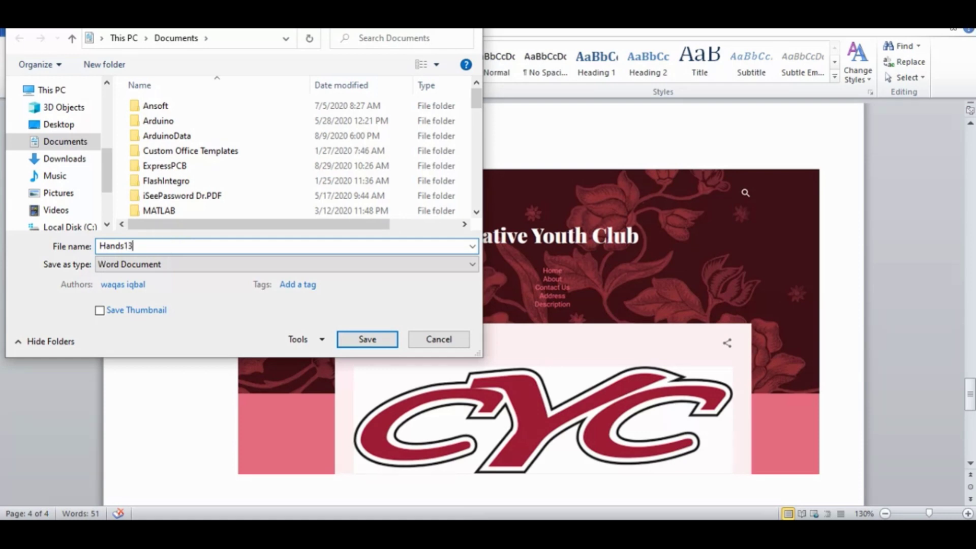
{"action": "key", "text": "BackSpace"}
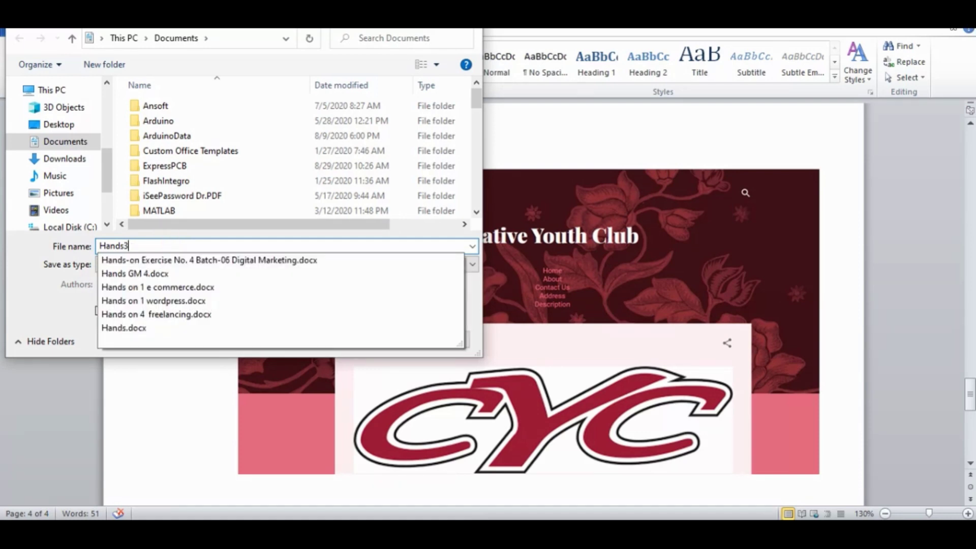
{"action": "left_click", "coordinate": [170, 245]}
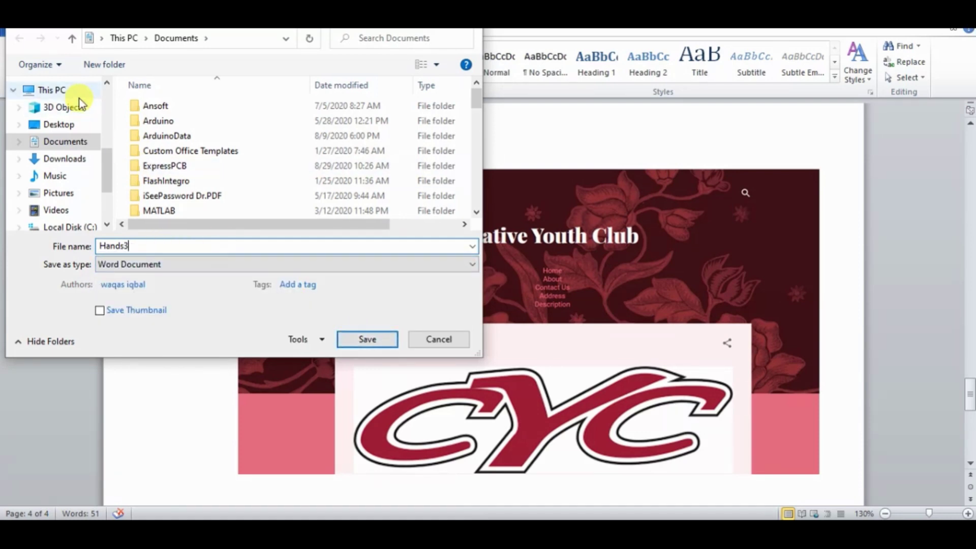
{"action": "left_click", "coordinate": [76, 121]}
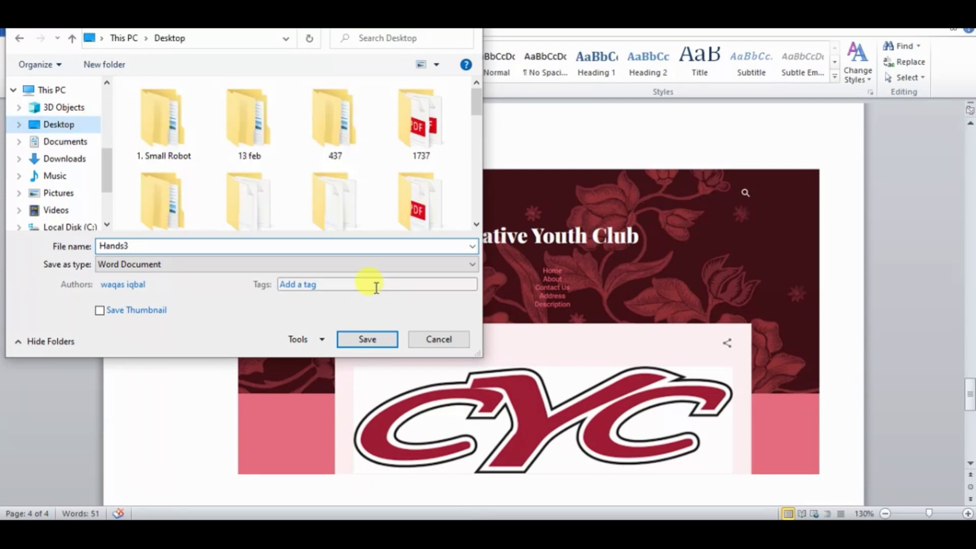
{"action": "left_click", "coordinate": [366, 331]}
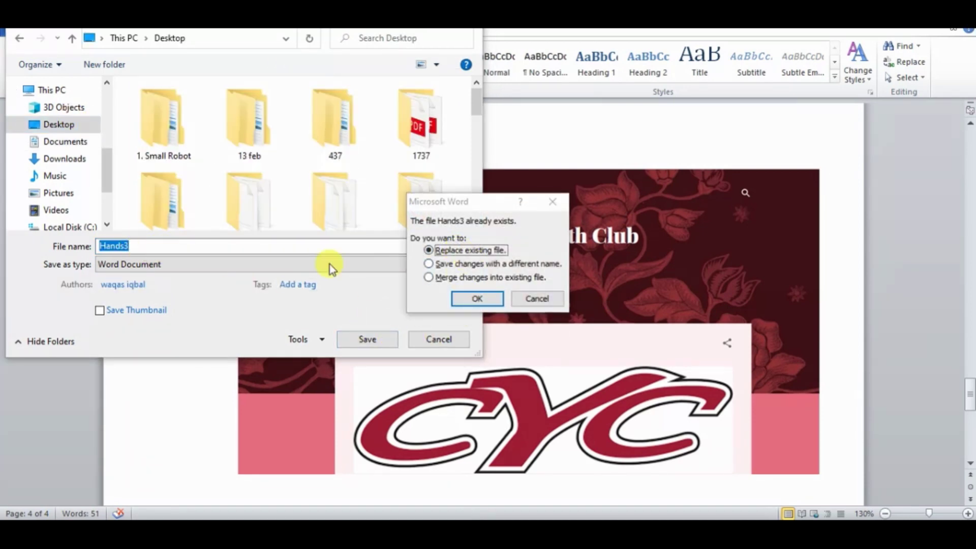
Decline replacing the existing file and save the Word document to the Desktop under the name 909090.
{"action": "left_click", "coordinate": [526, 298]}
{"action": "type", "text": "909090"}
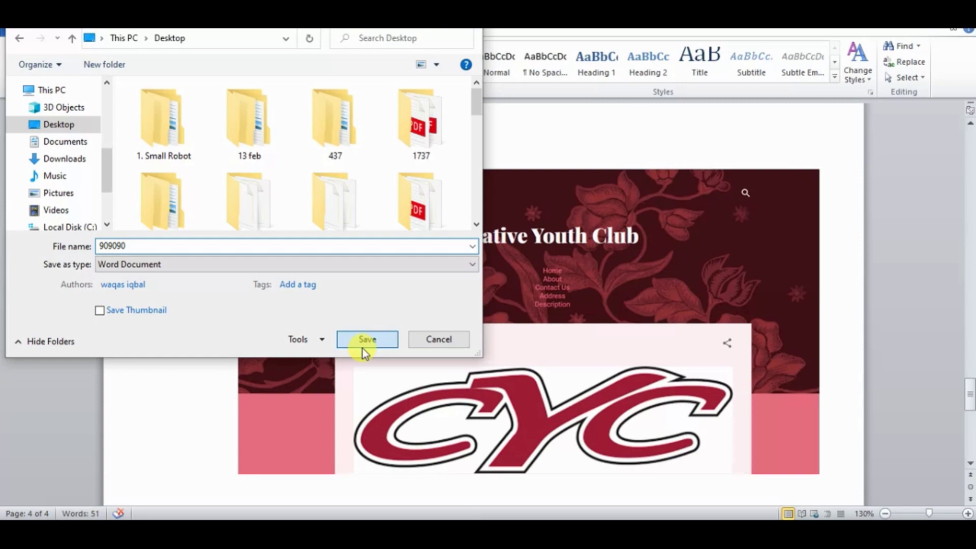
{"action": "left_click", "coordinate": [362, 348]}
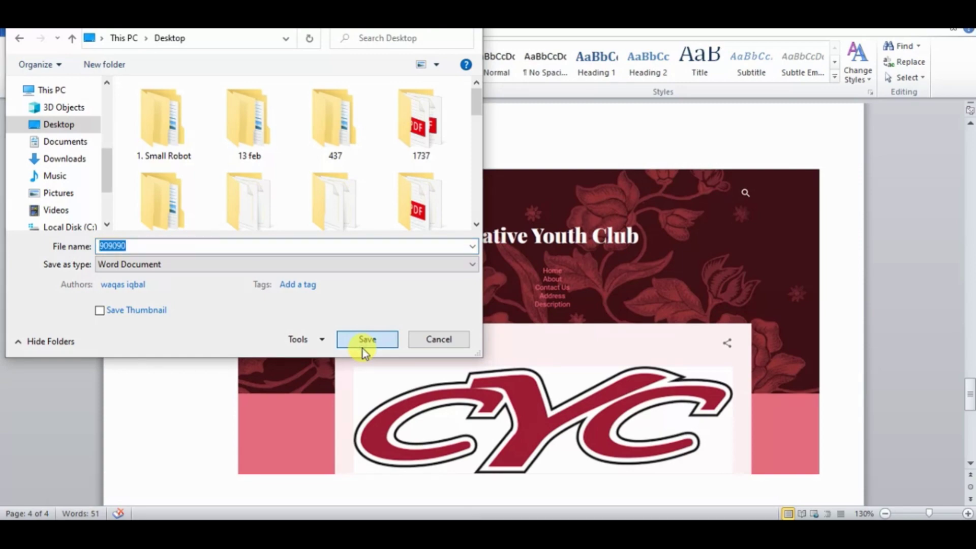